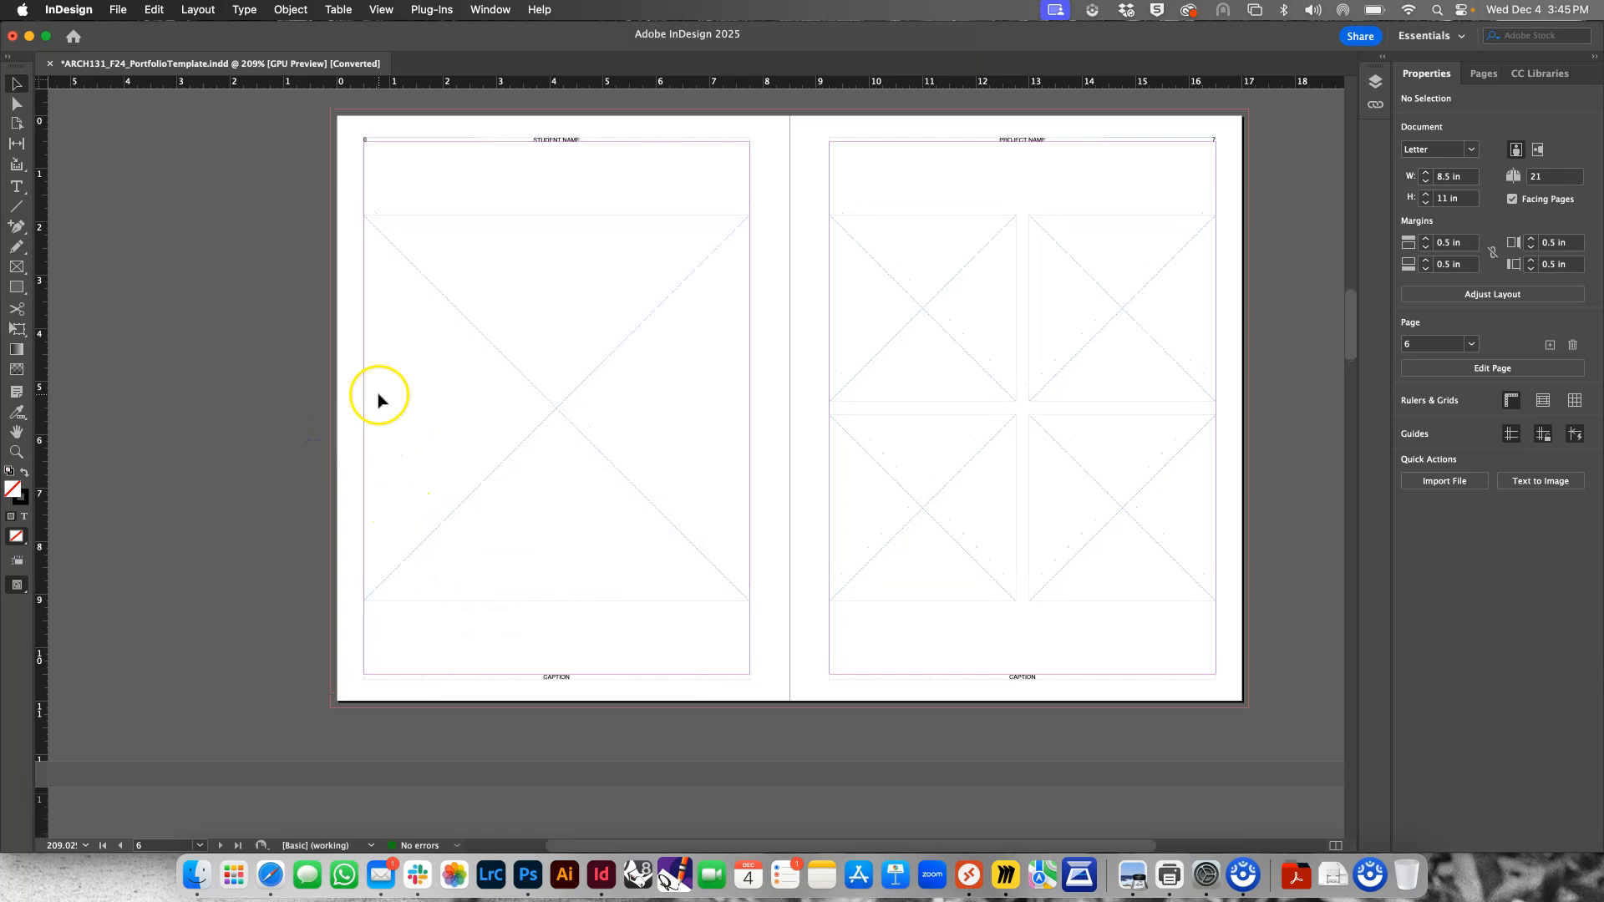
scroll(378, 399, up, 3)
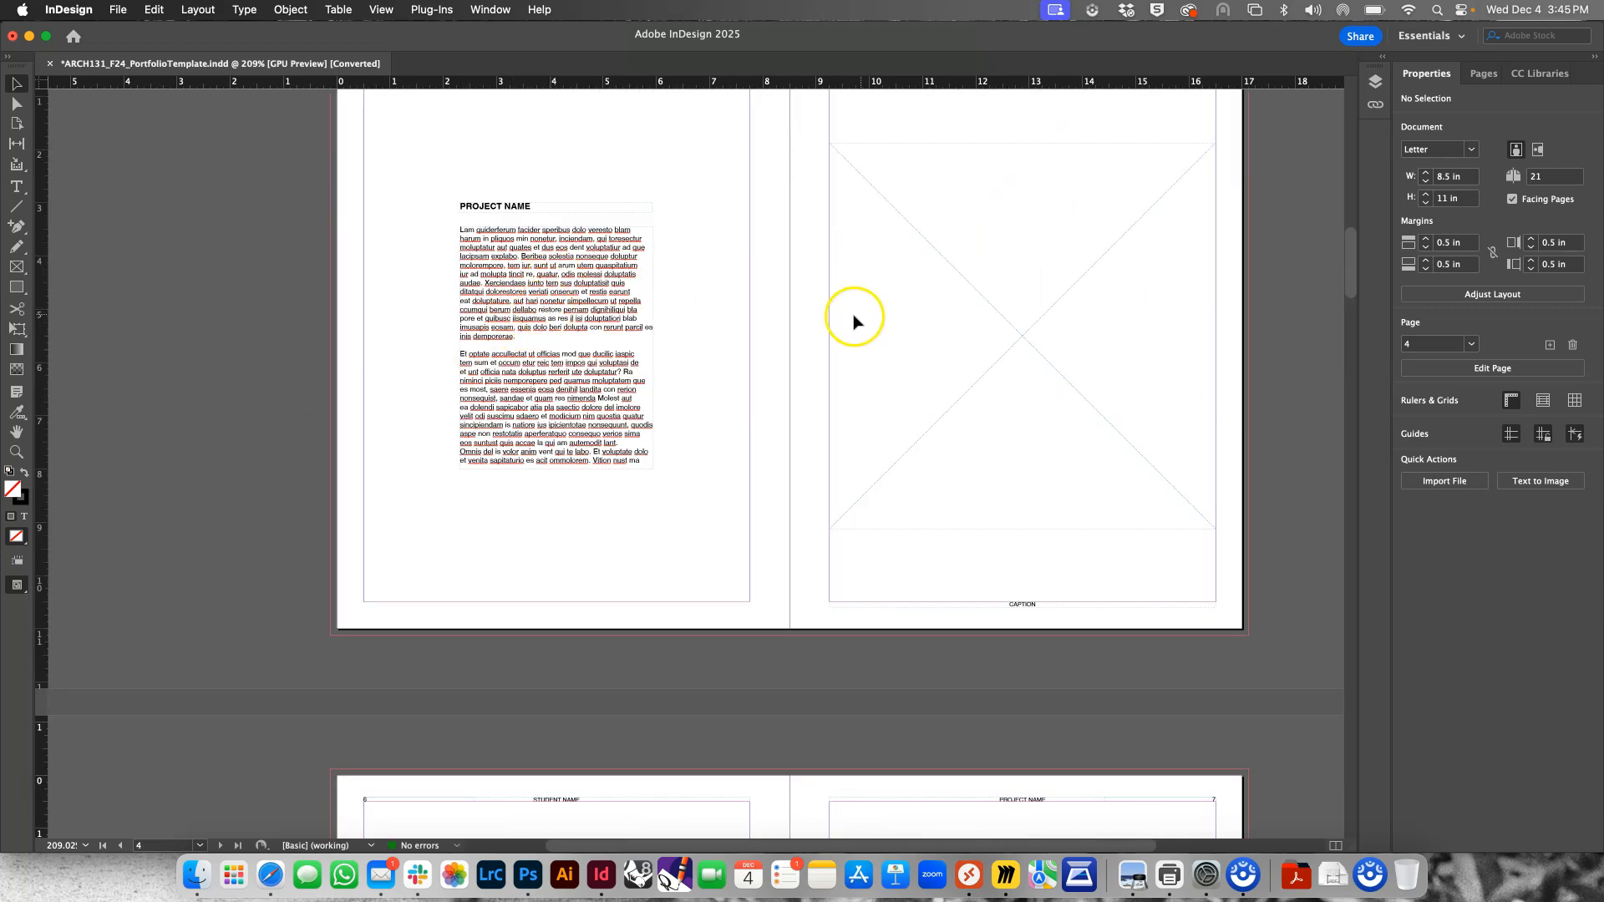
Examine the template's project spread and its parent page layouts, from the text-and-image spread through to the blank spread
click(1483, 73)
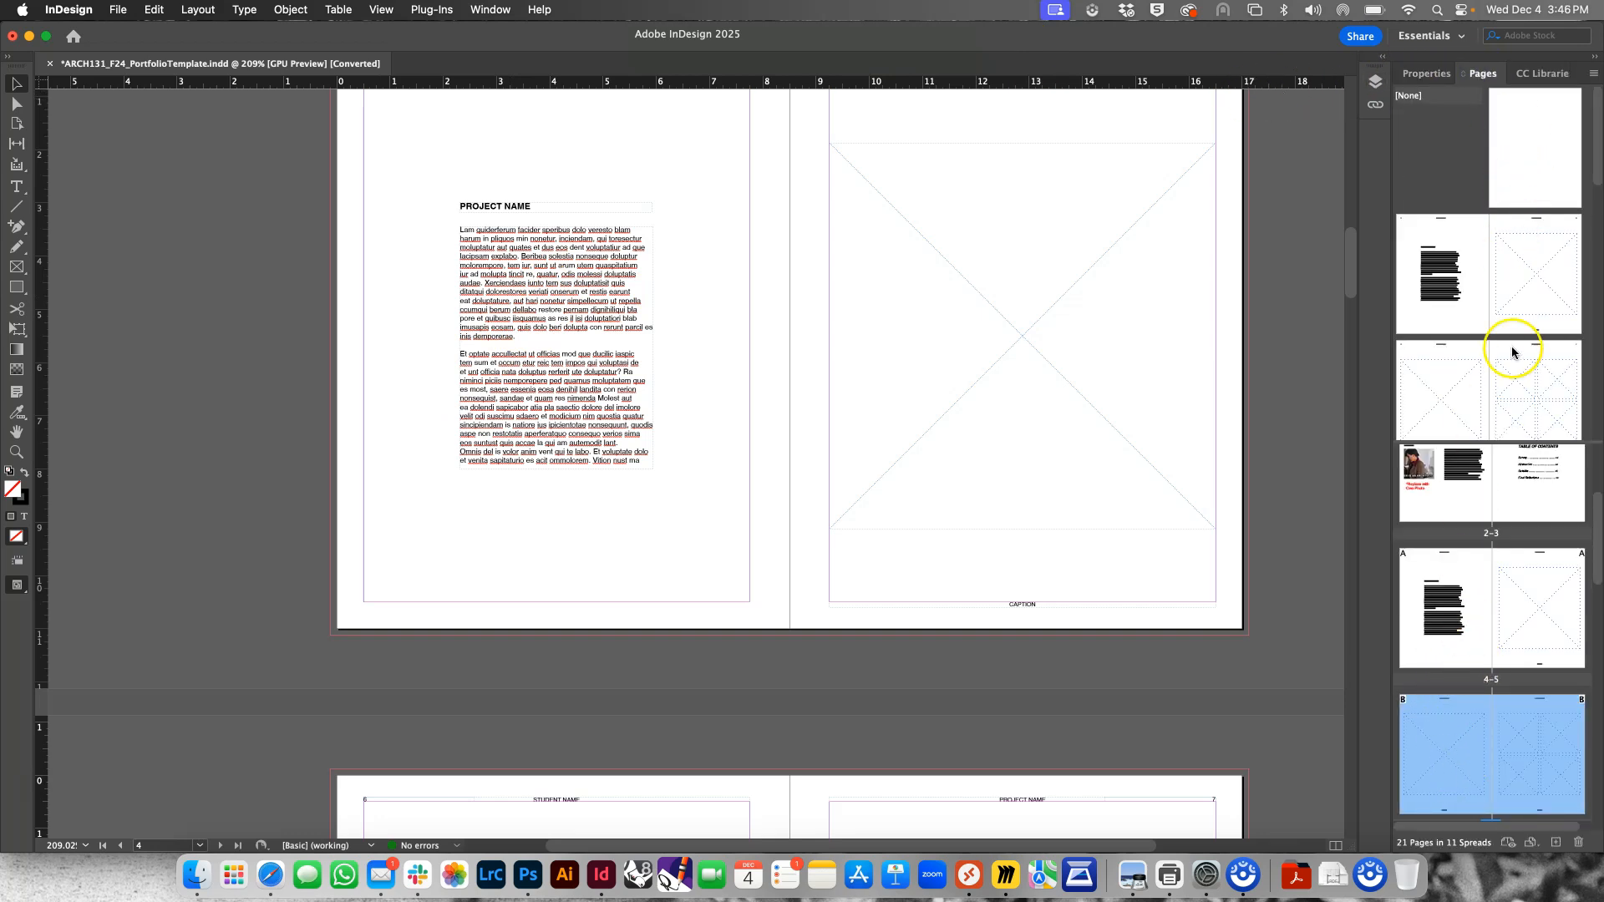
drag(1512, 352, 1512, 405)
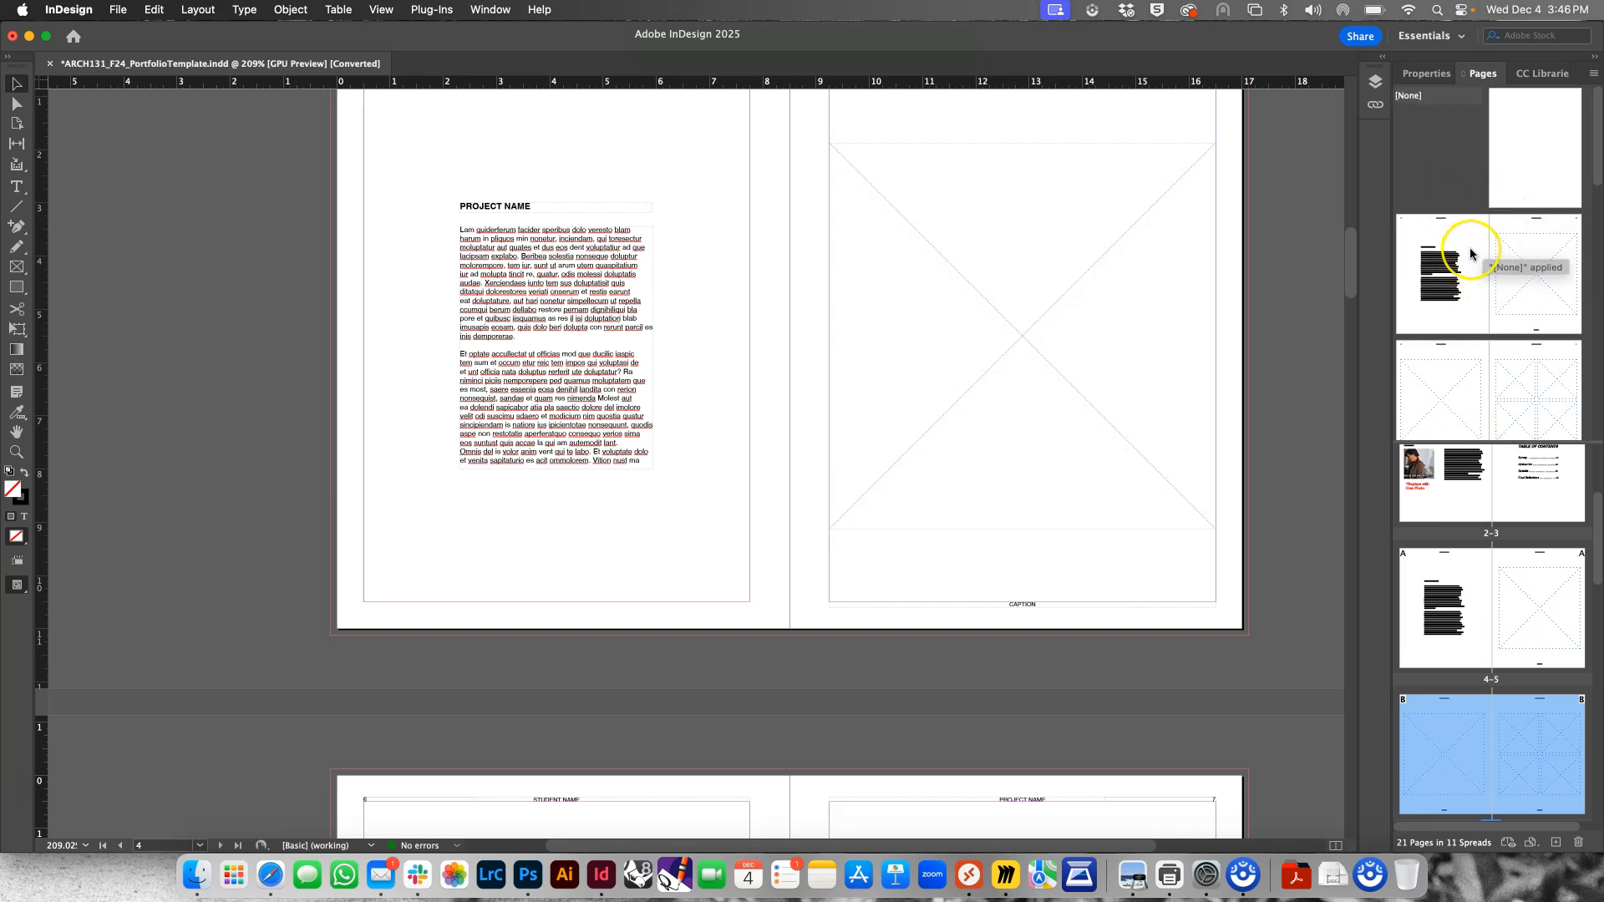
scroll(1471, 247, down, 2)
scroll(1470, 248, down, 1)
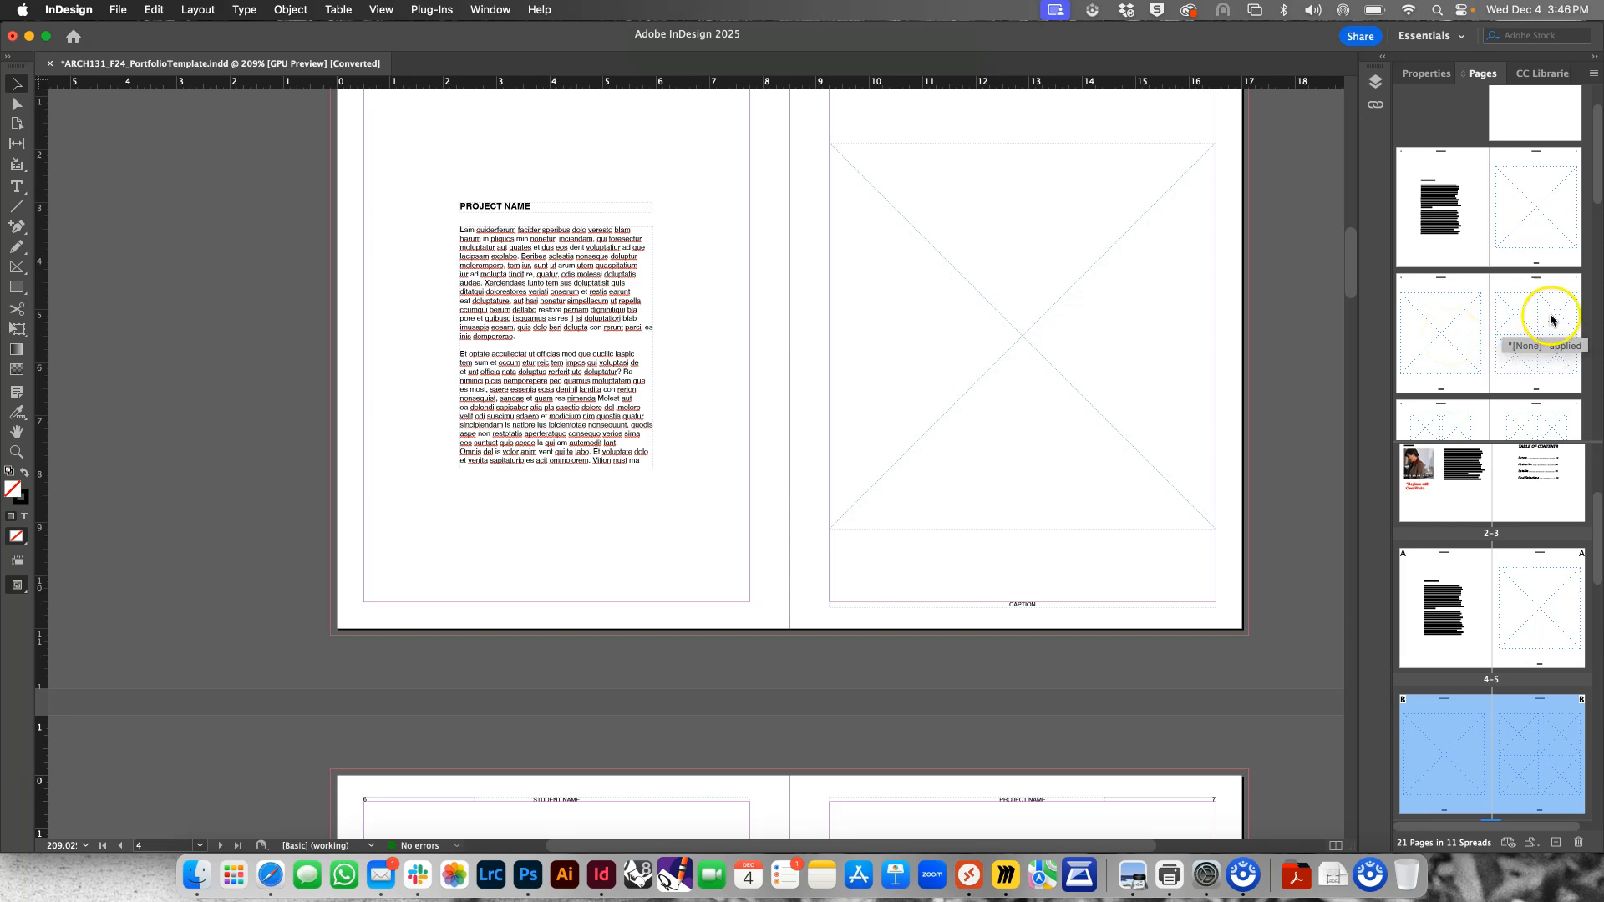
scroll(1531, 341, down, 5)
scroll(1531, 340, up, 10)
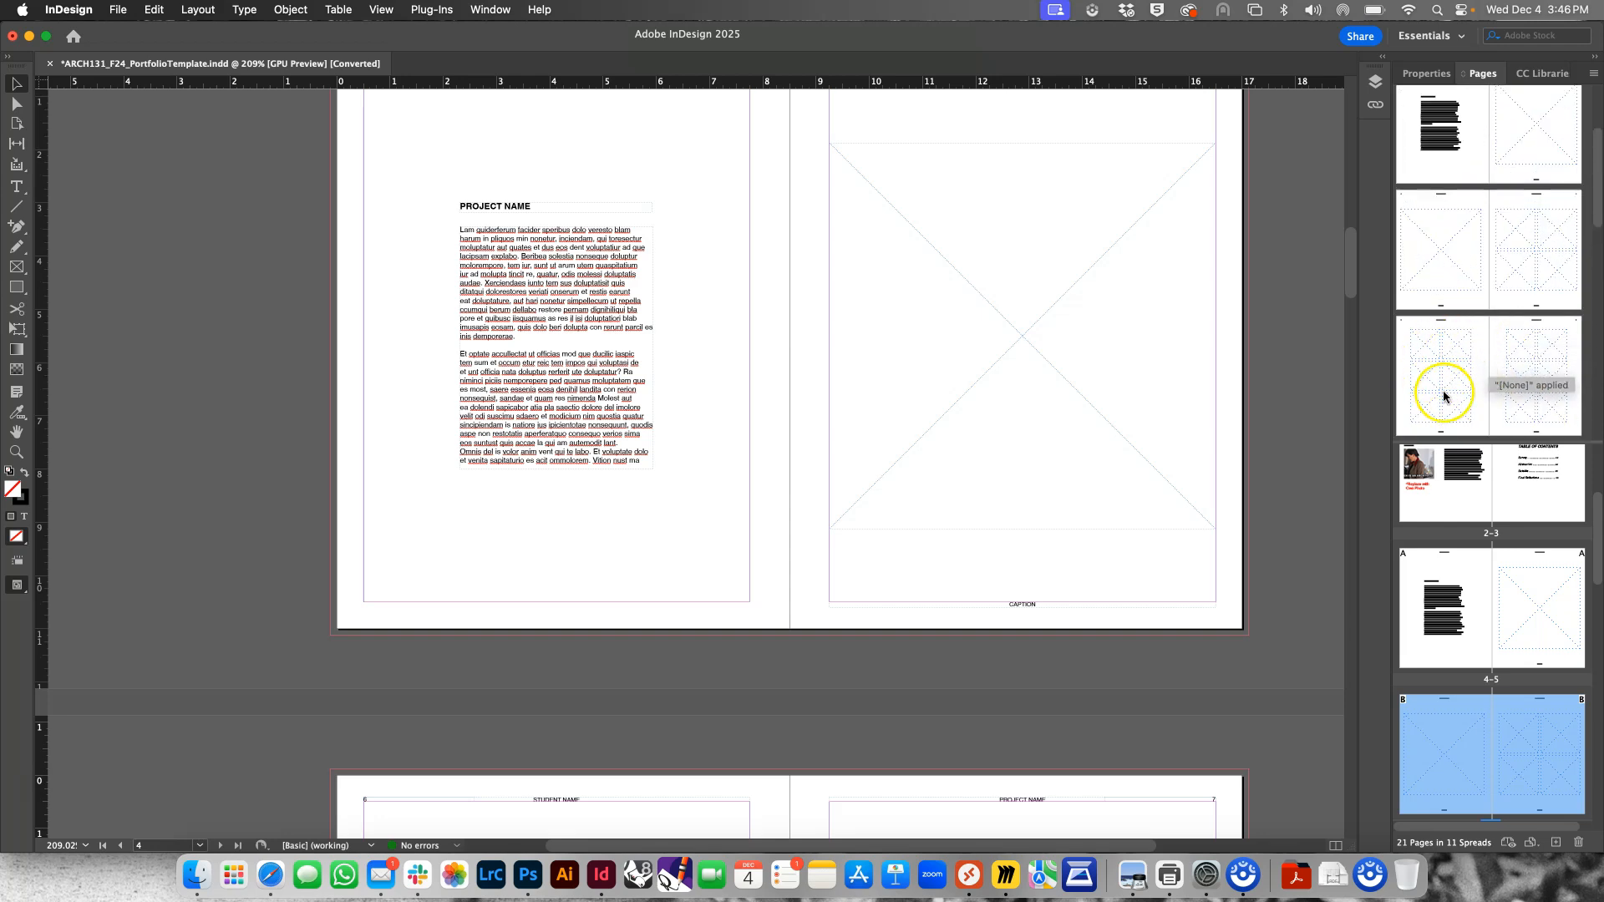
scroll(1462, 387, down, 7)
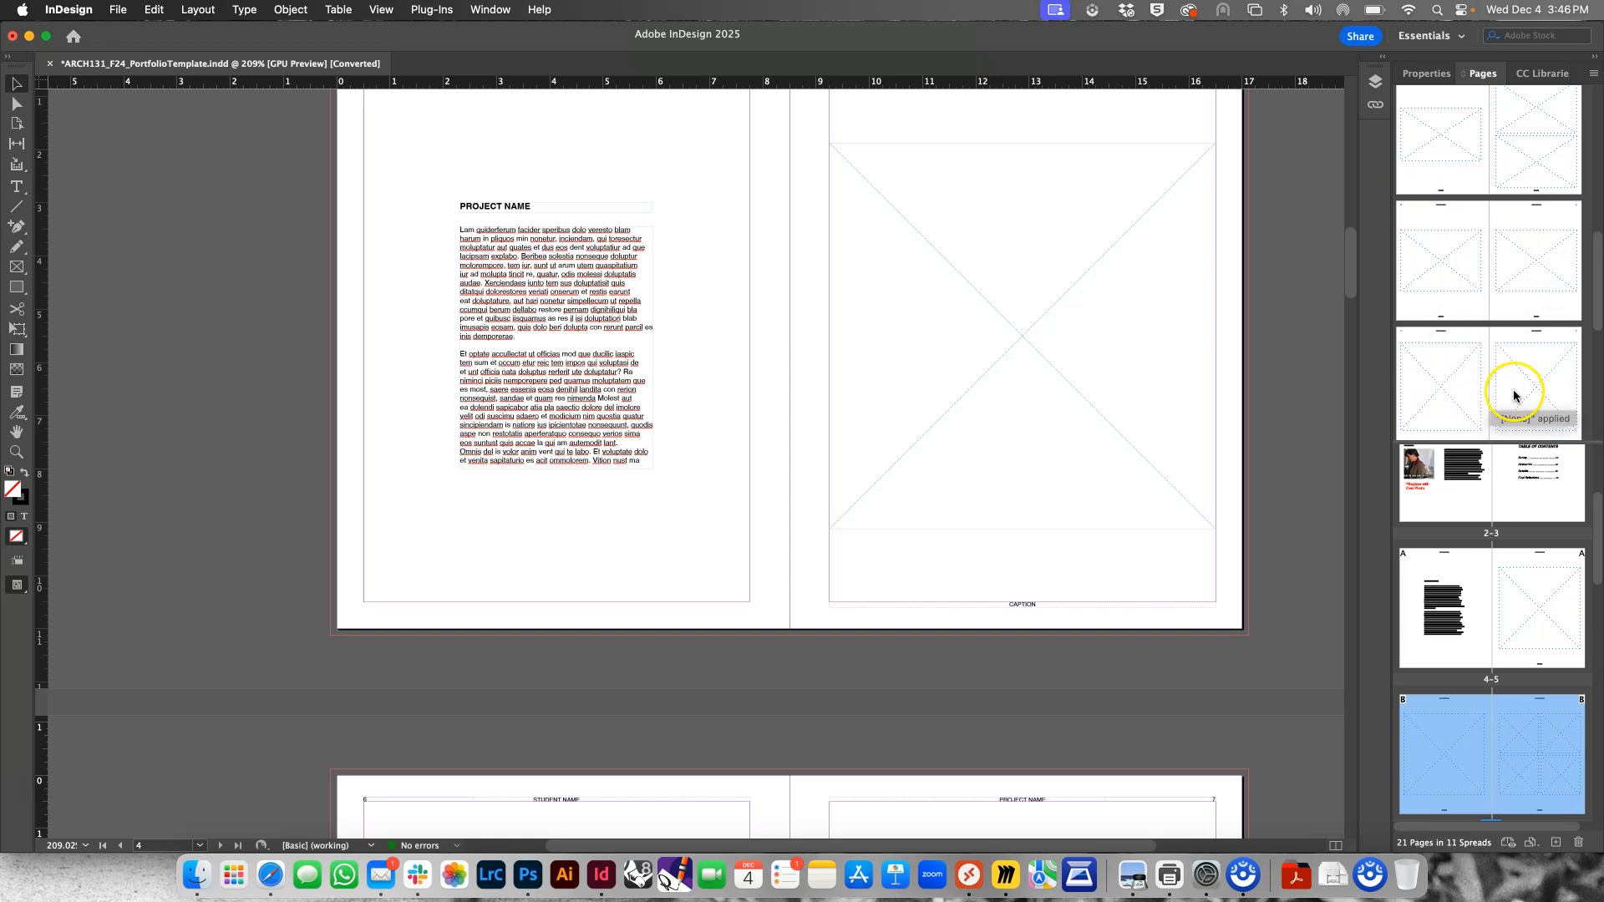
scroll(1512, 375, down, 1)
scroll(1512, 375, down, 10)
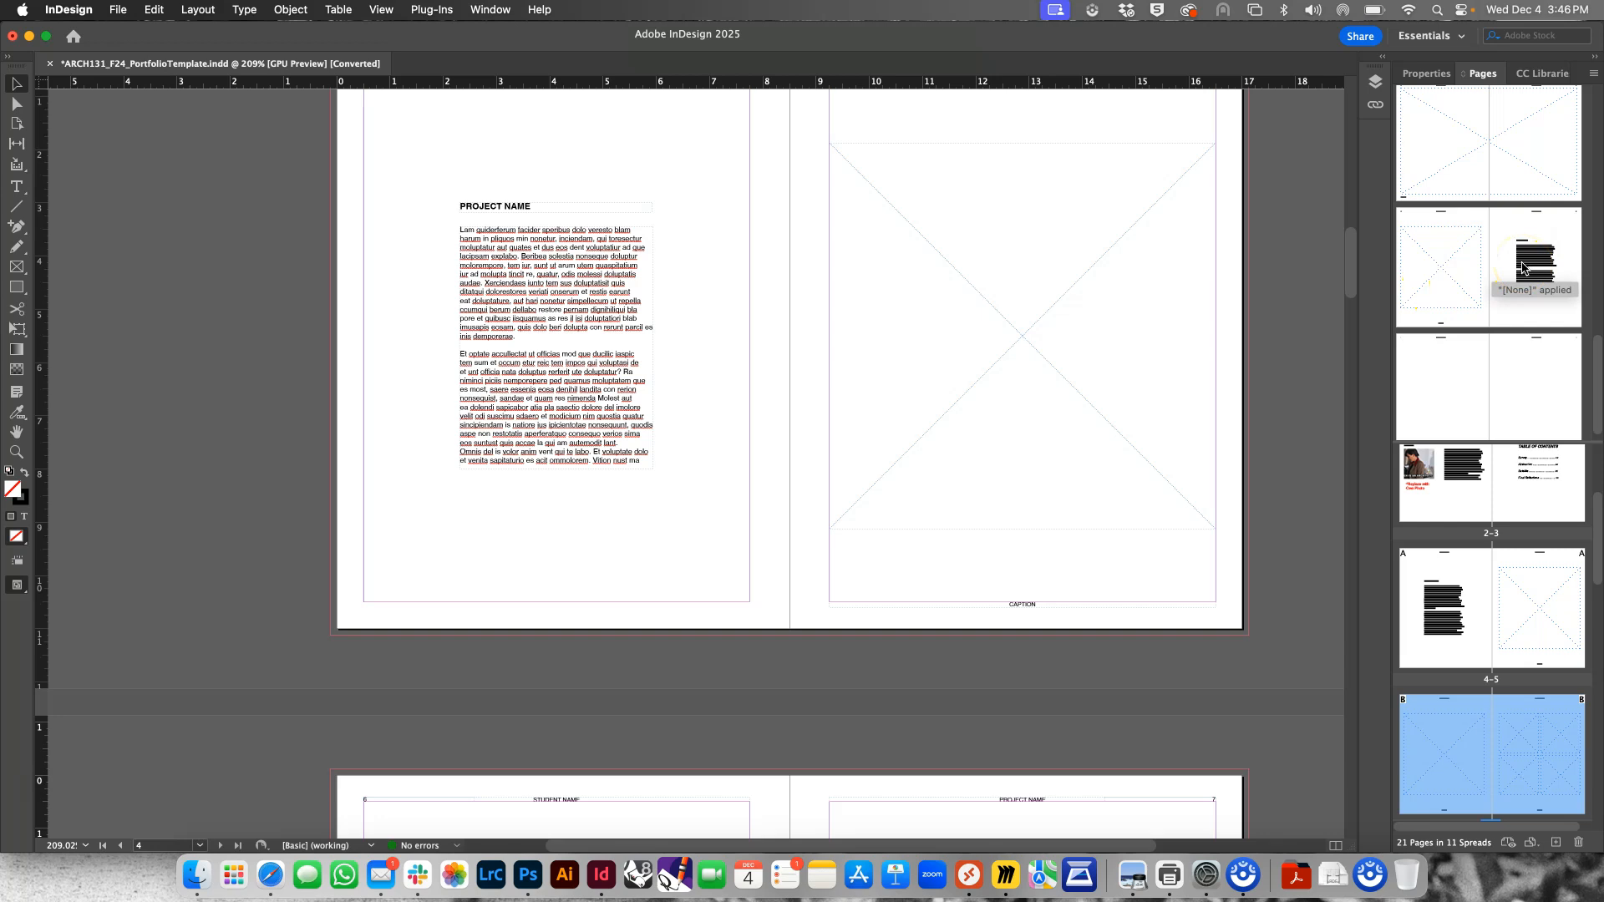
scroll(1472, 361, down, 1)
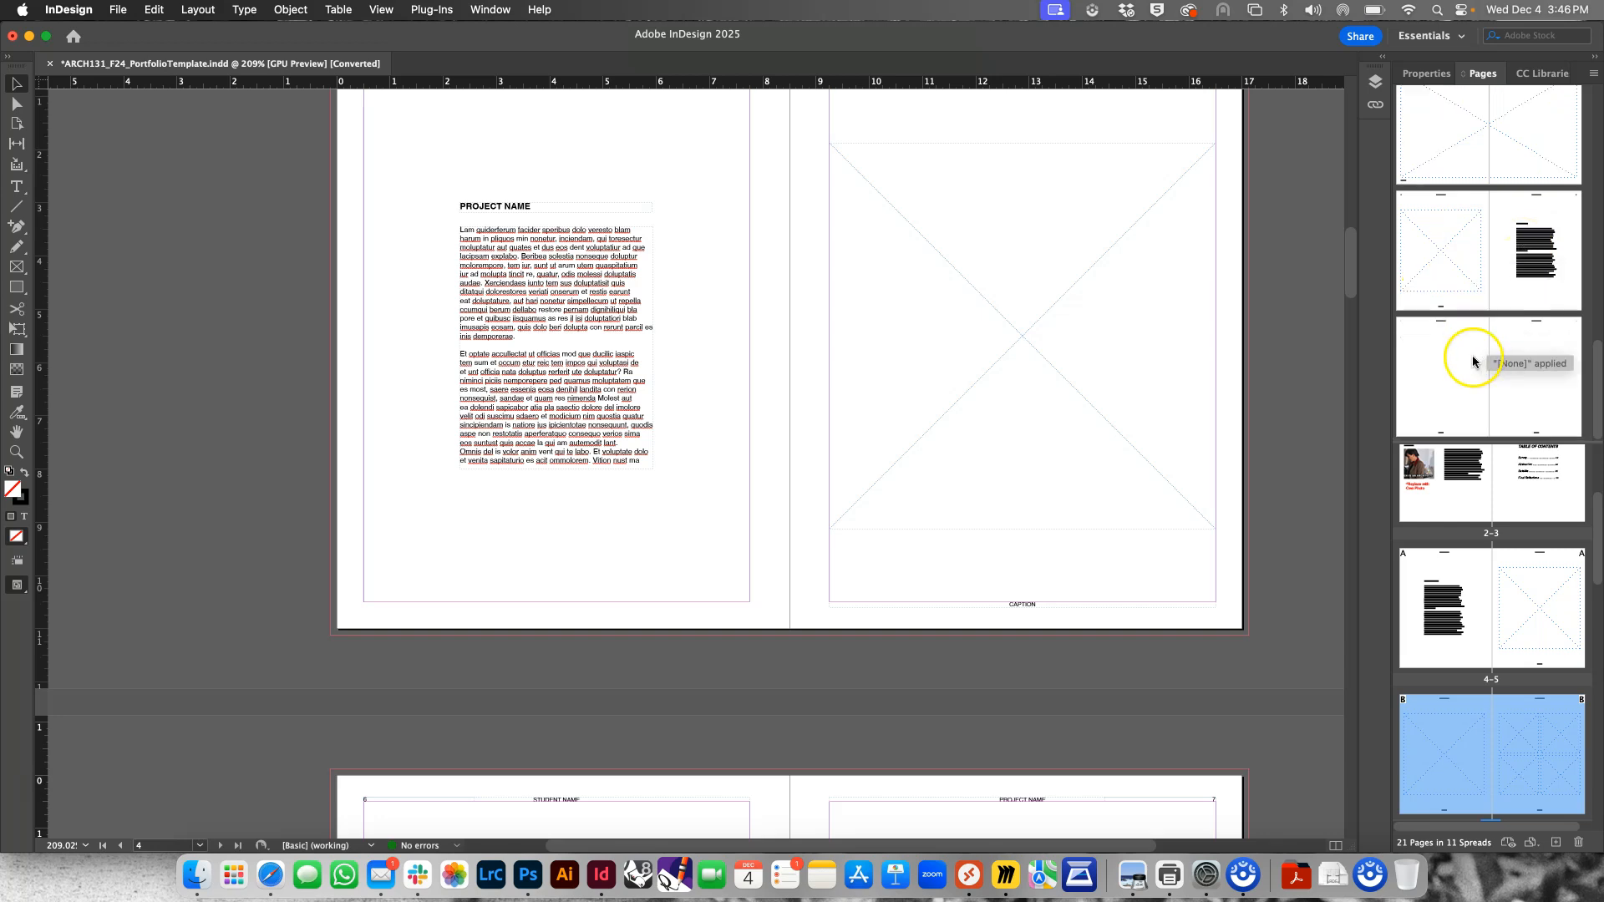
click(1522, 365)
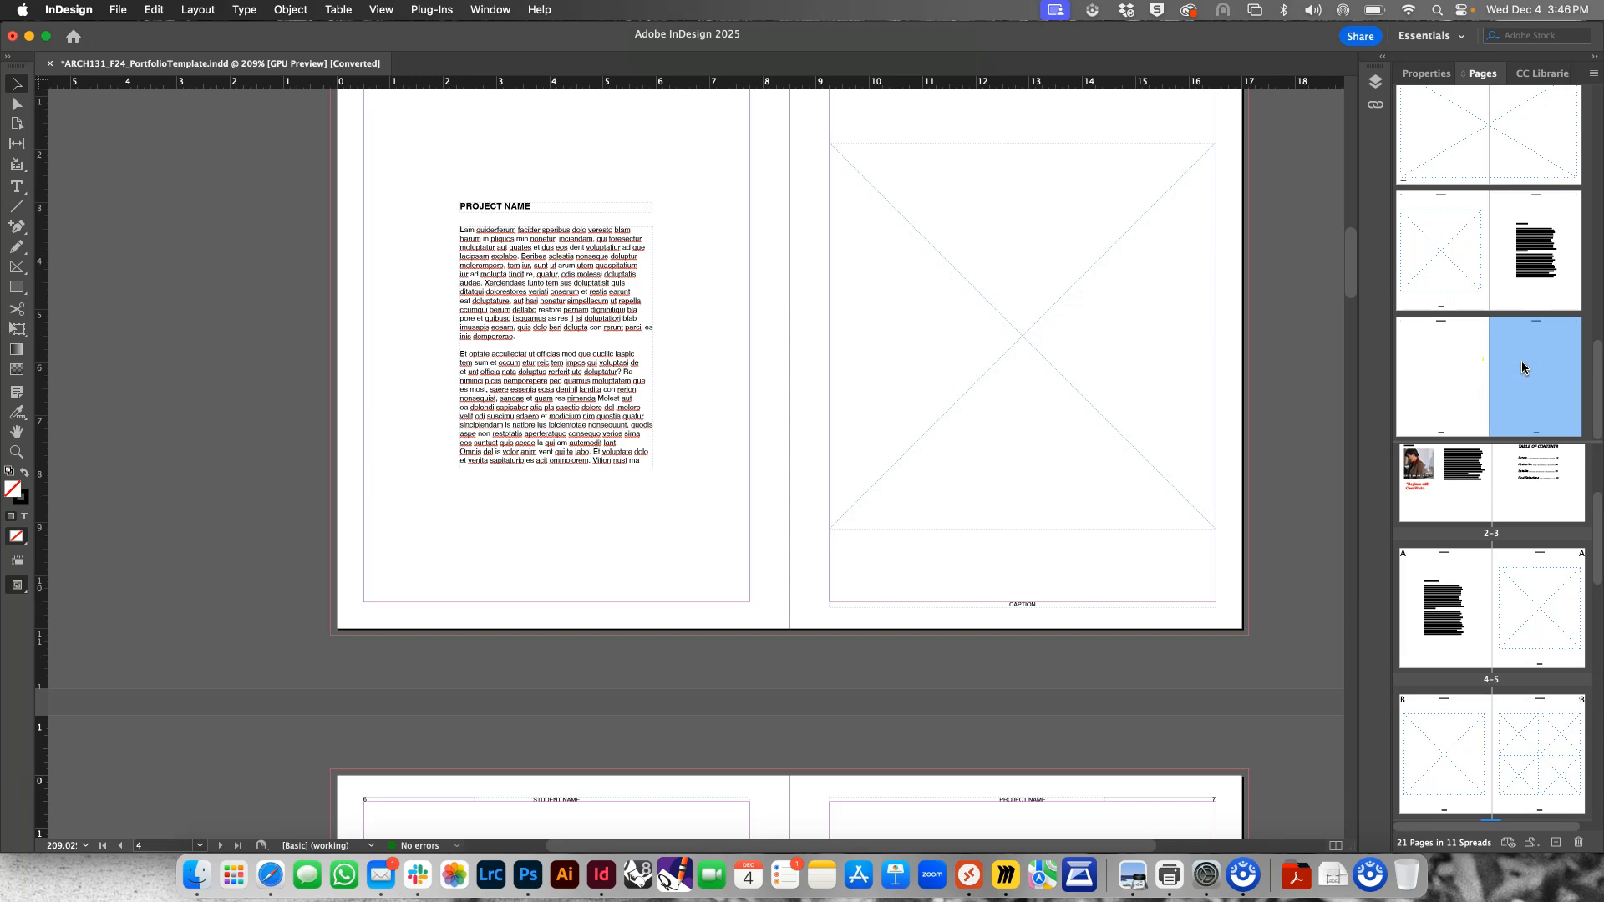
drag(1522, 366, 1526, 403)
double_click(1526, 404)
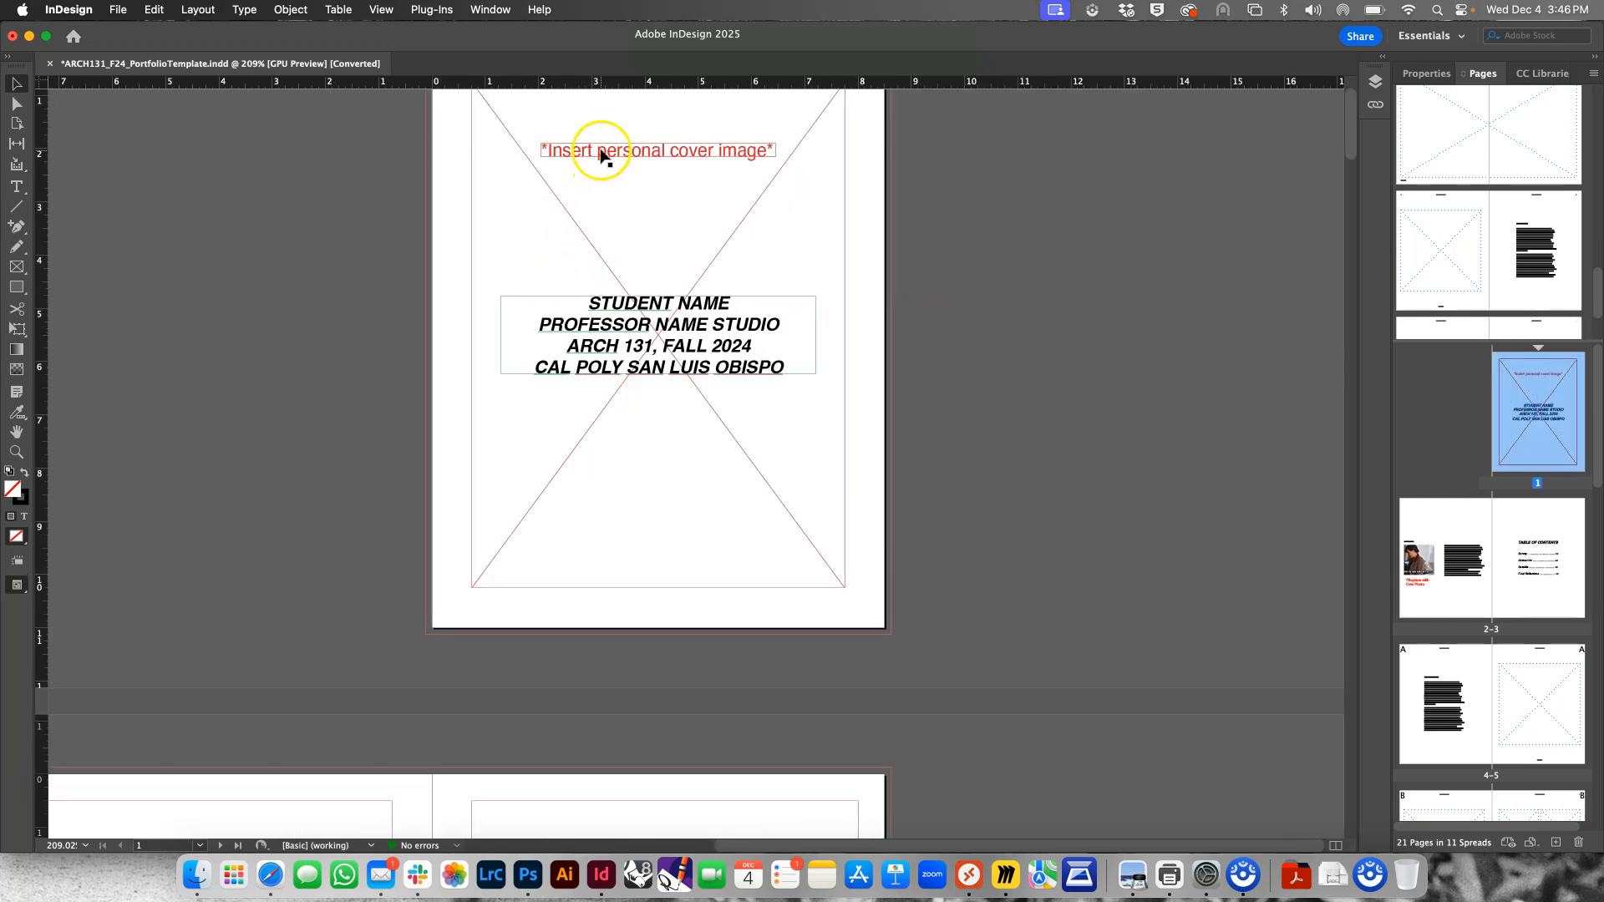
Delete the red cover-image note on the cover page and replace the STUDENT NAME line with the student's full name
click(595, 179)
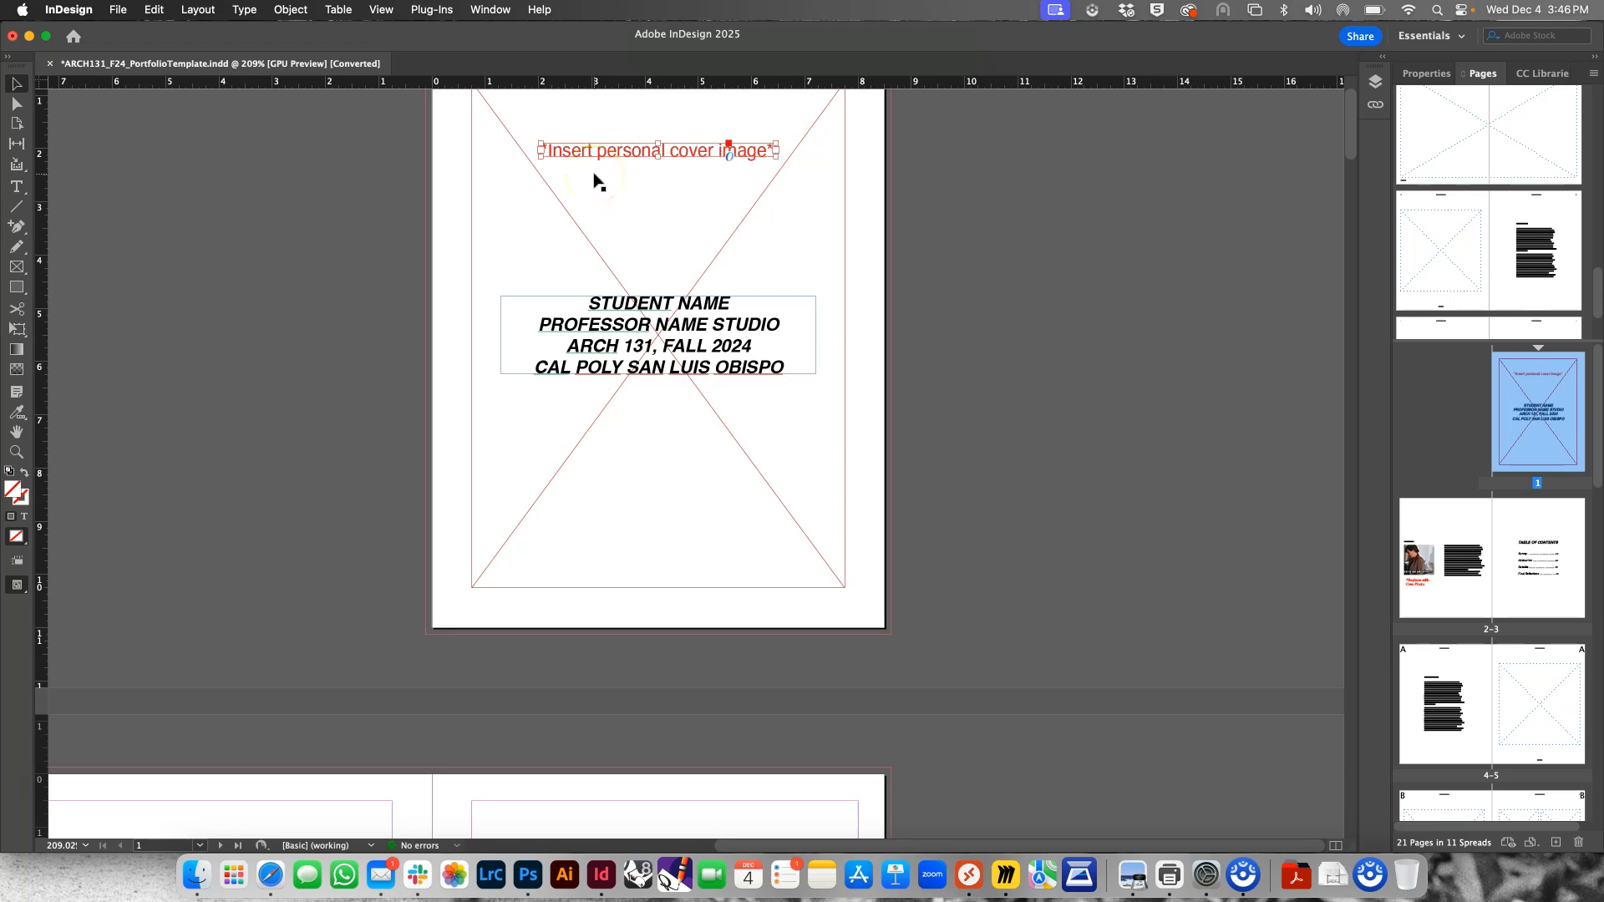
key(BackSpace)
click(637, 294)
double_click(642, 299)
triple_click(641, 299)
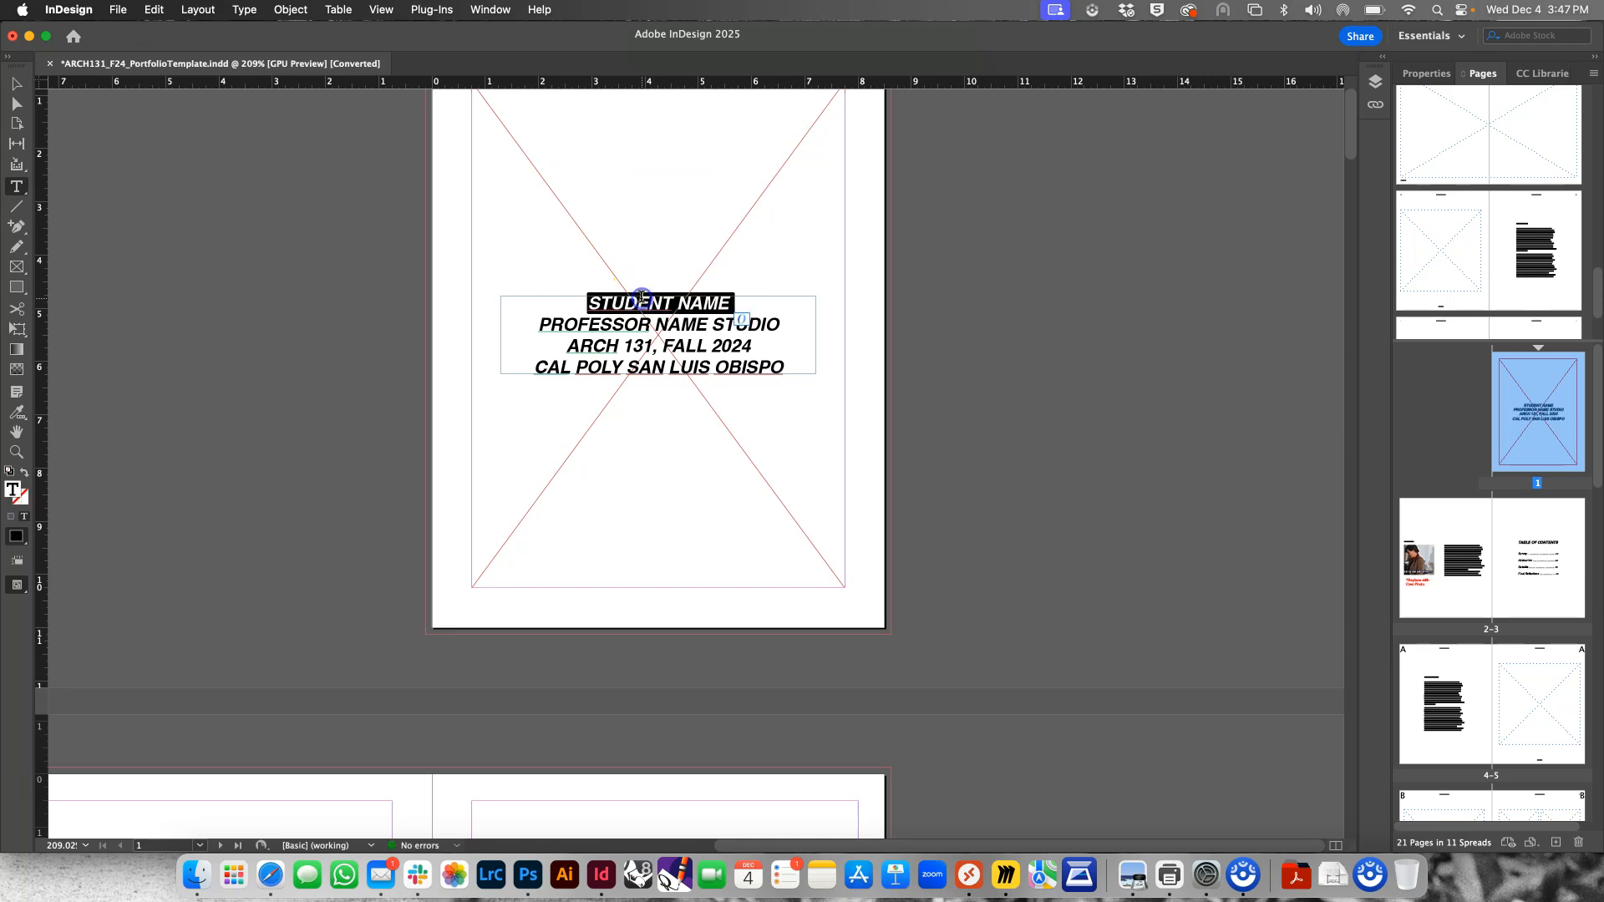
text(BRYAN )
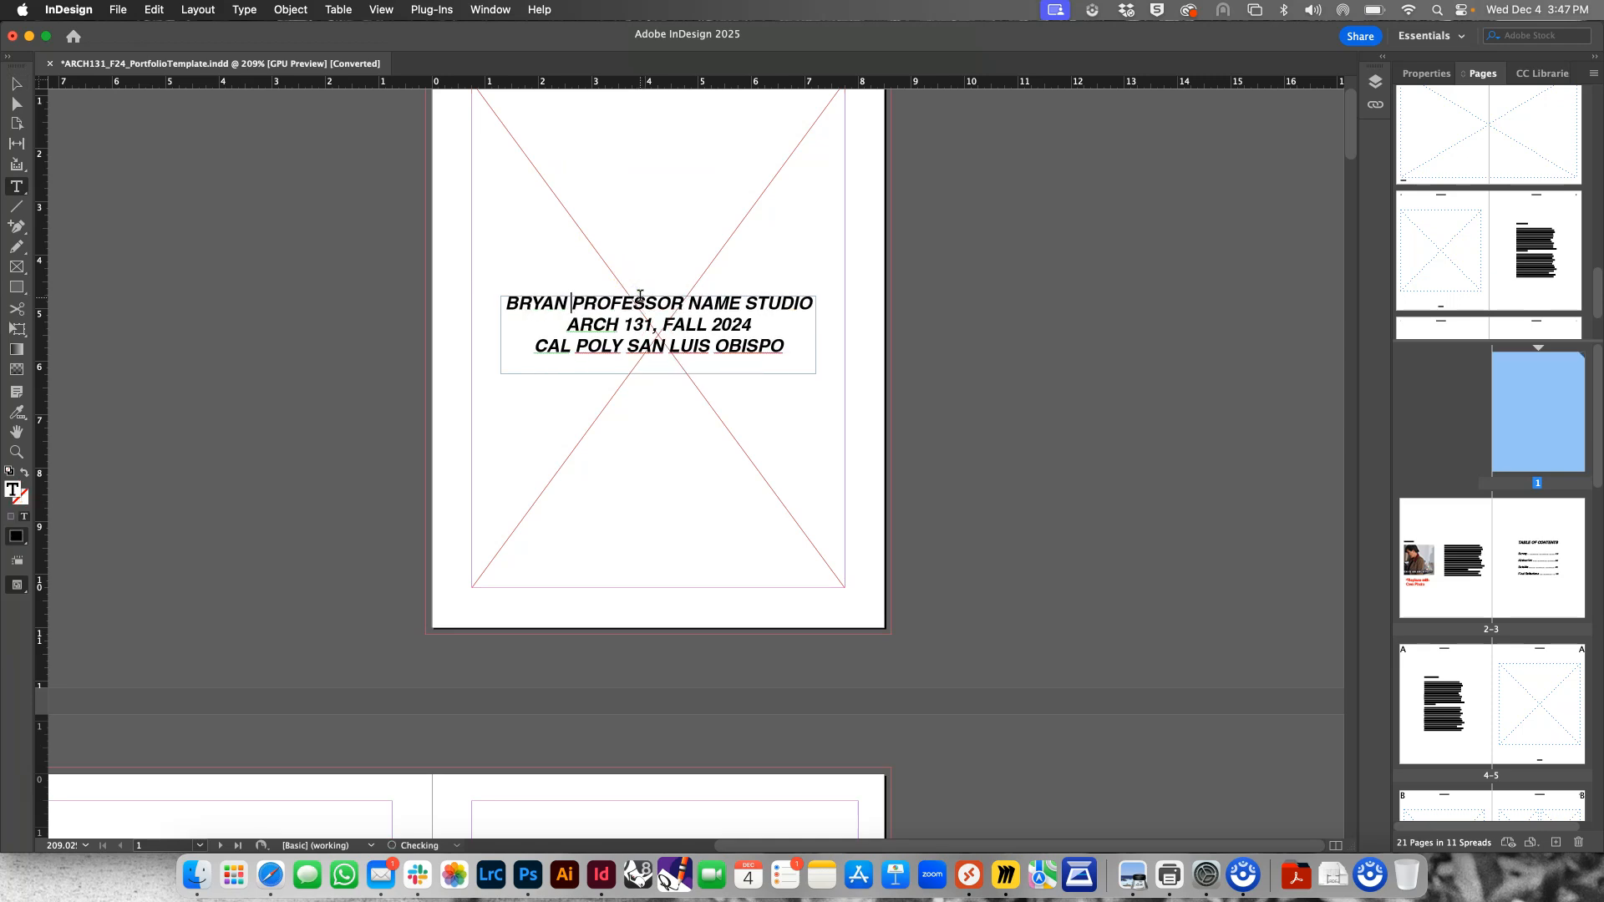
text(SHIELDS)
key(Return)
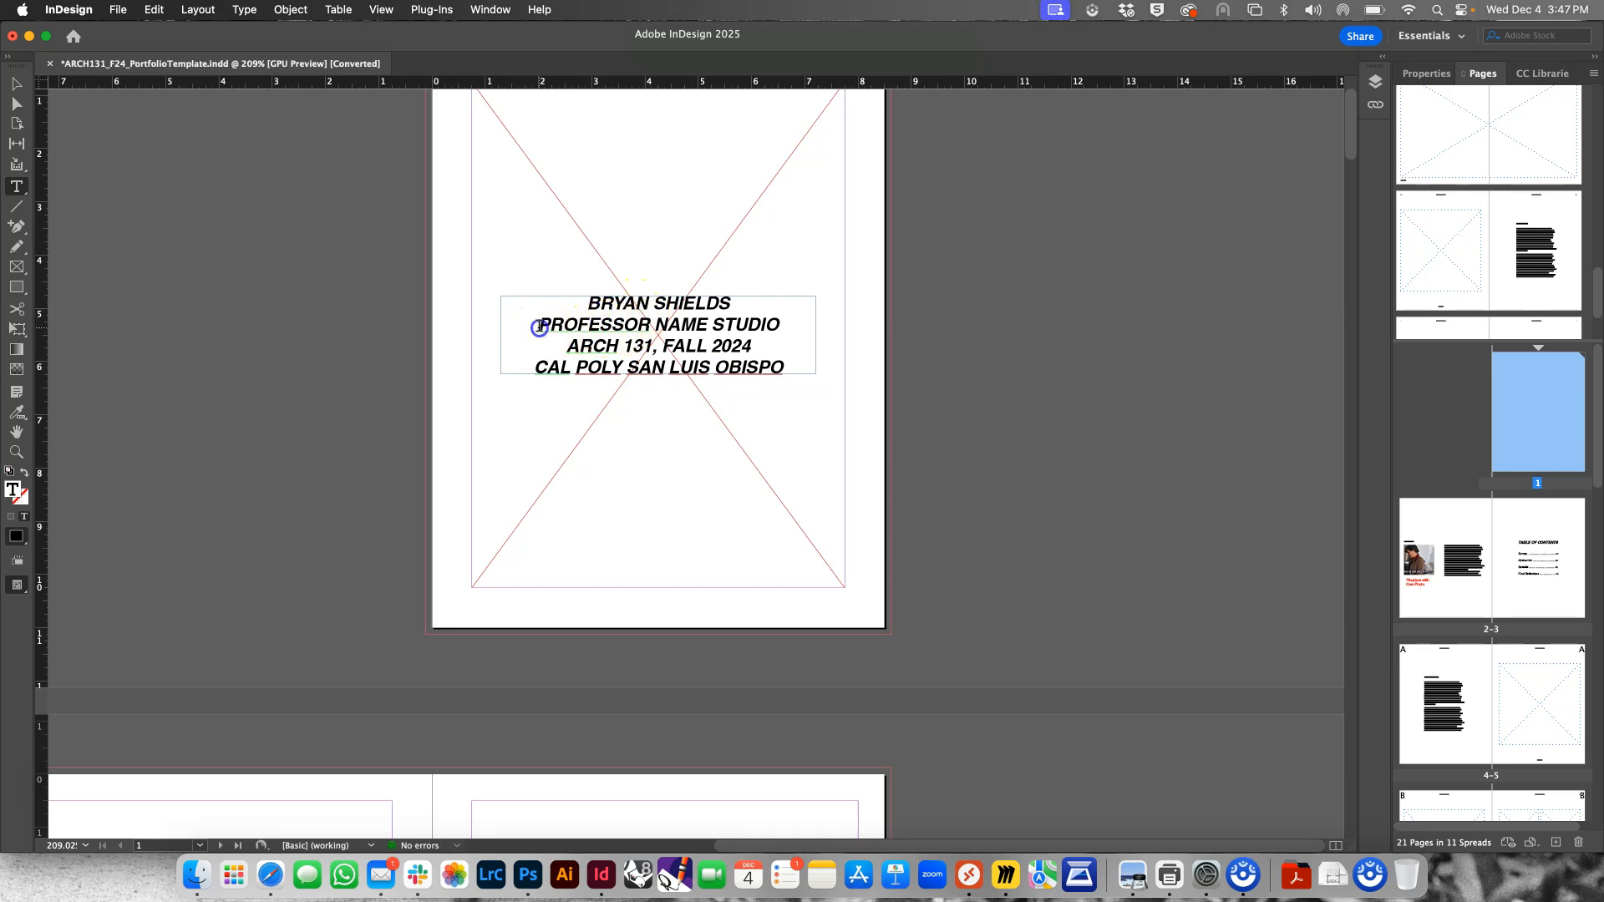
Replace PROFESSOR NAME in the cover's studio line with the professor's name, leaving a single space before STUDIO
drag(539, 328, 639, 325)
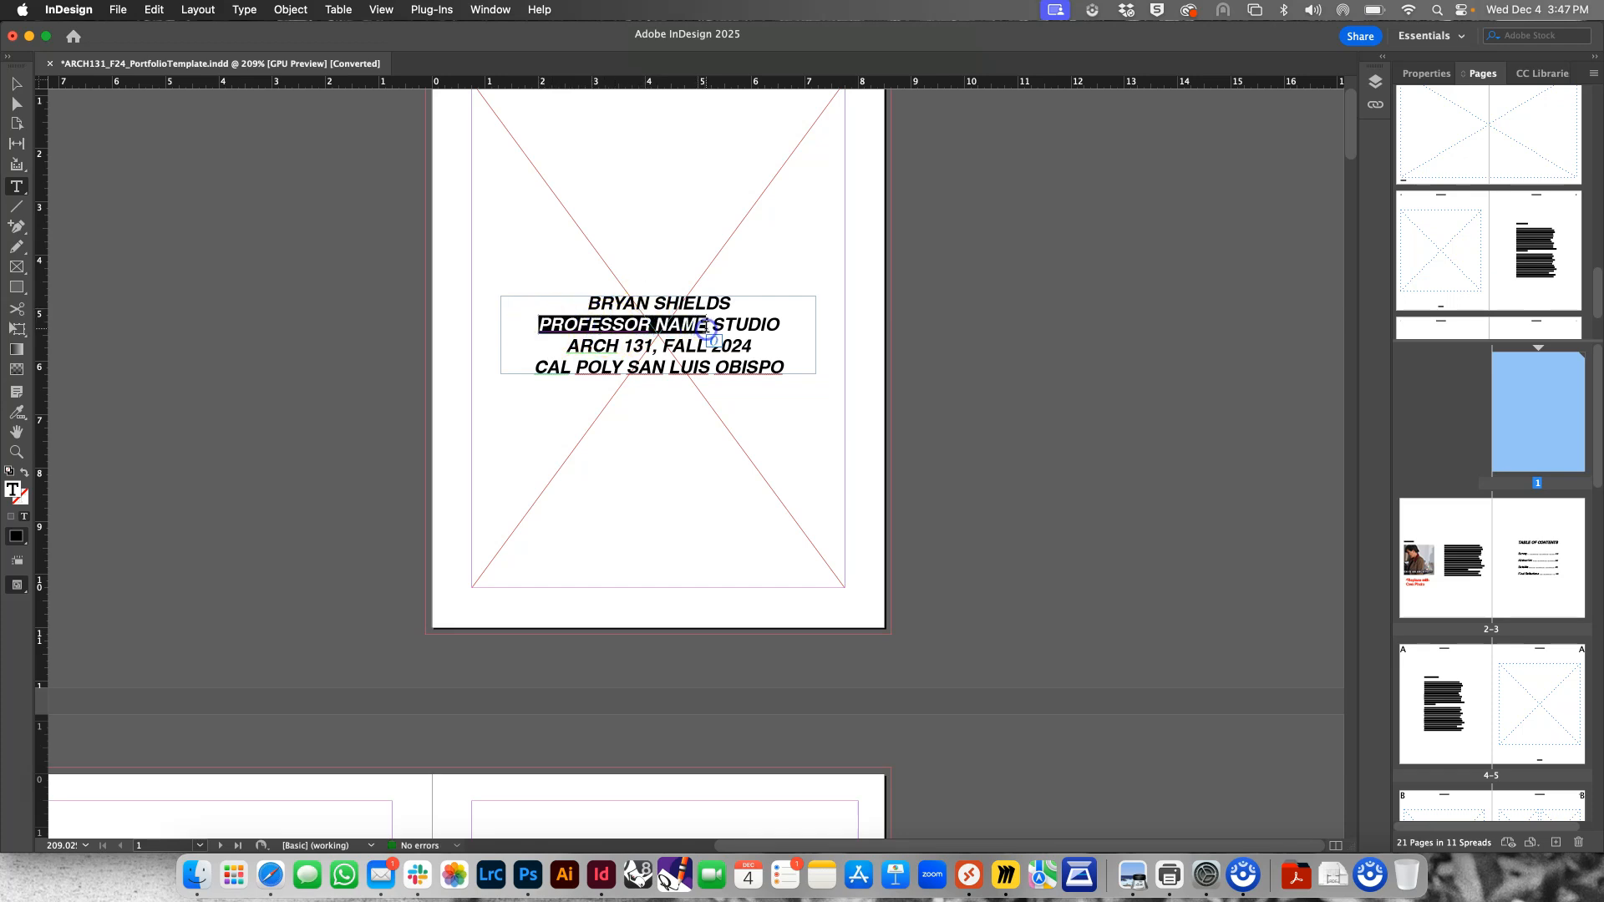
text(B SHIELDS)
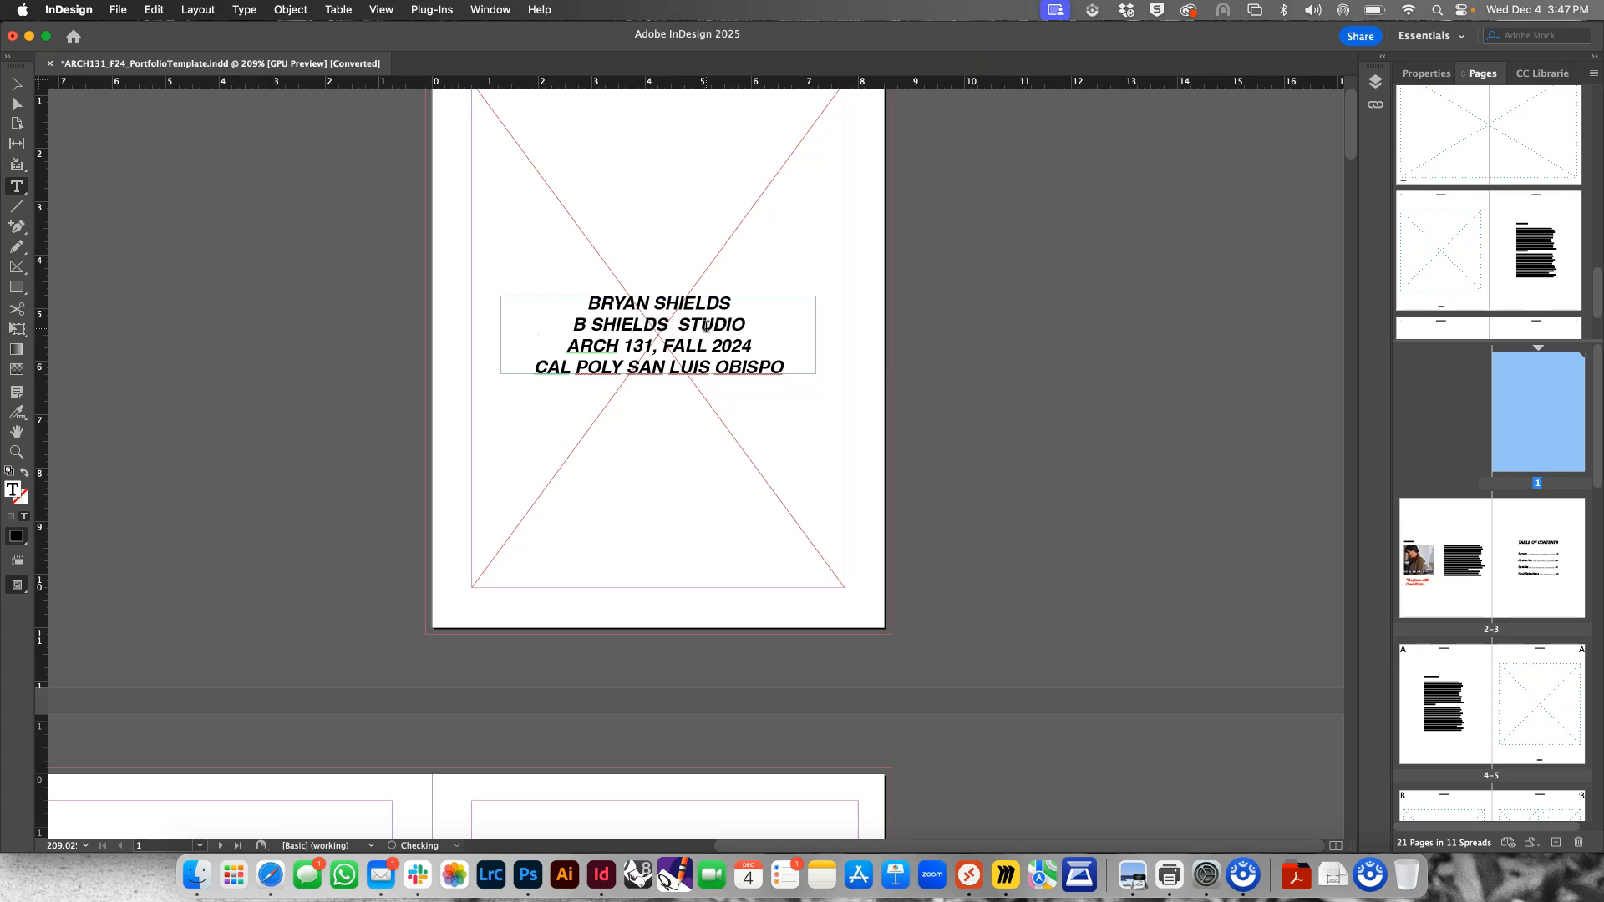
key(BackSpace)
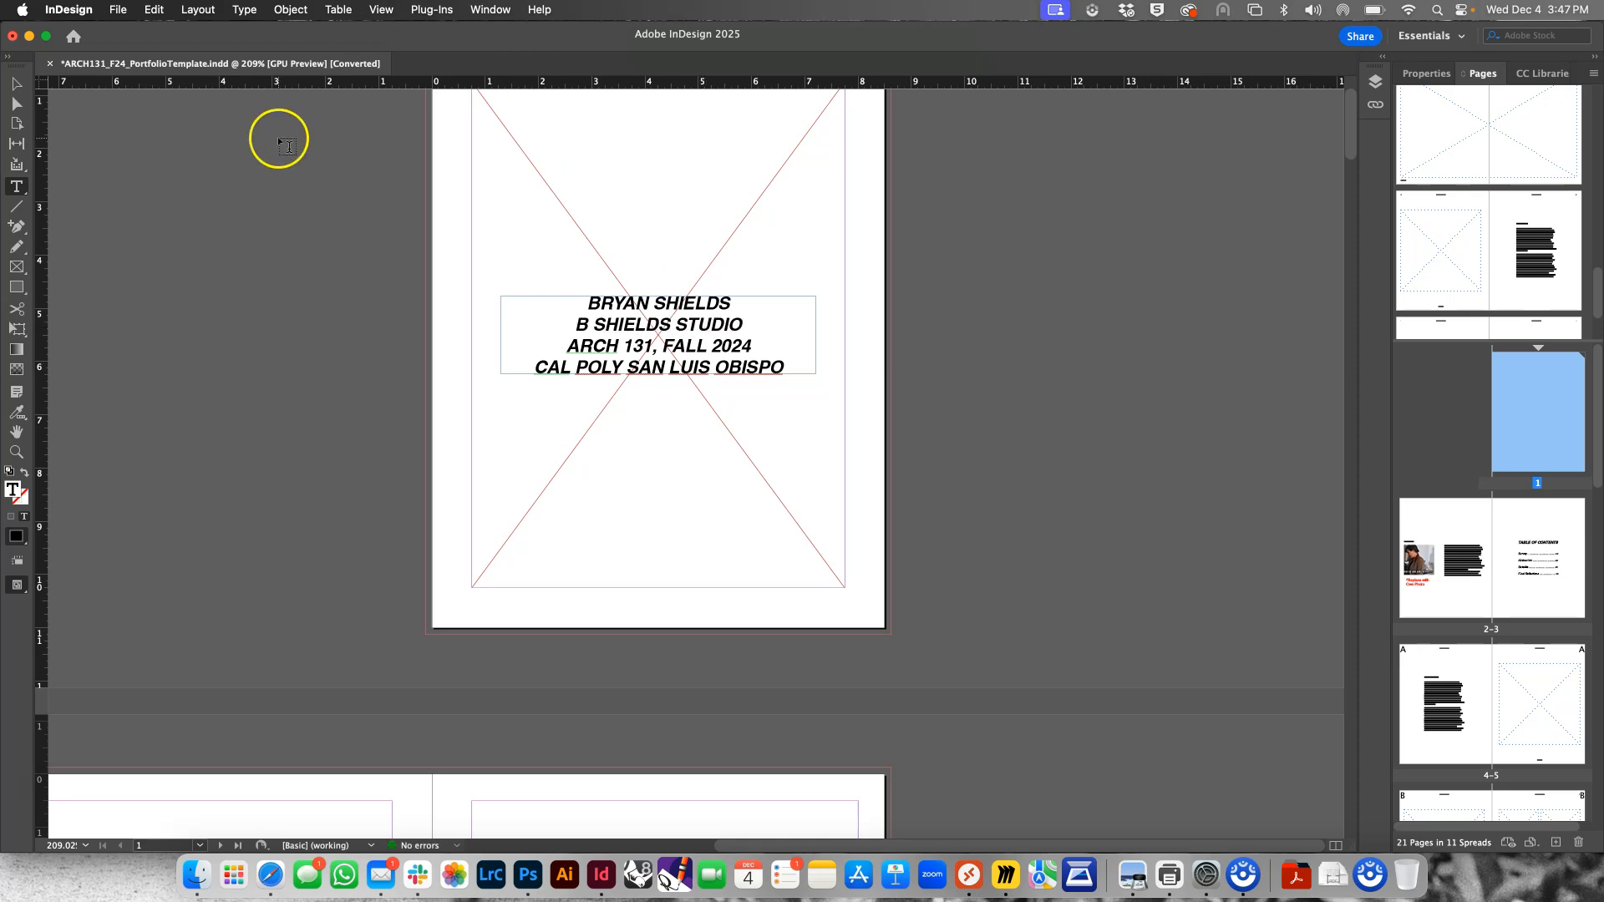
Place the photo of two girls at the fountain from the Photos library into the cover page's image frame
click(16, 84)
click(596, 170)
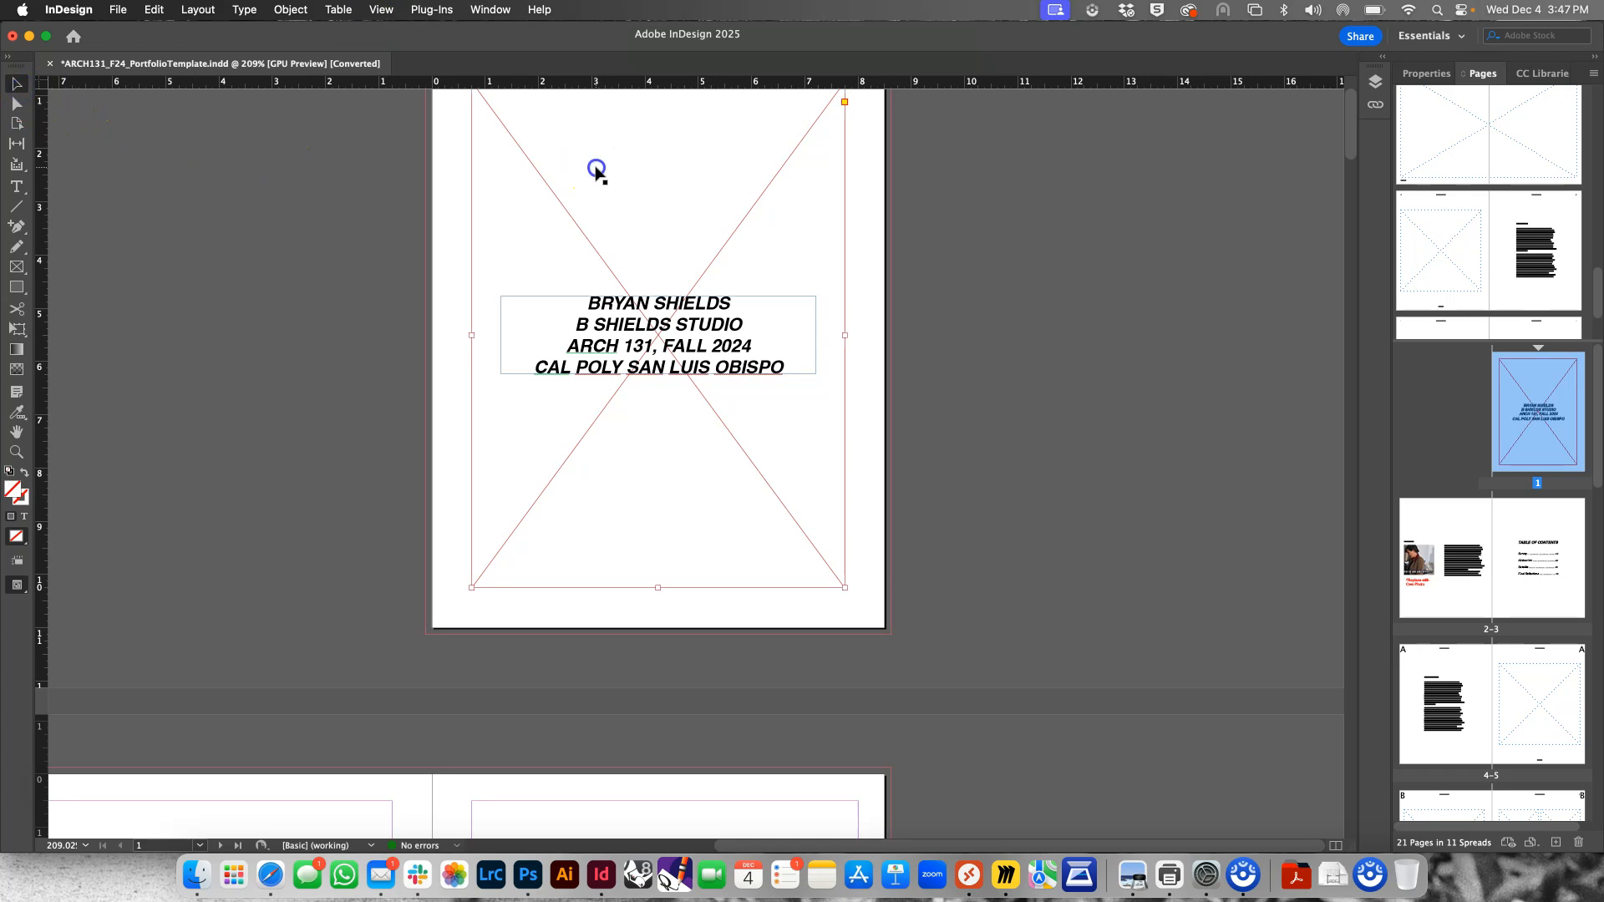
click(117, 9)
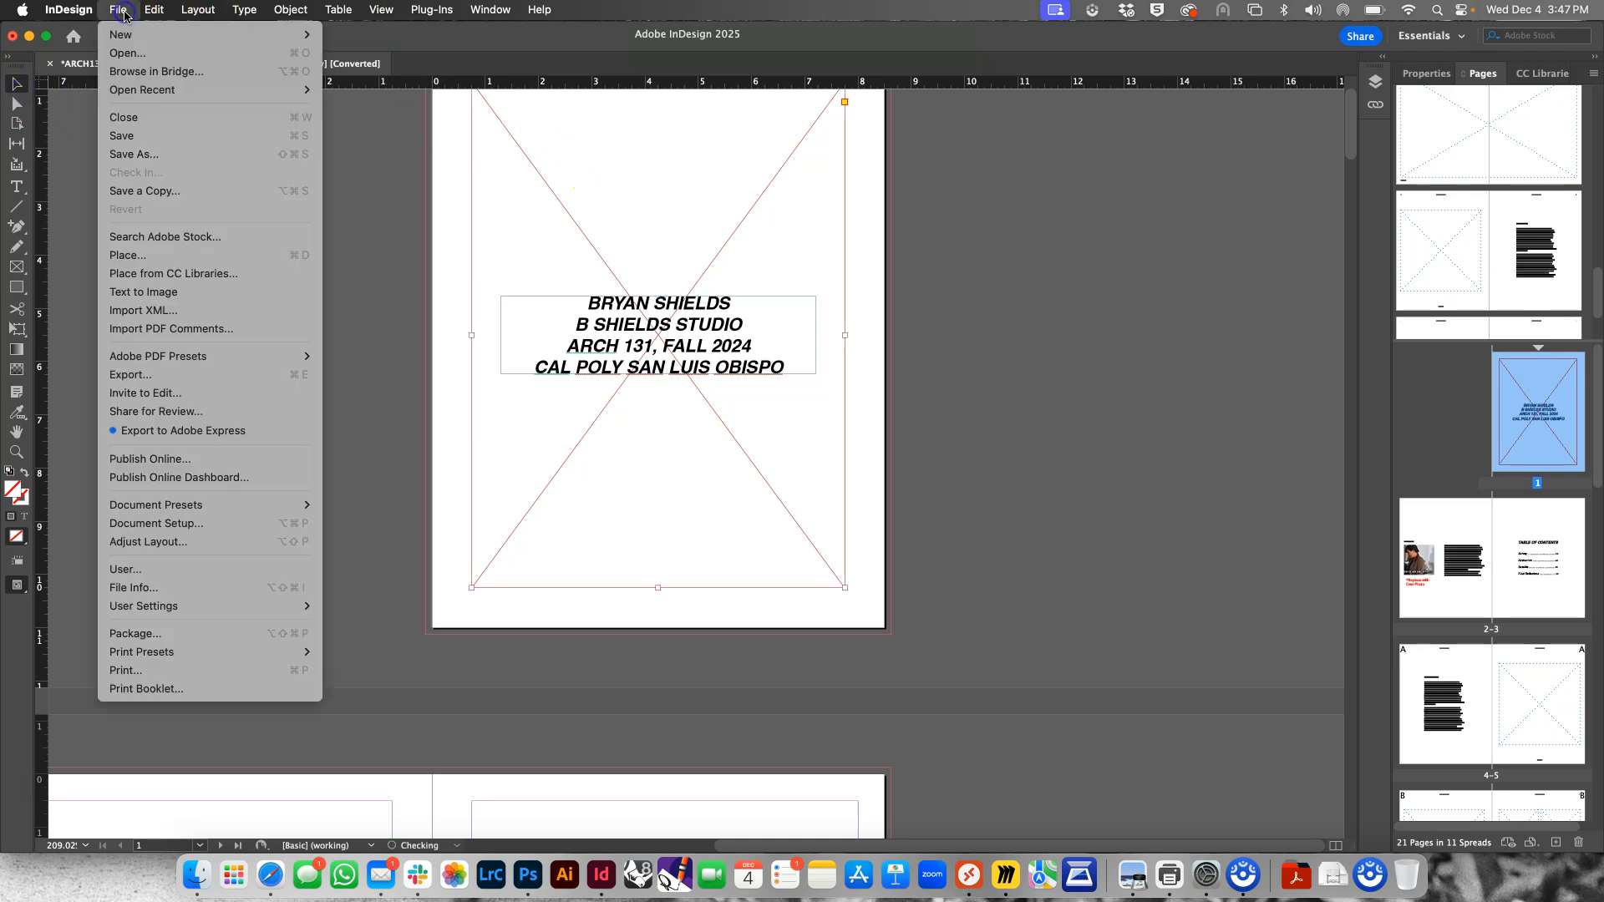
click(159, 254)
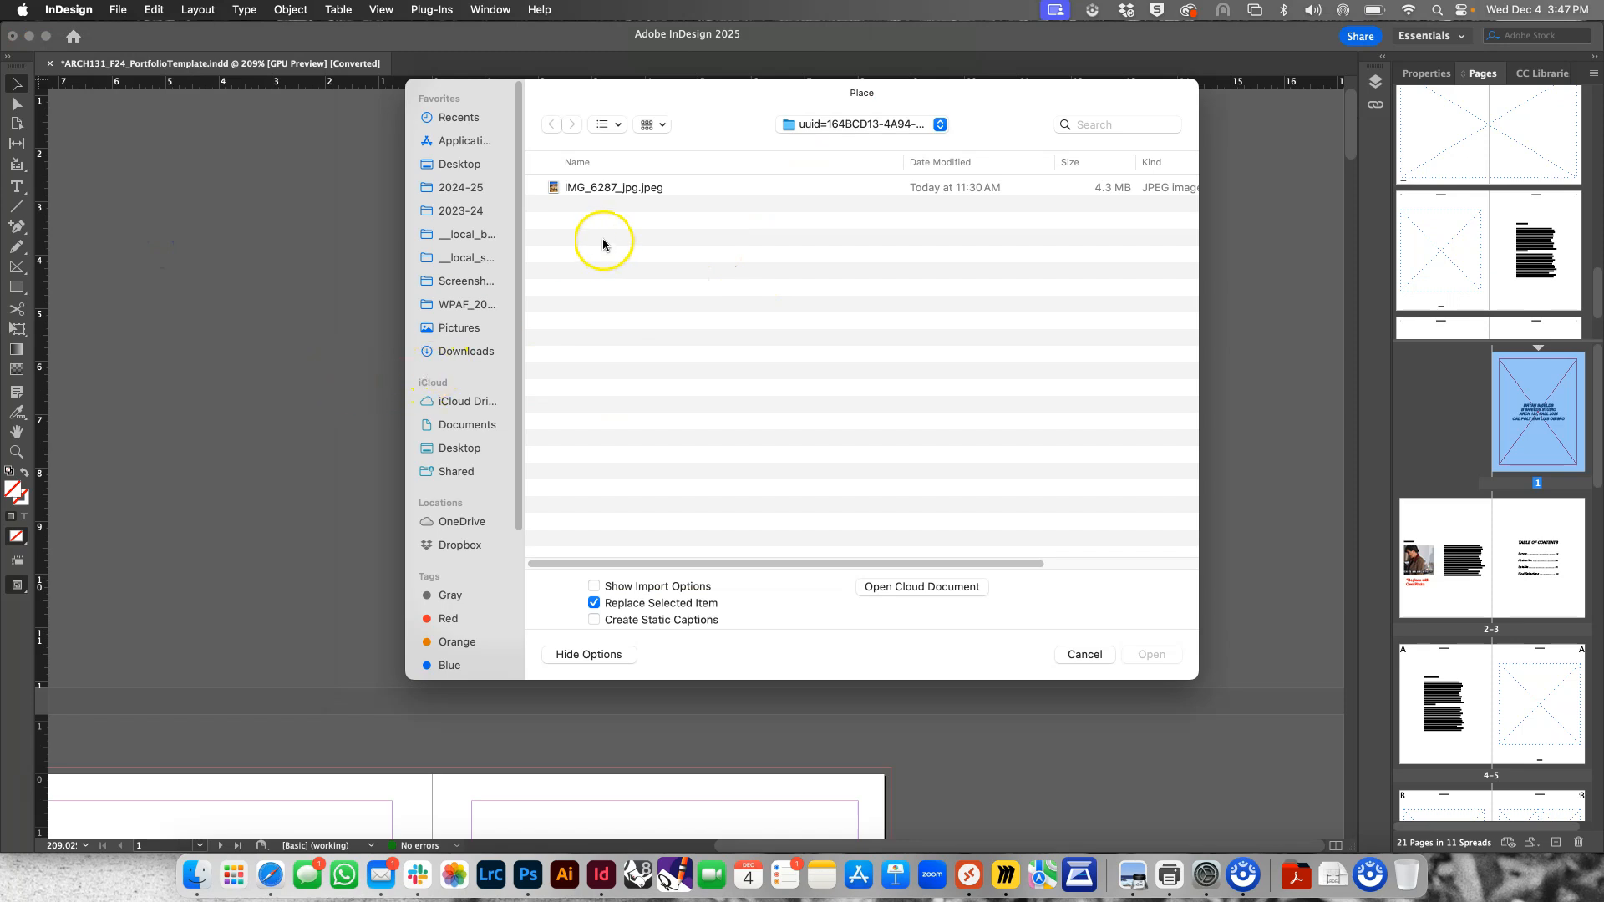
scroll(430, 468, down, 5)
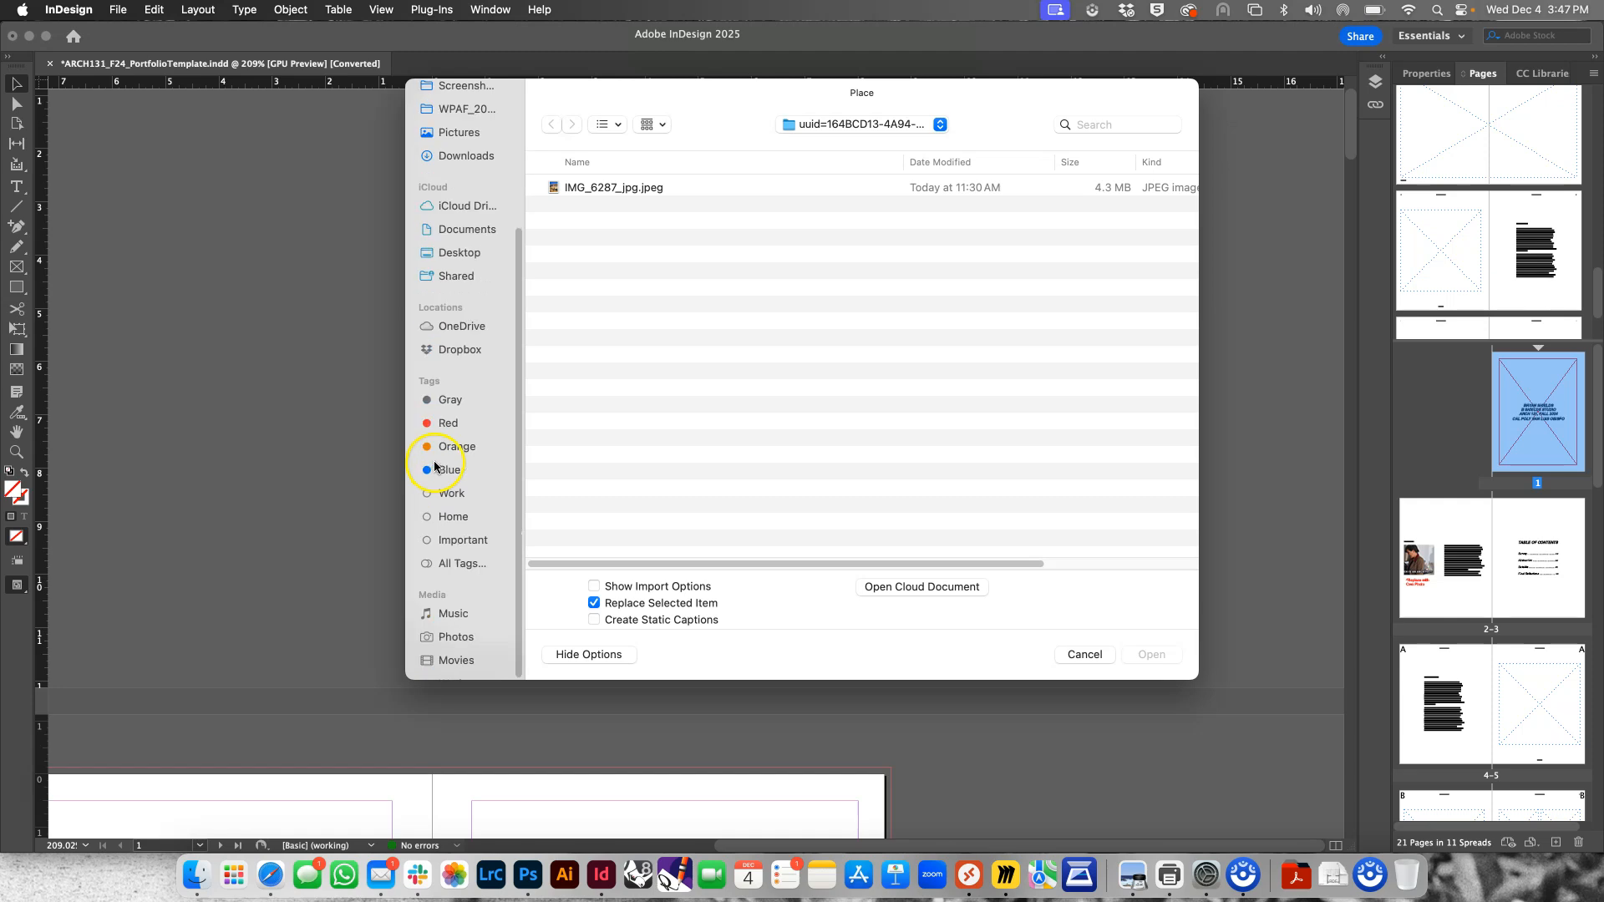
click(456, 638)
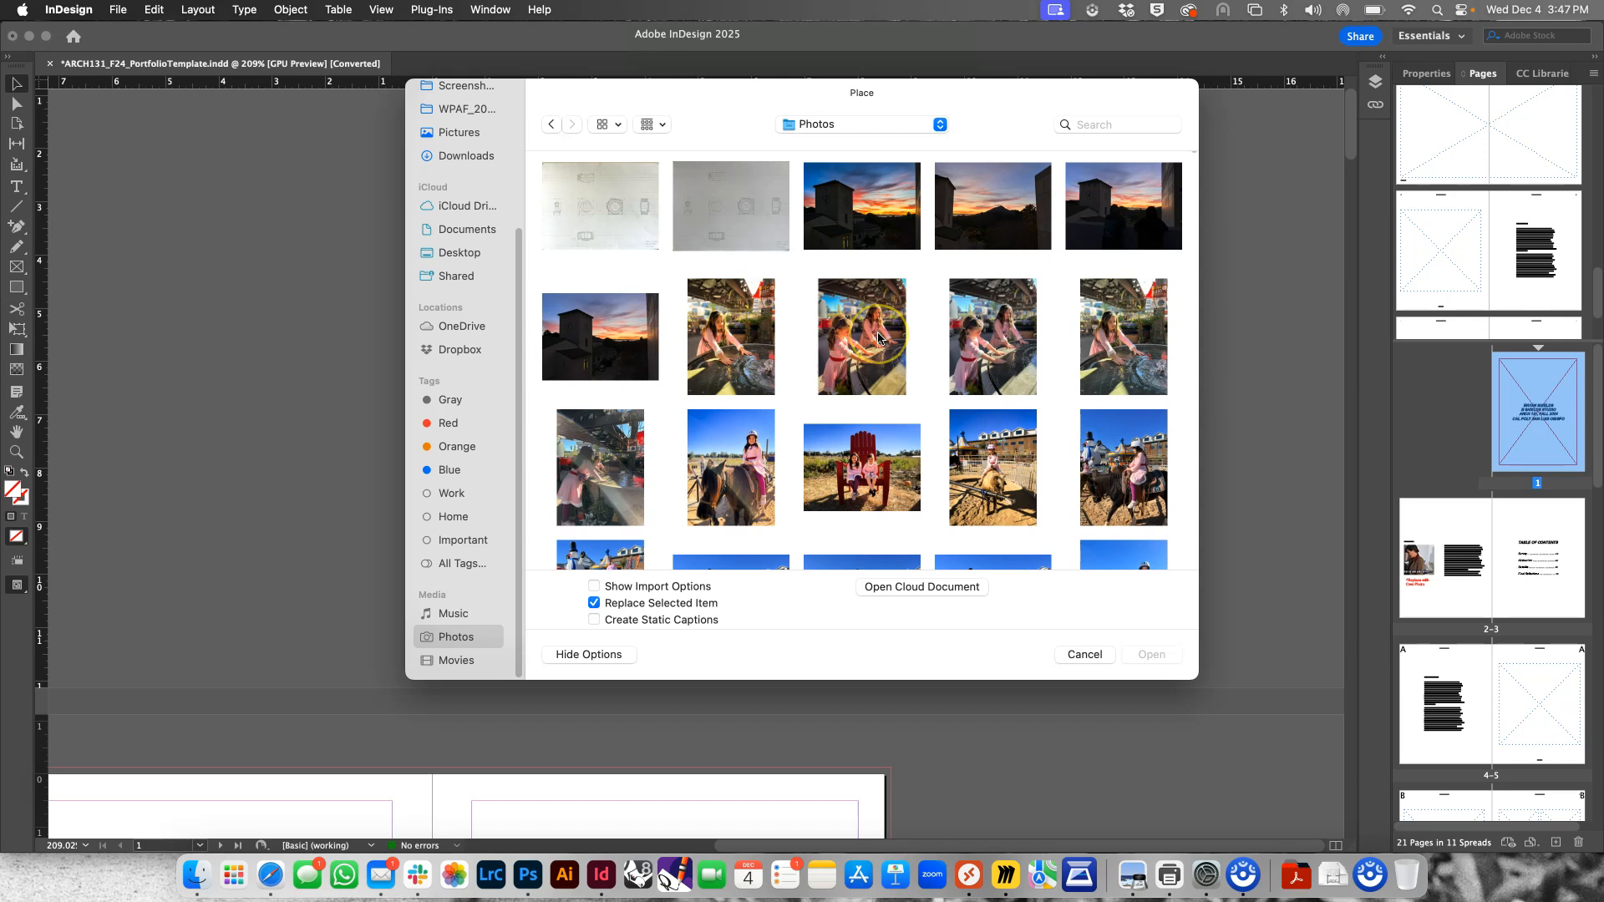
scroll(878, 336, down, 2)
scroll(861, 359, up, 2)
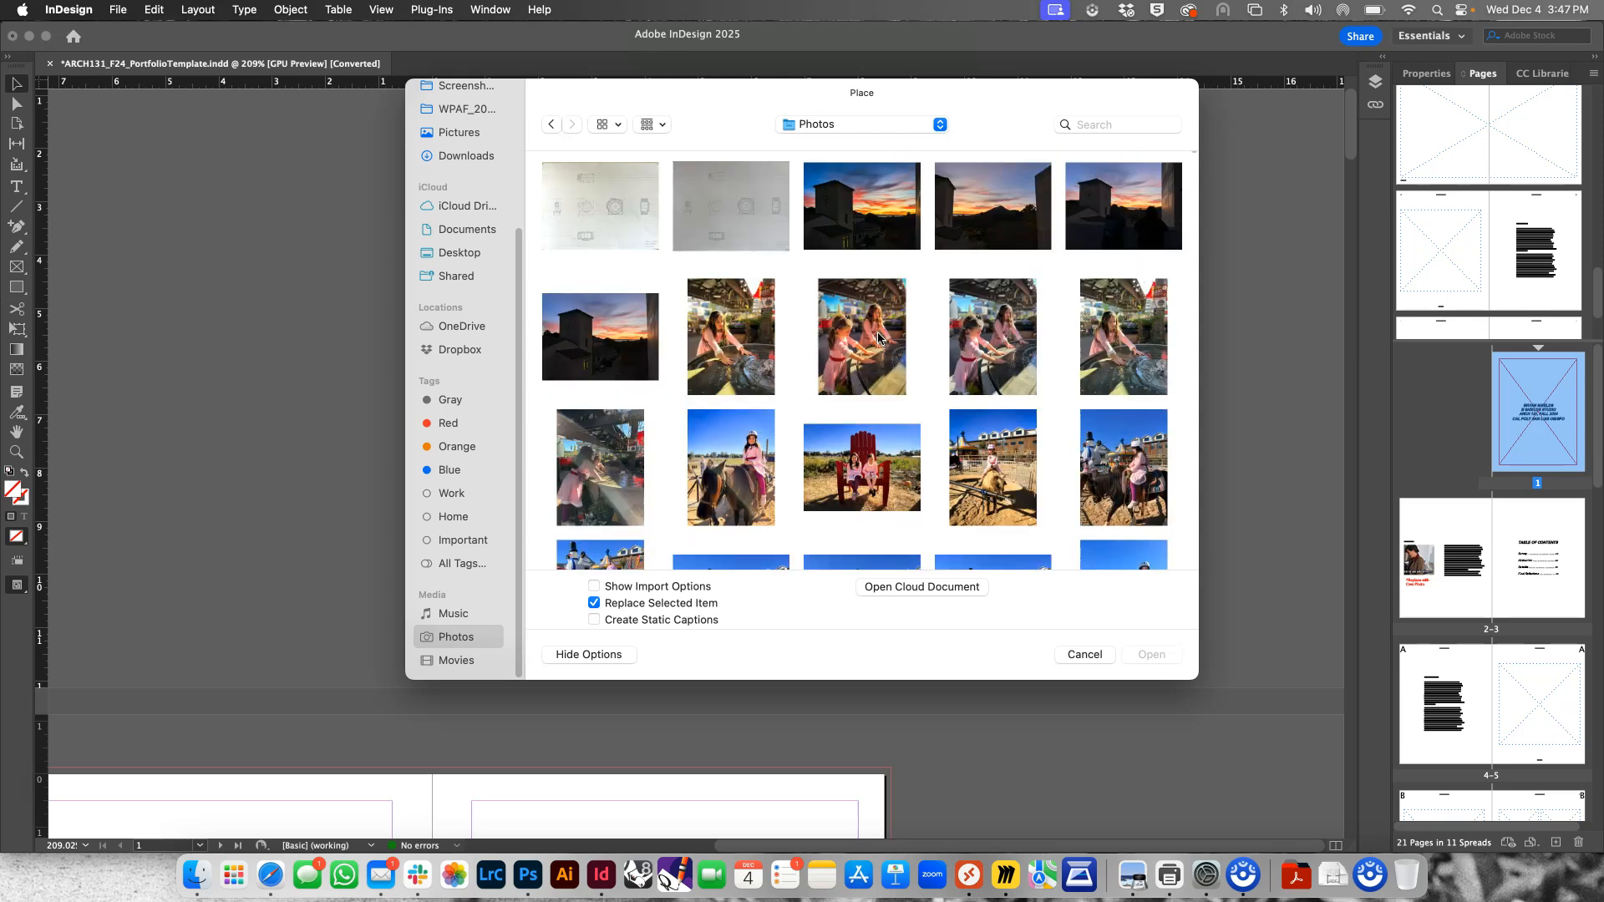
click(848, 380)
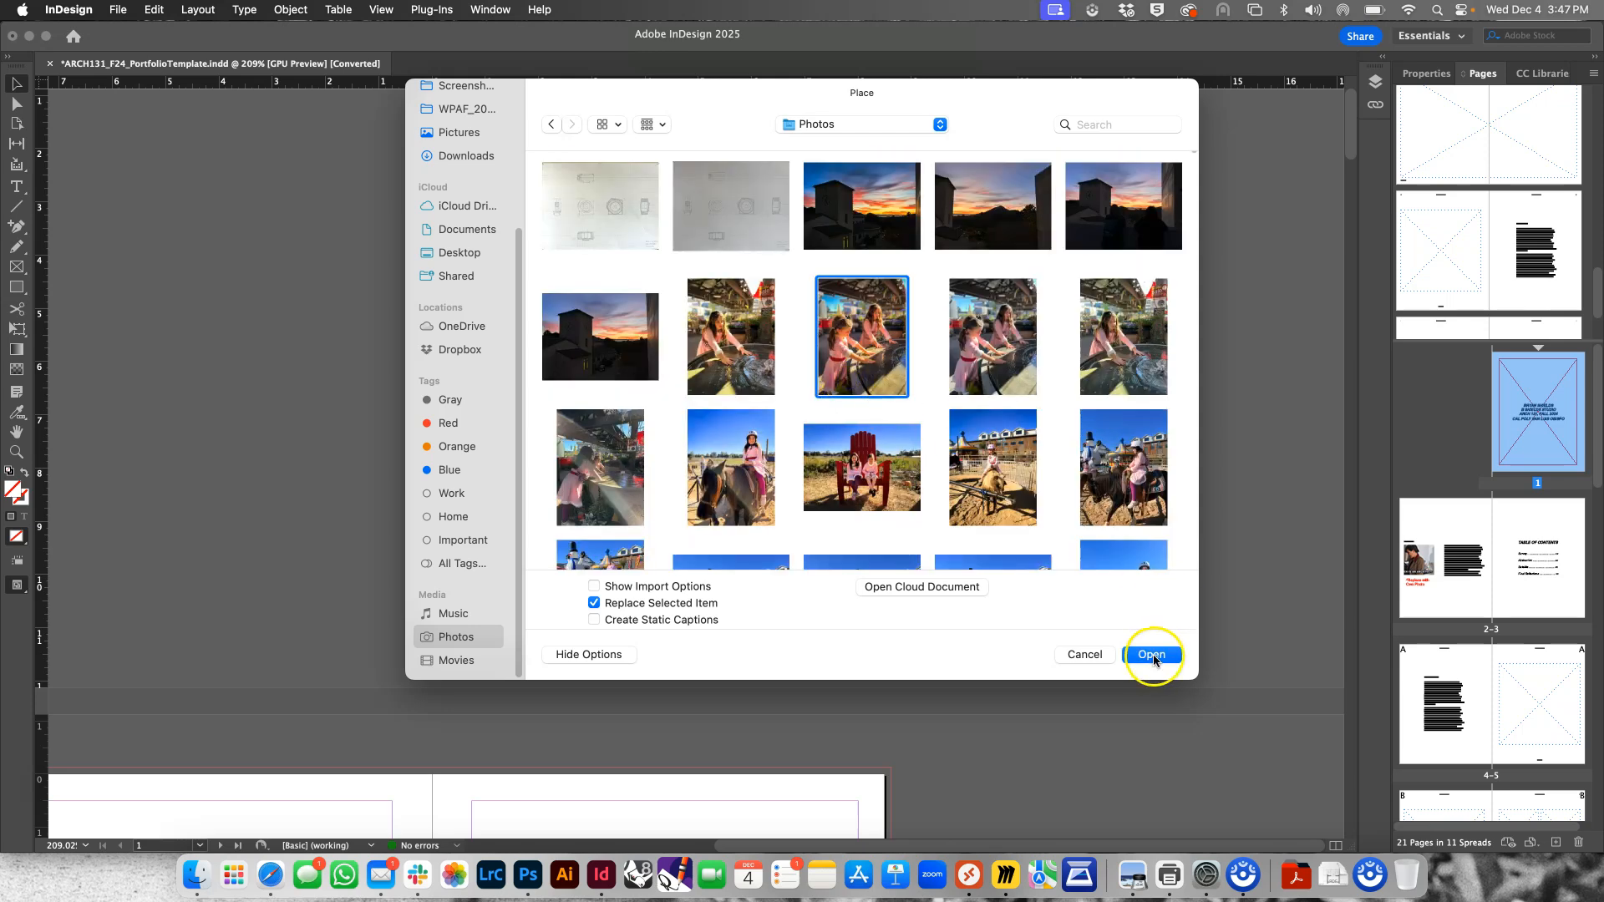
click(1153, 656)
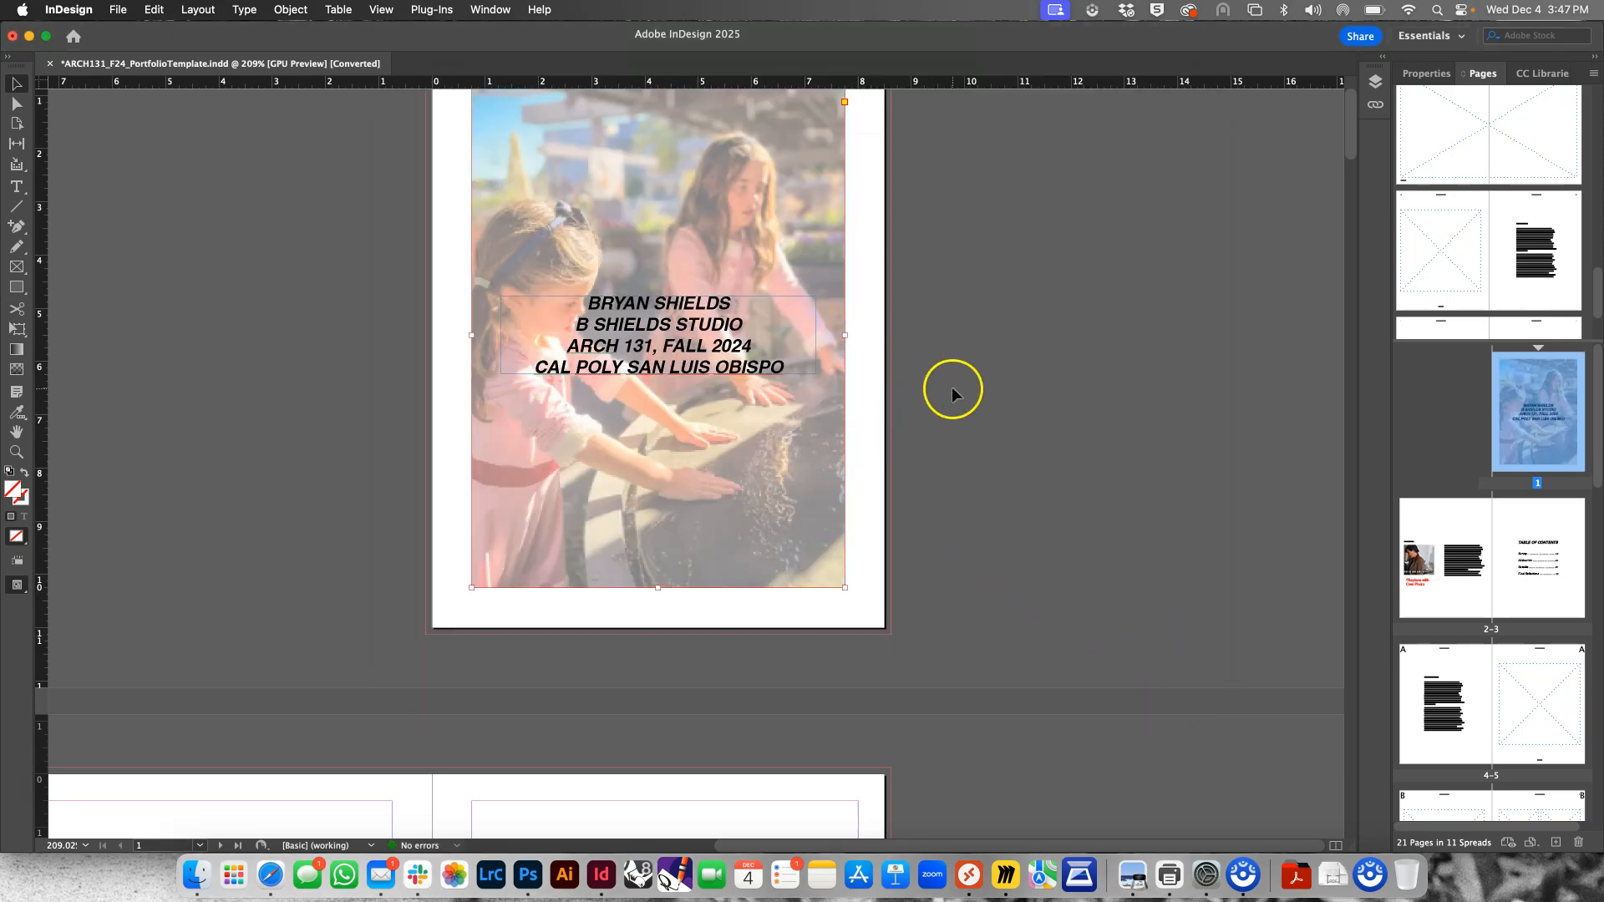
Apply Fill Frame Proportionally to the cover photo
scroll(911, 343, up, 1)
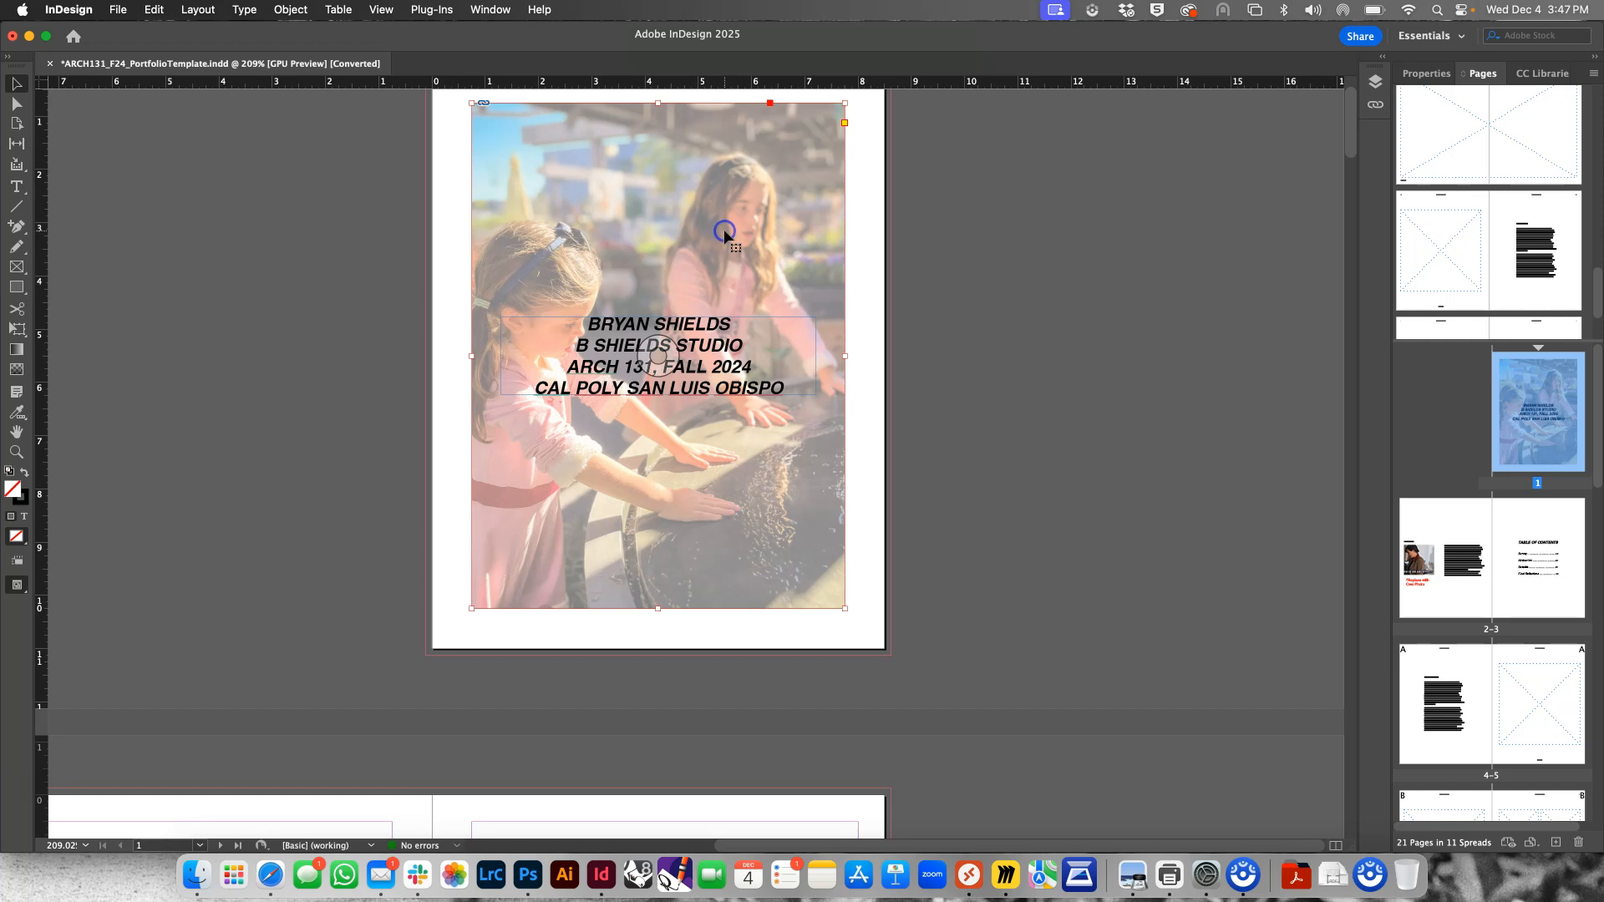
right_click(723, 233)
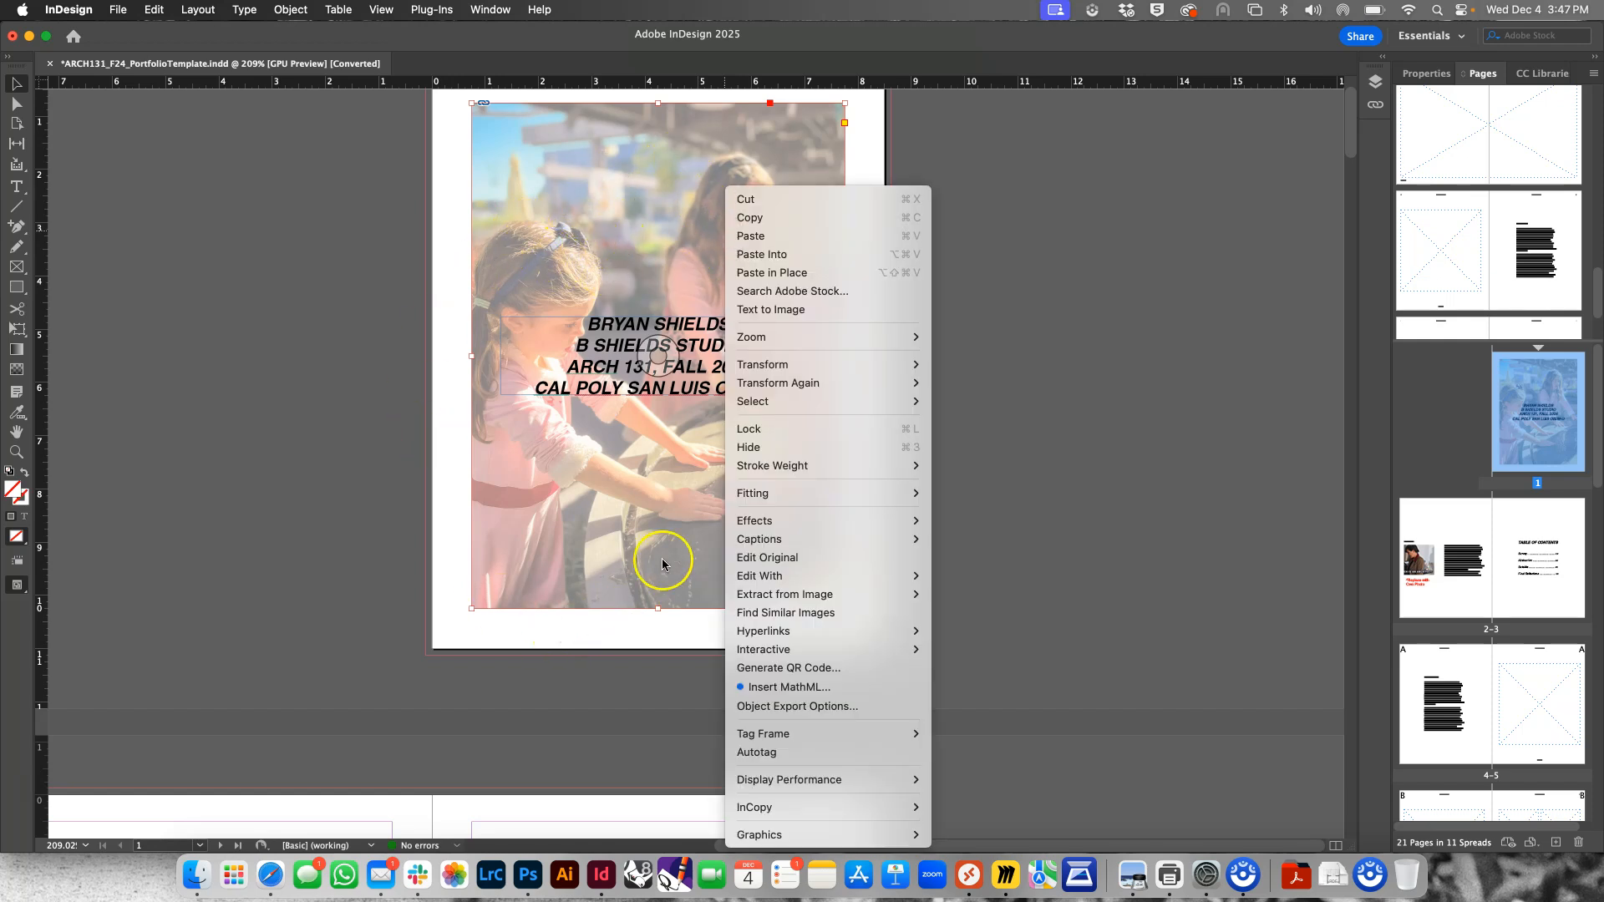
mouse_move(751, 499)
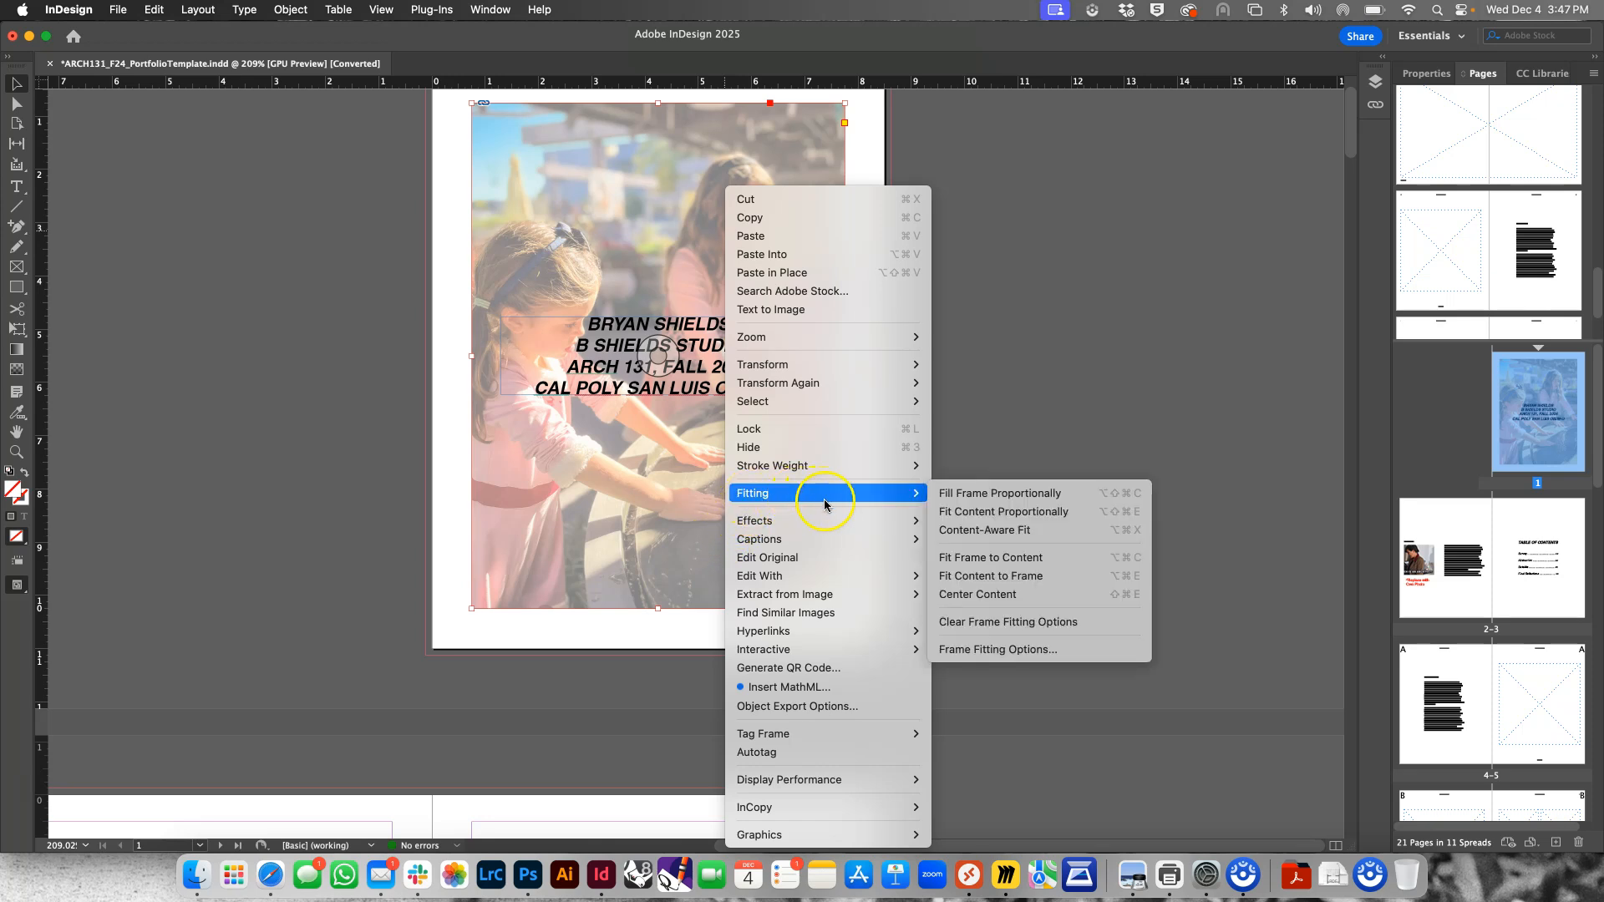
click(966, 493)
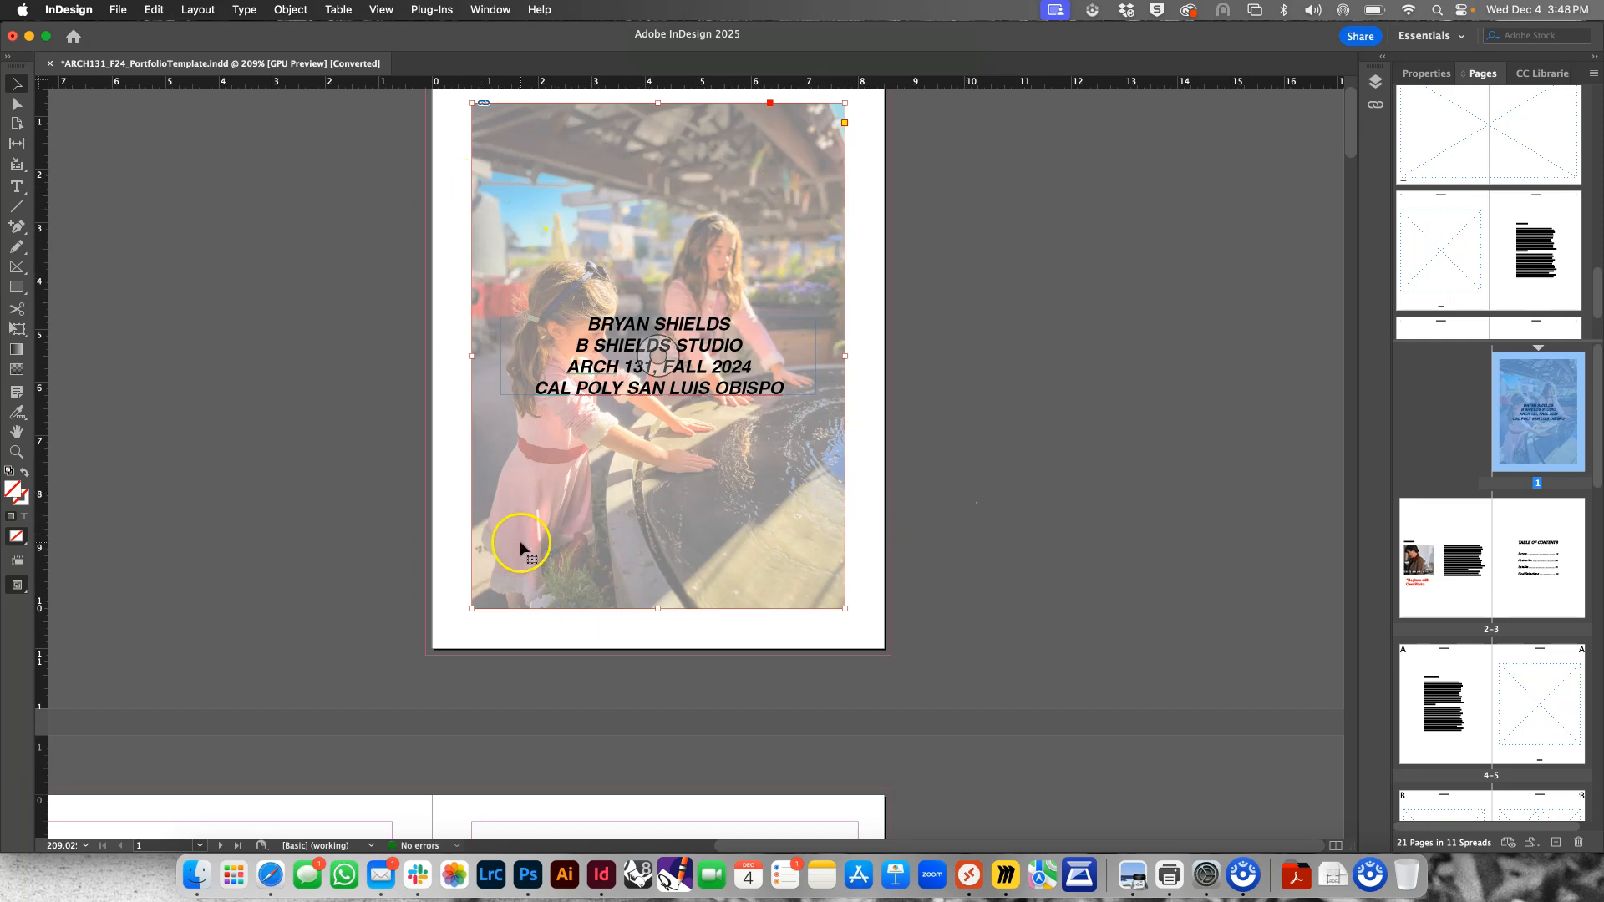
Apply Fit Content Proportionally to the cover photo
right_click(600, 222)
mouse_move(665, 492)
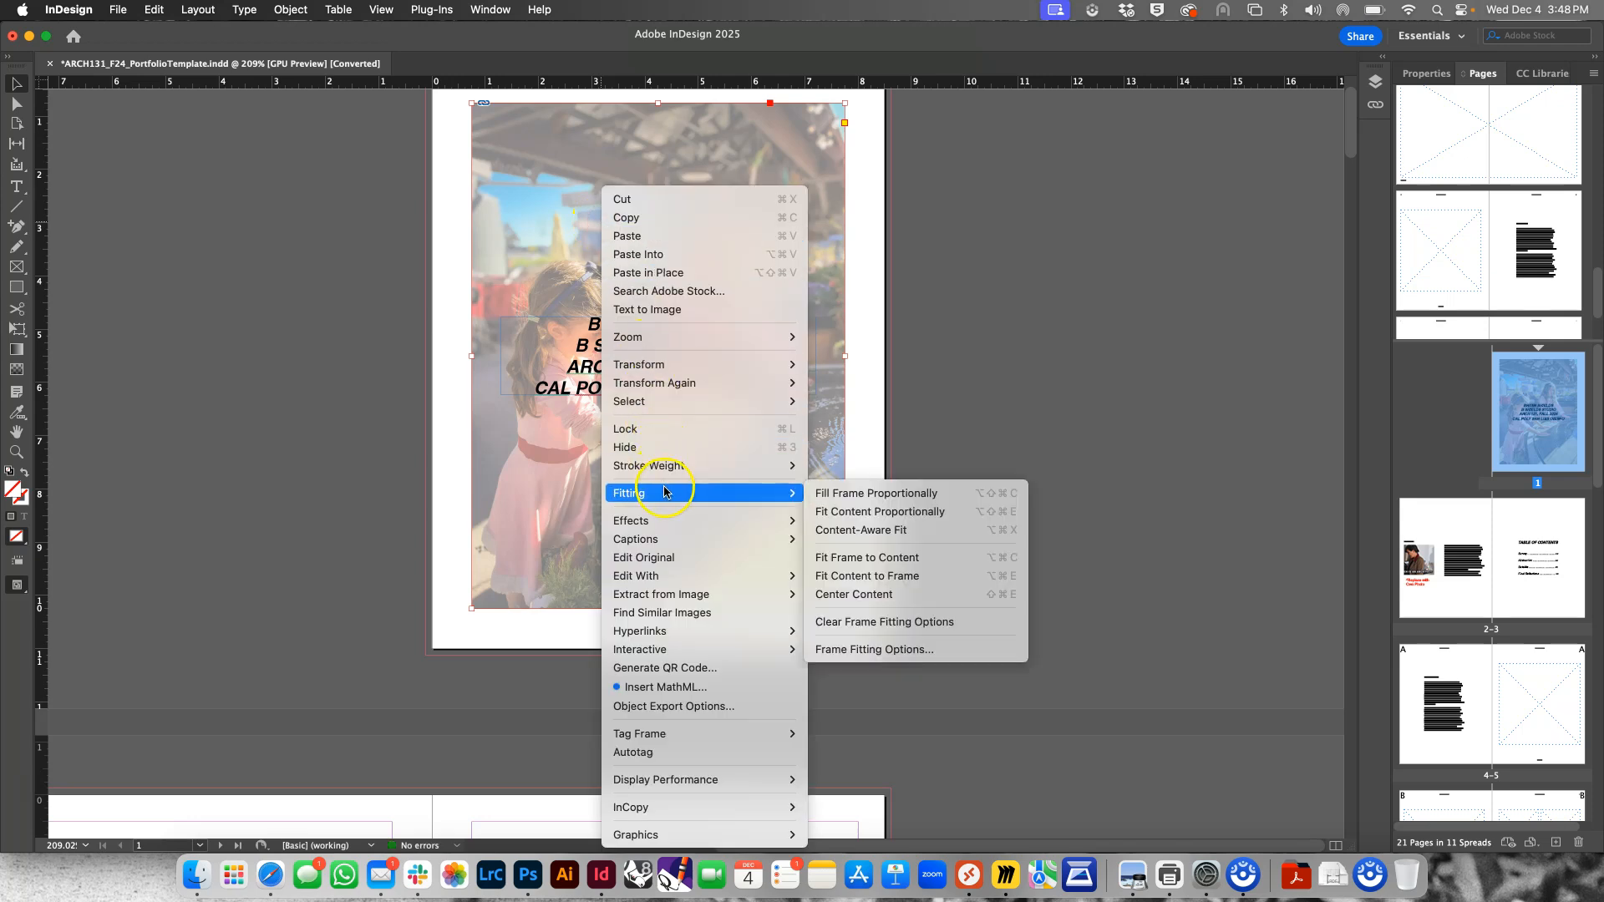
click(861, 512)
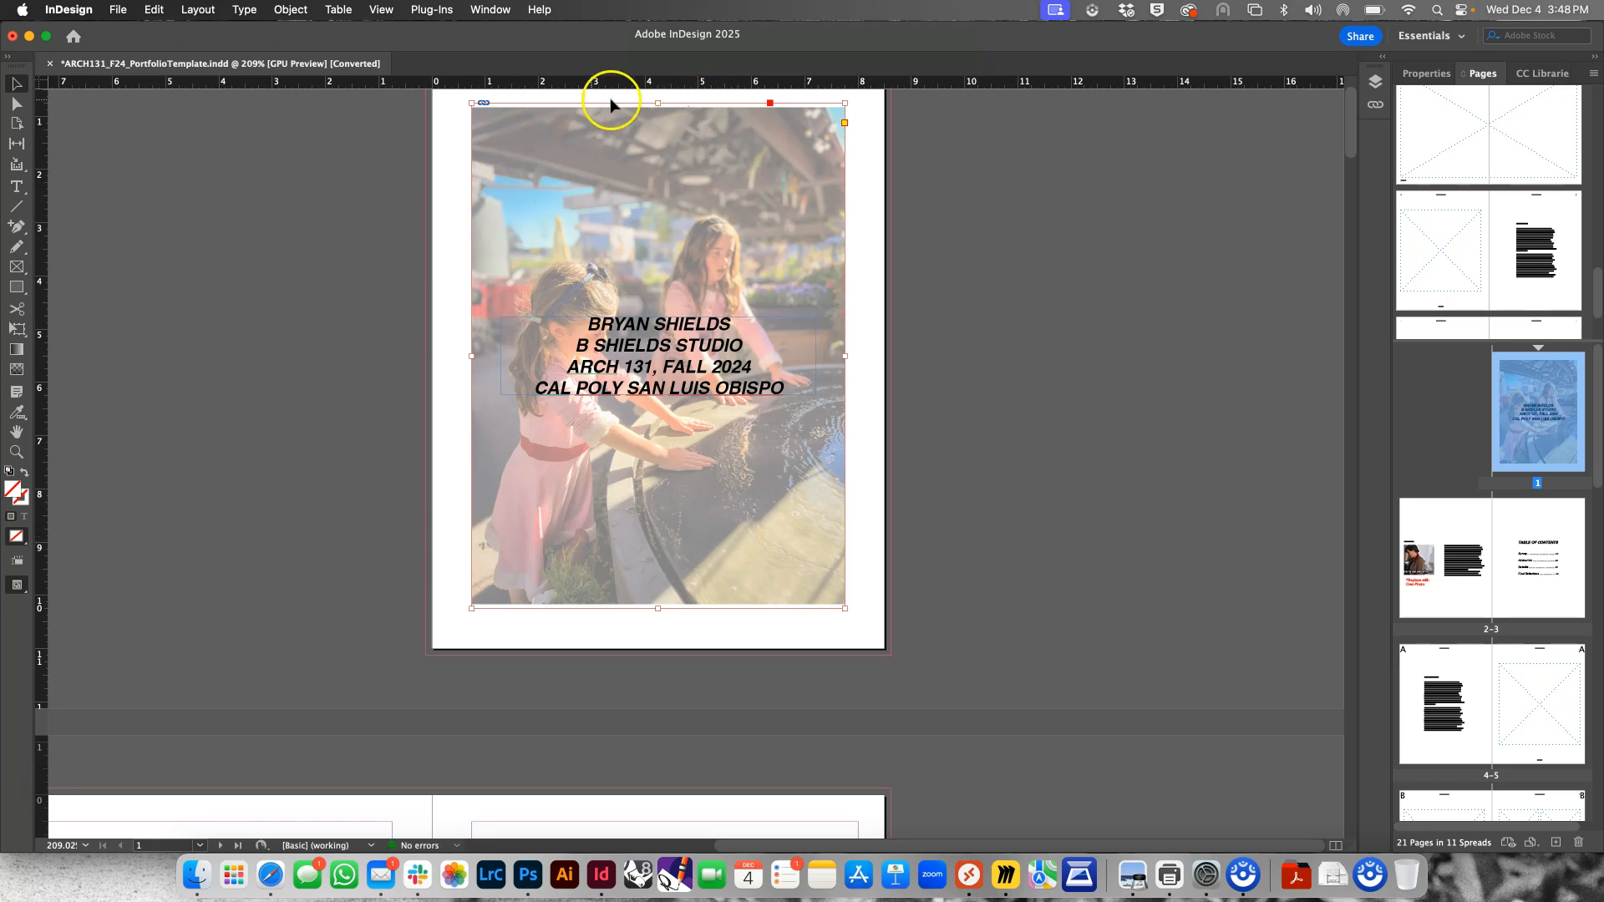
Refit the cover photo so that it covers its entire frame, and deselect it
right_click(792, 258)
mouse_move(860, 494)
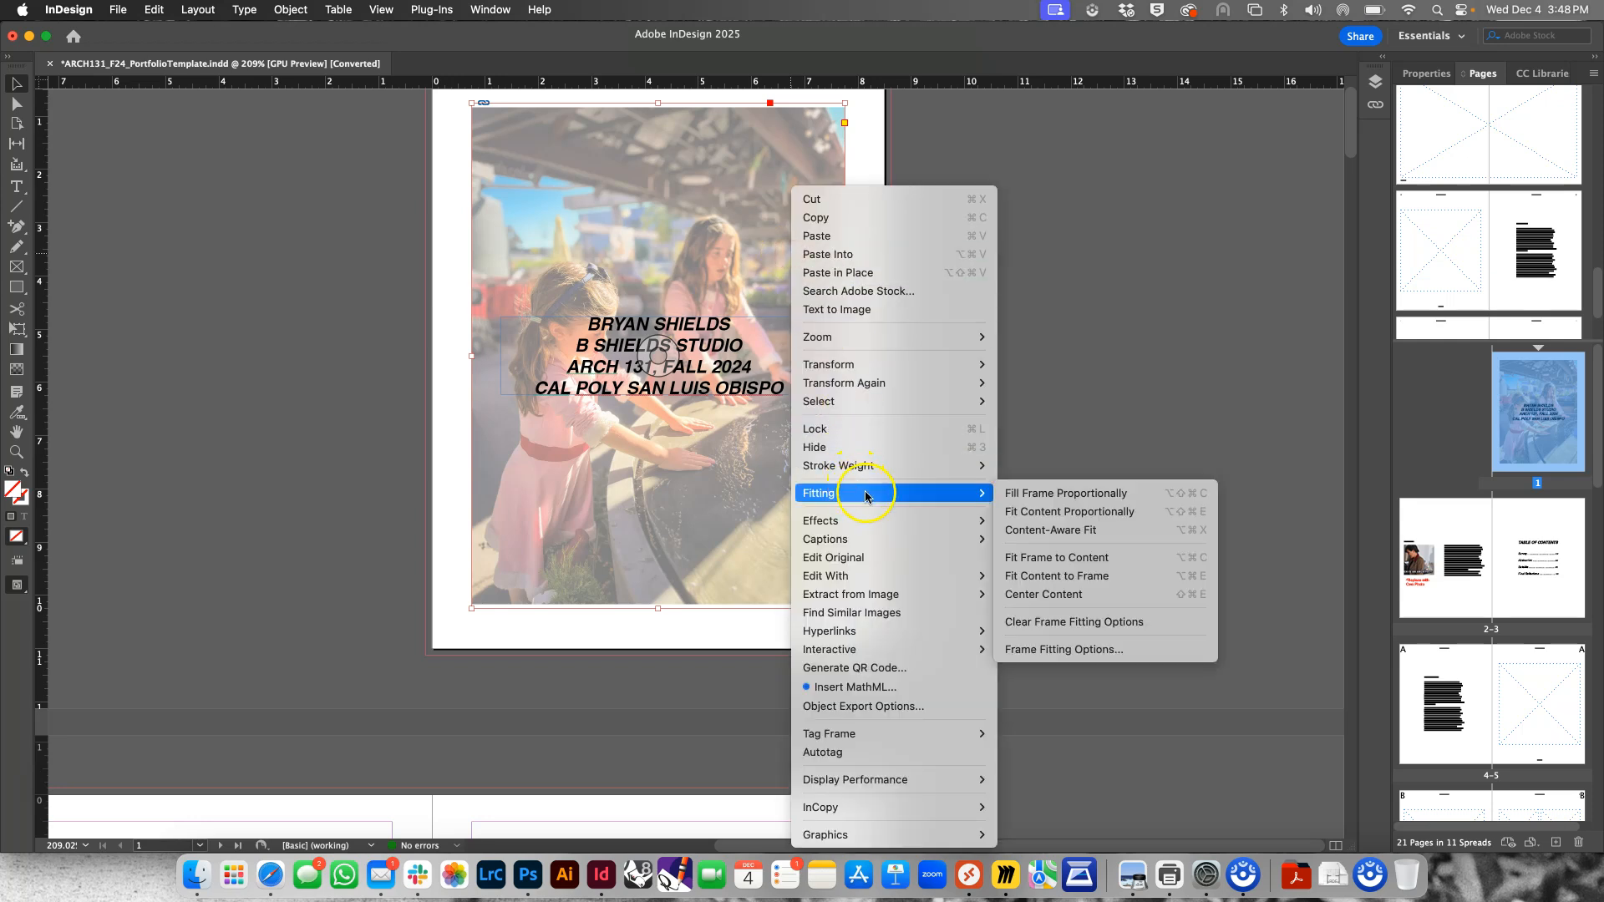
click(1050, 564)
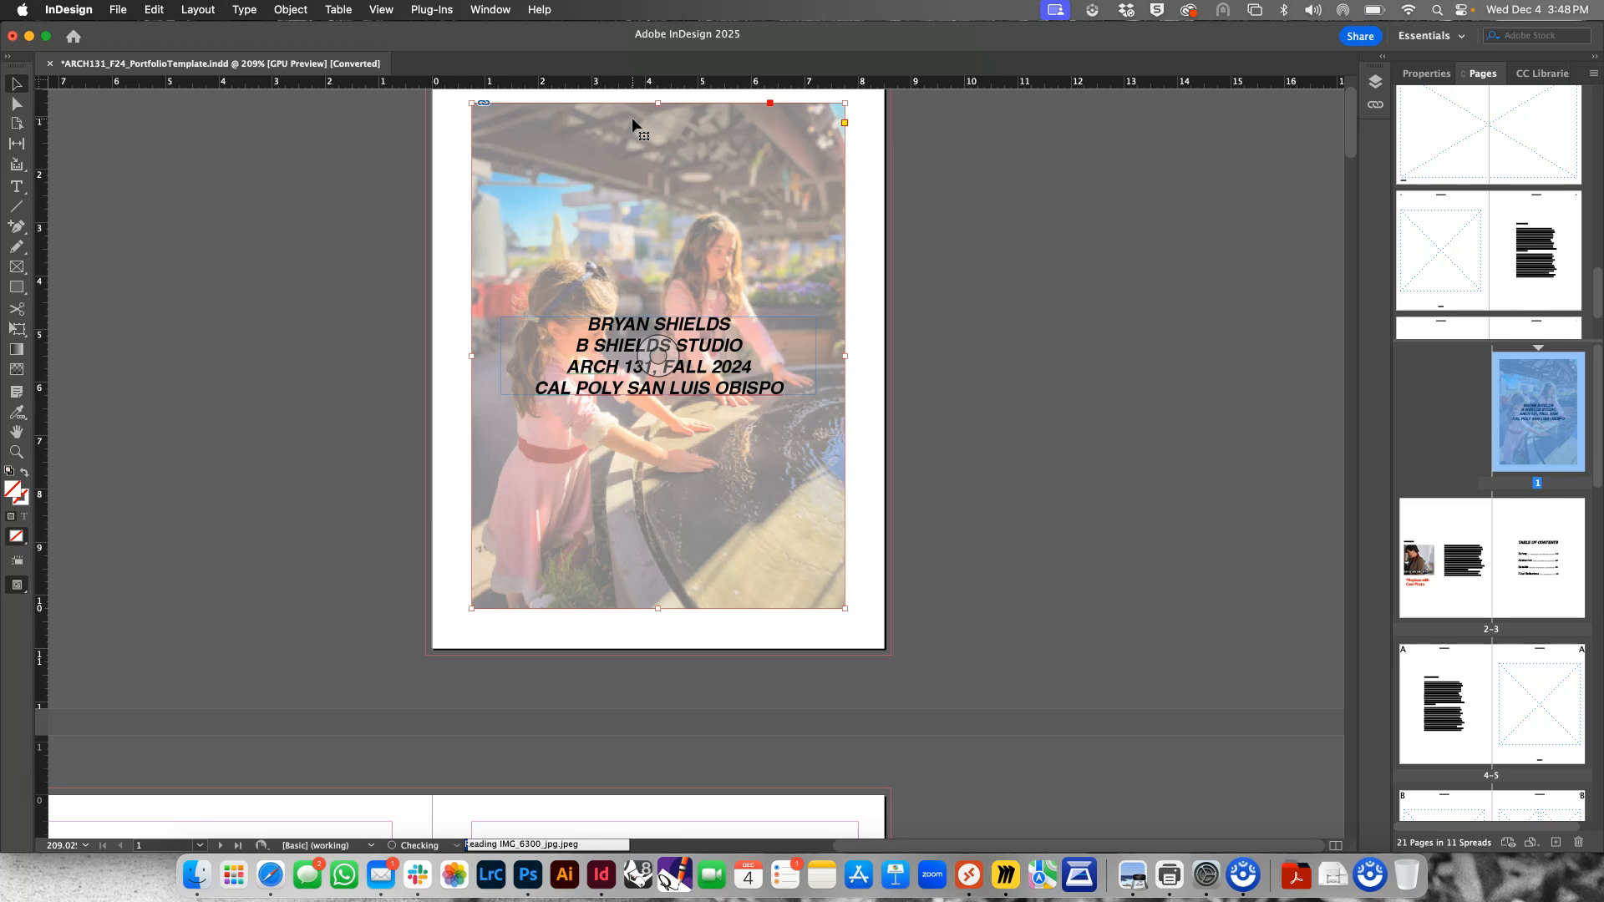
click(926, 238)
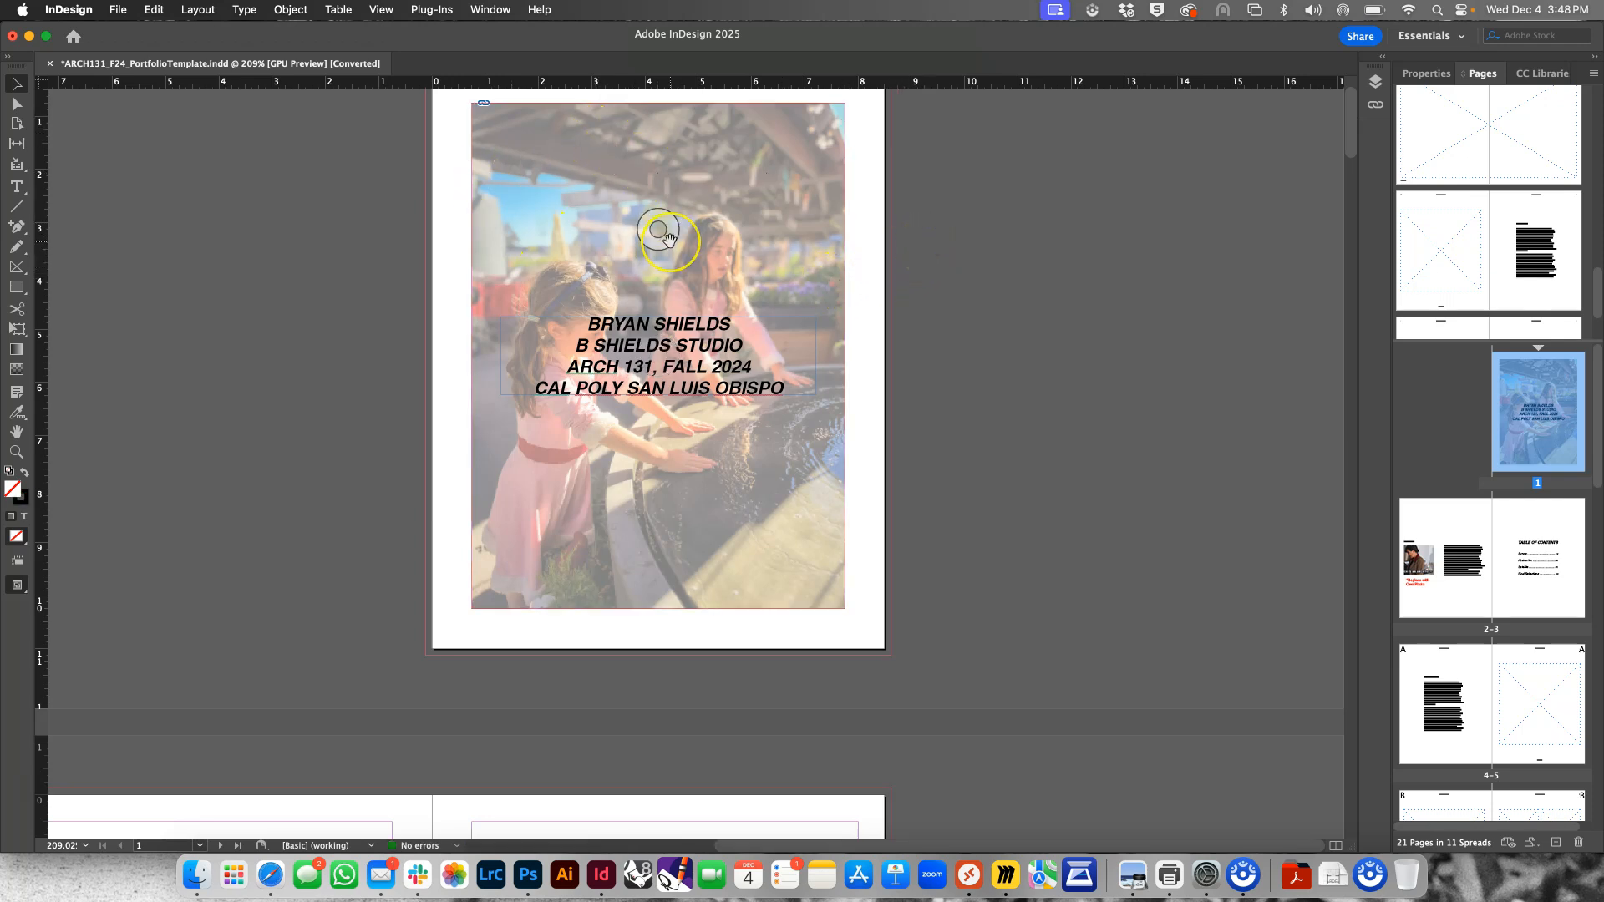
Delete the red "^Replace with Own Photo" note below the About Me image on page 2
scroll(666, 268, down, 8)
scroll(670, 276, down, 1)
click(676, 301)
drag(988, 442, 1204, 355)
click(332, 570)
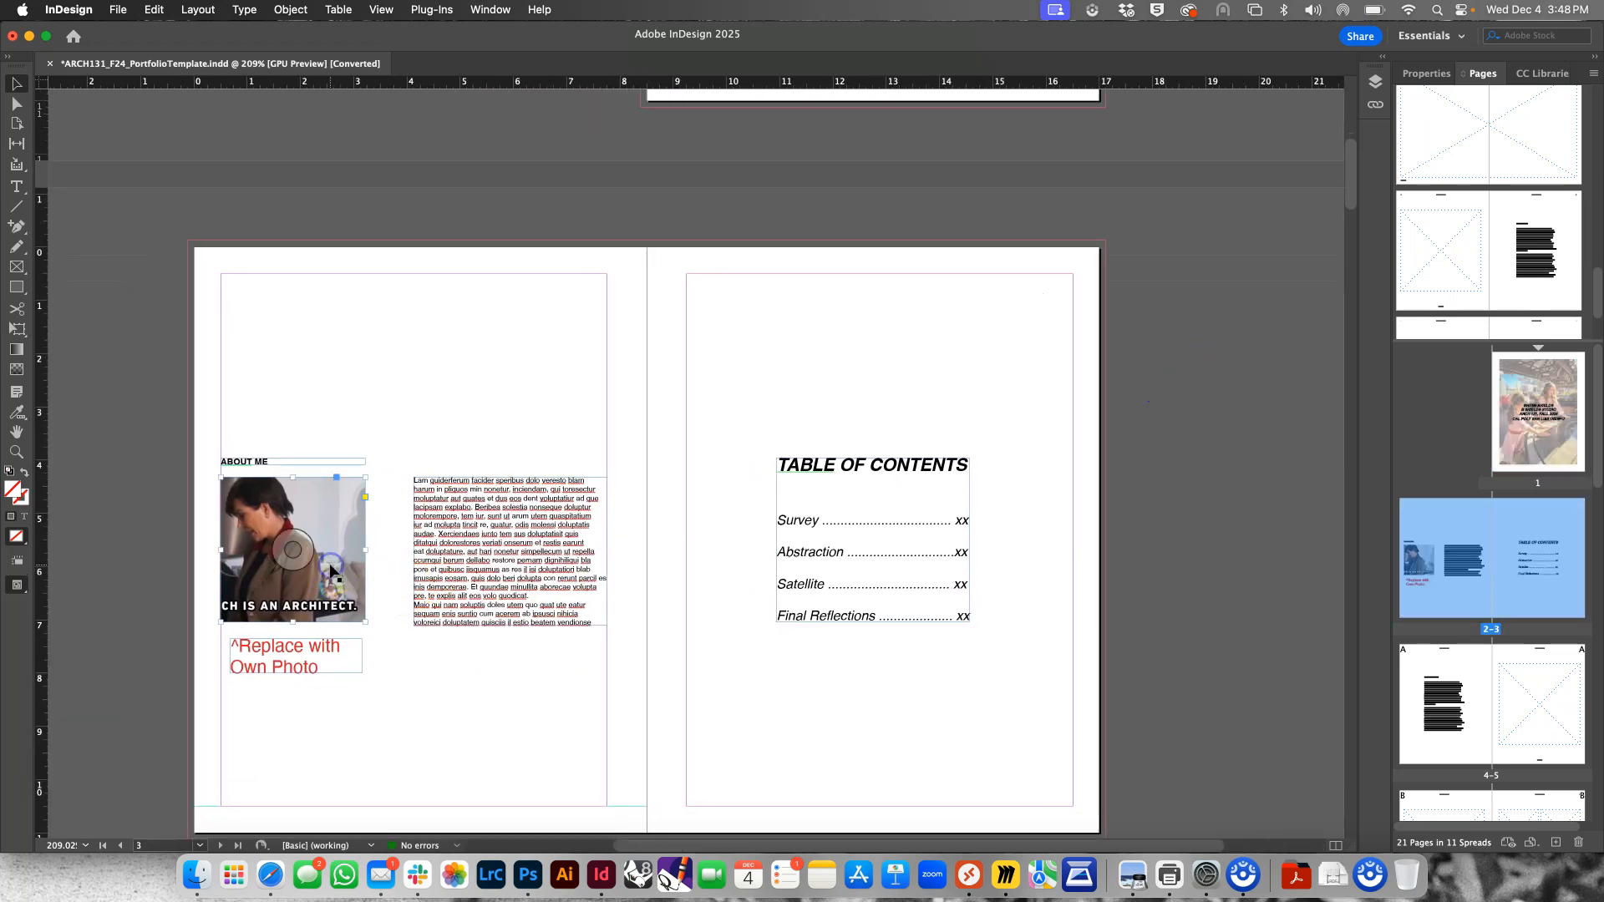
click(321, 650)
key(BackSpace)
Replace the About Me placeholder image with the photo of the girl riding a pony from the Photos library
click(340, 583)
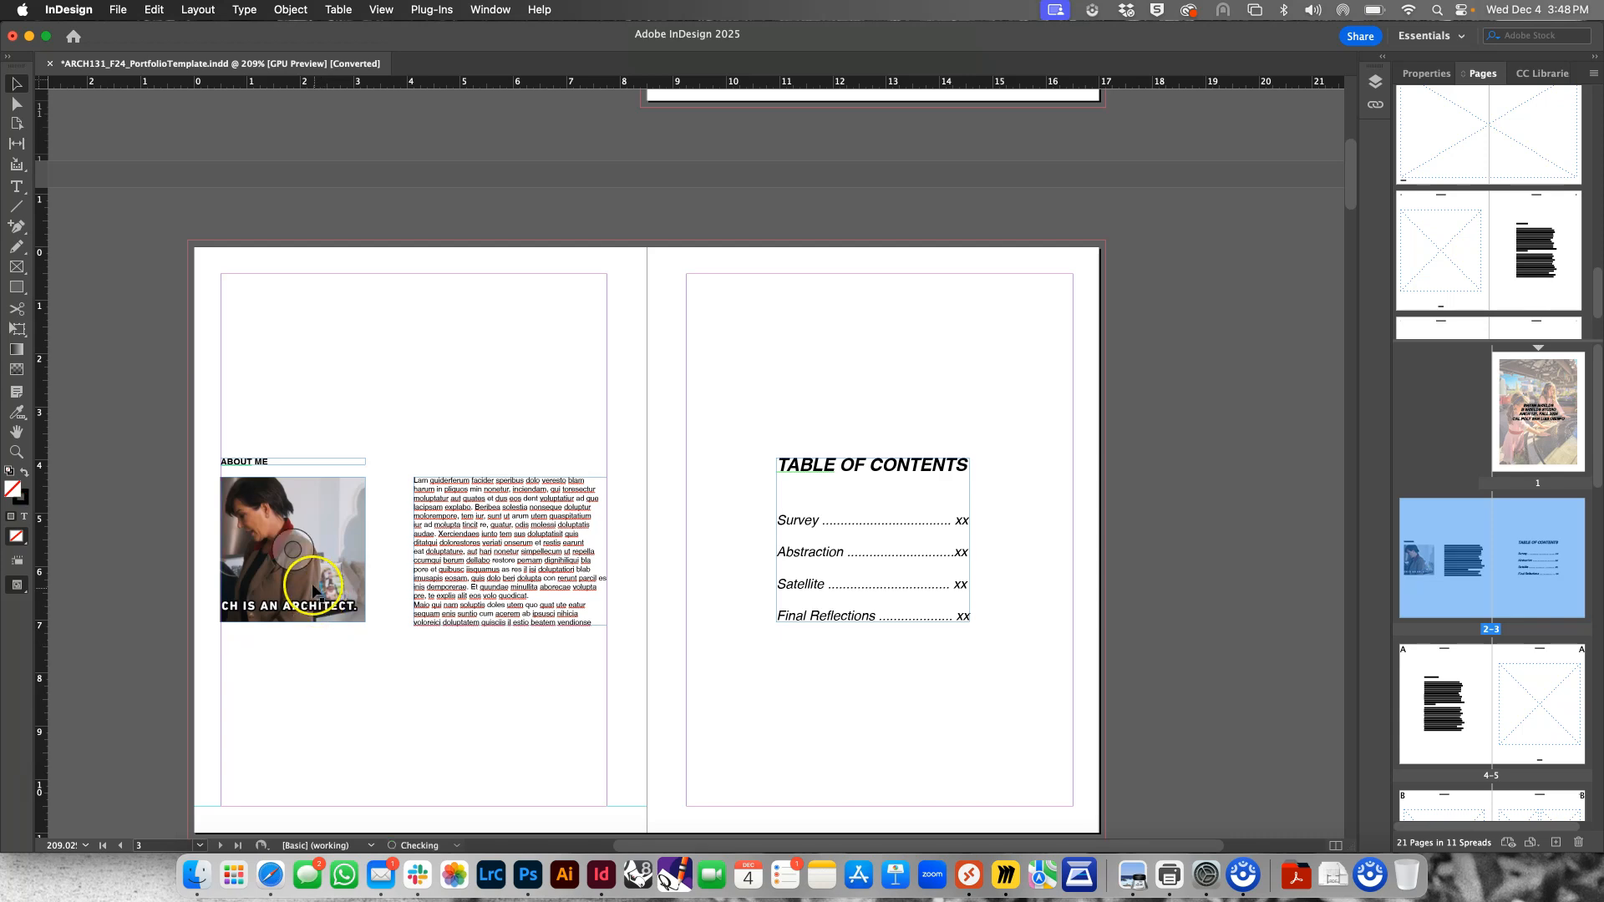
click(118, 9)
click(158, 254)
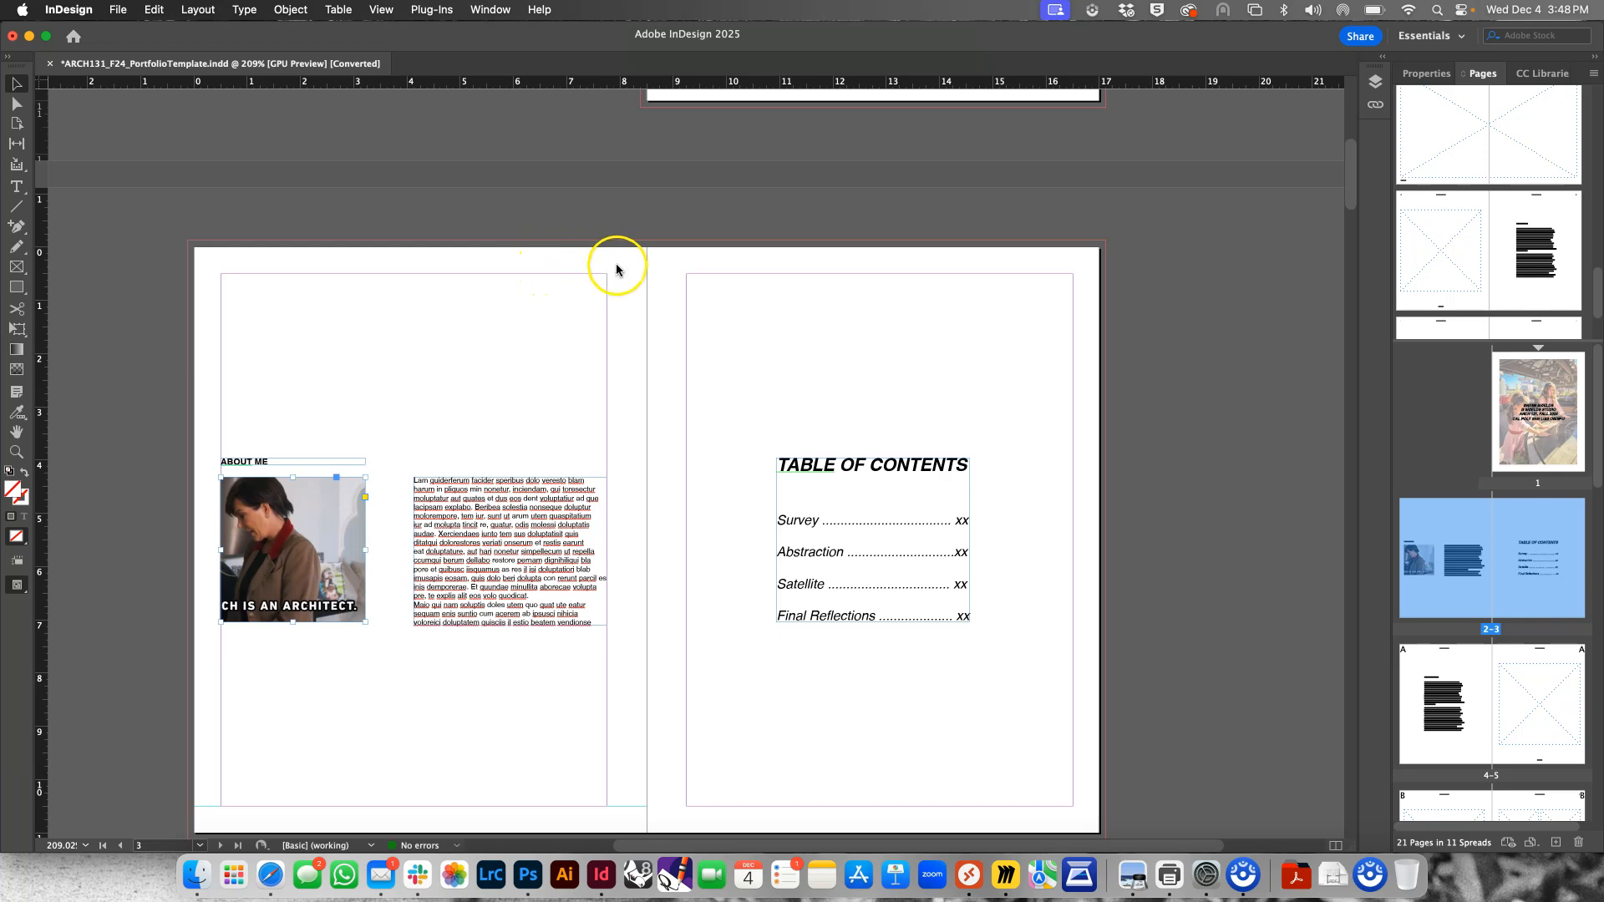
scroll(451, 586, down, 5)
click(456, 638)
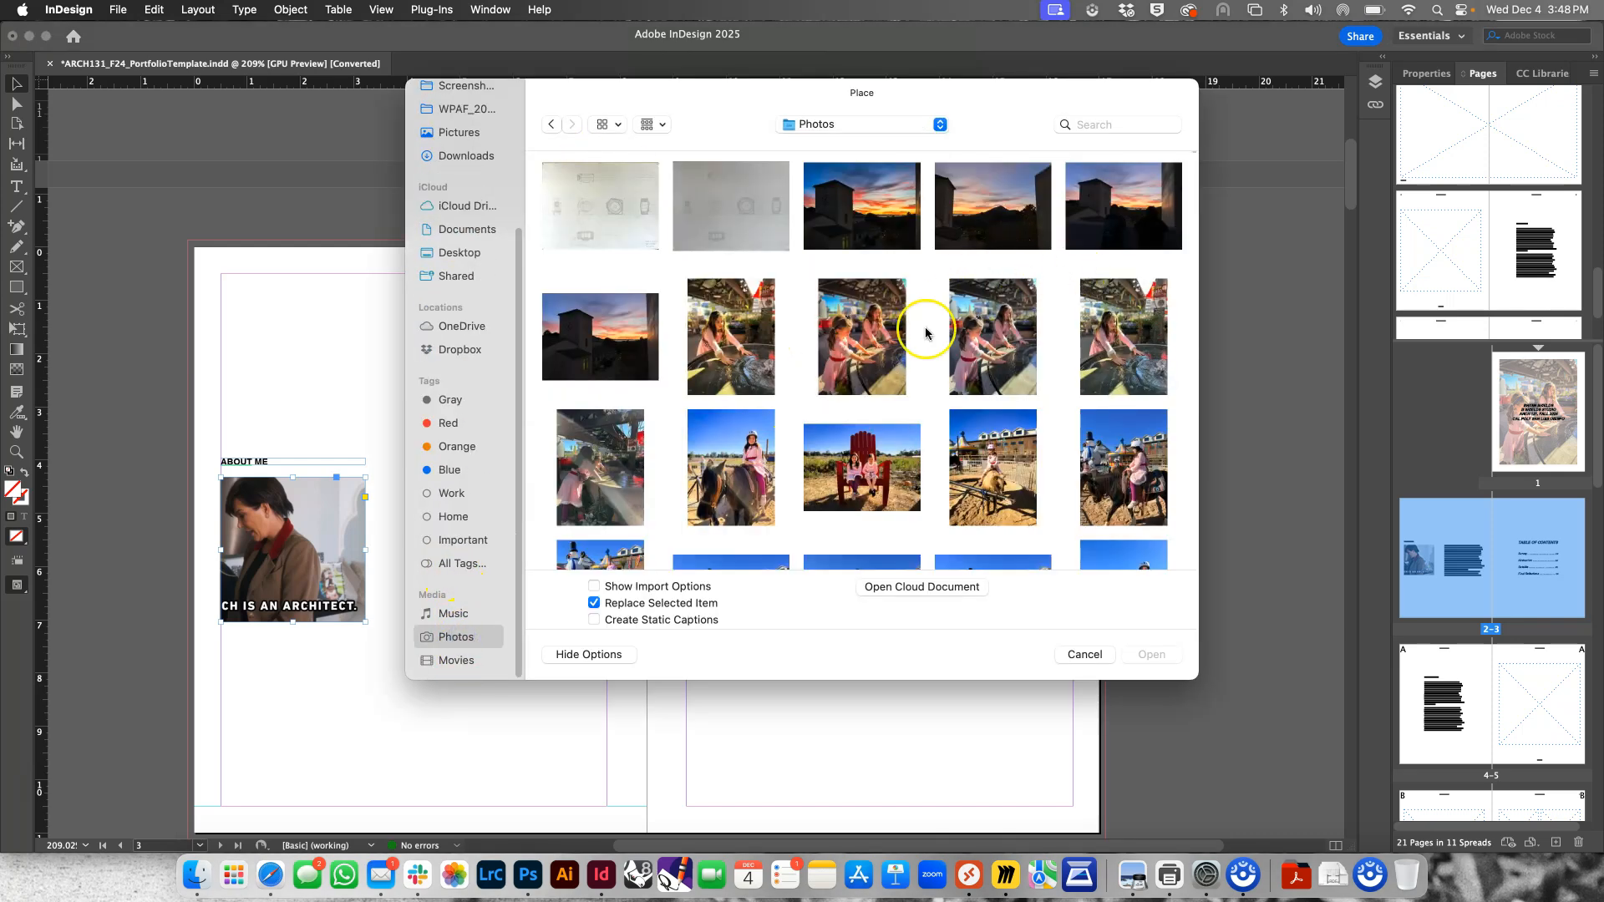
scroll(872, 394, down, 5)
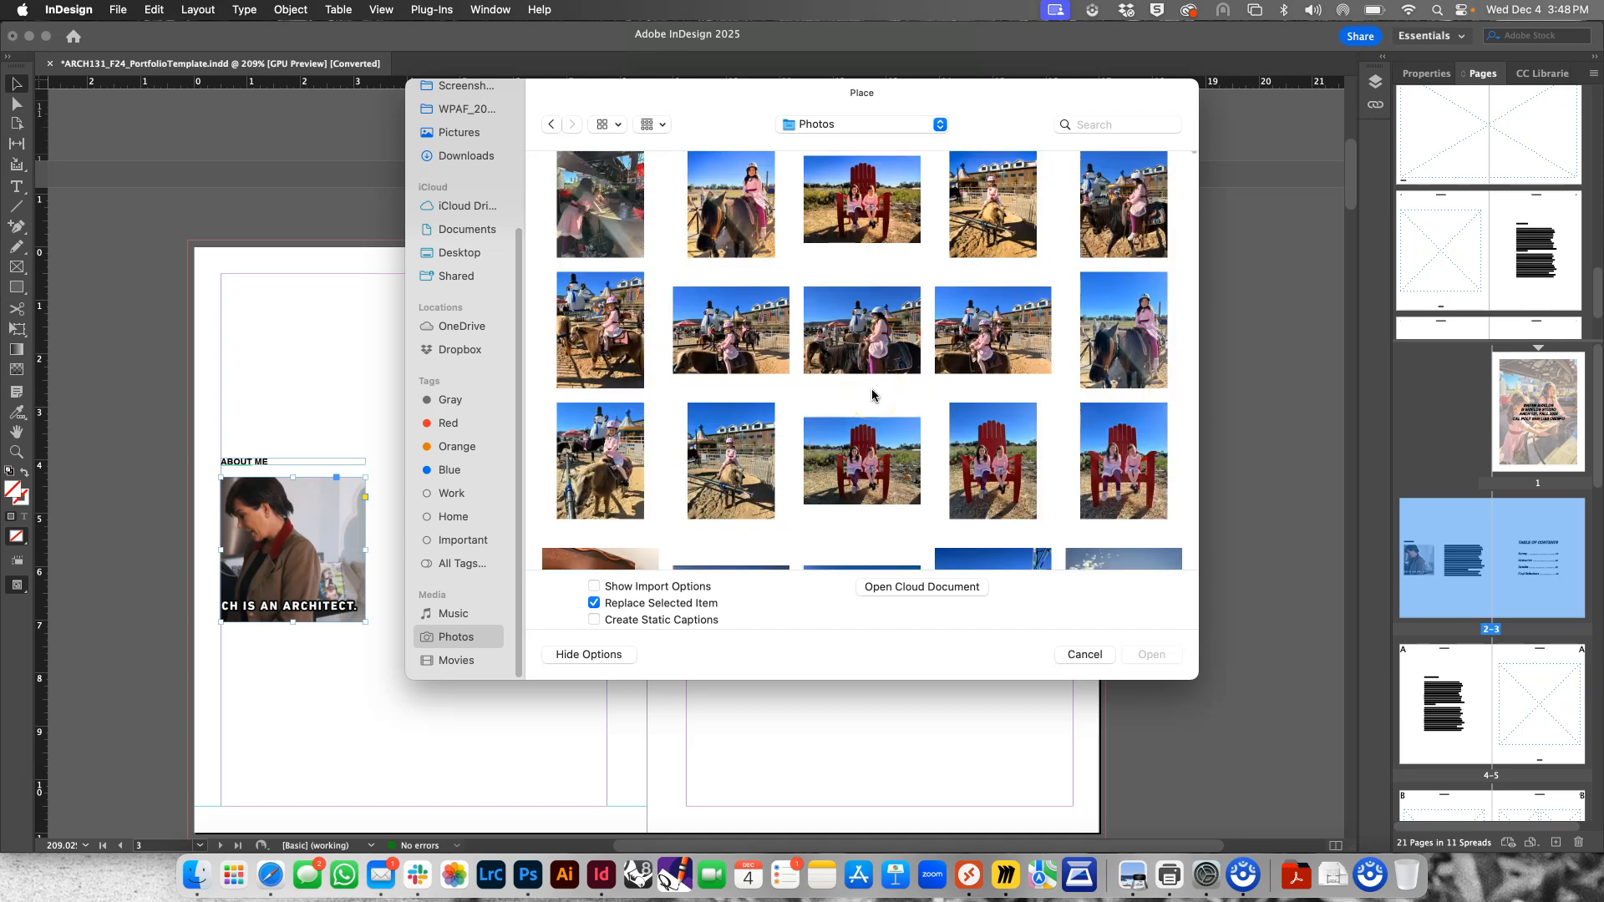
scroll(872, 394, up, 1)
click(1011, 196)
click(1162, 650)
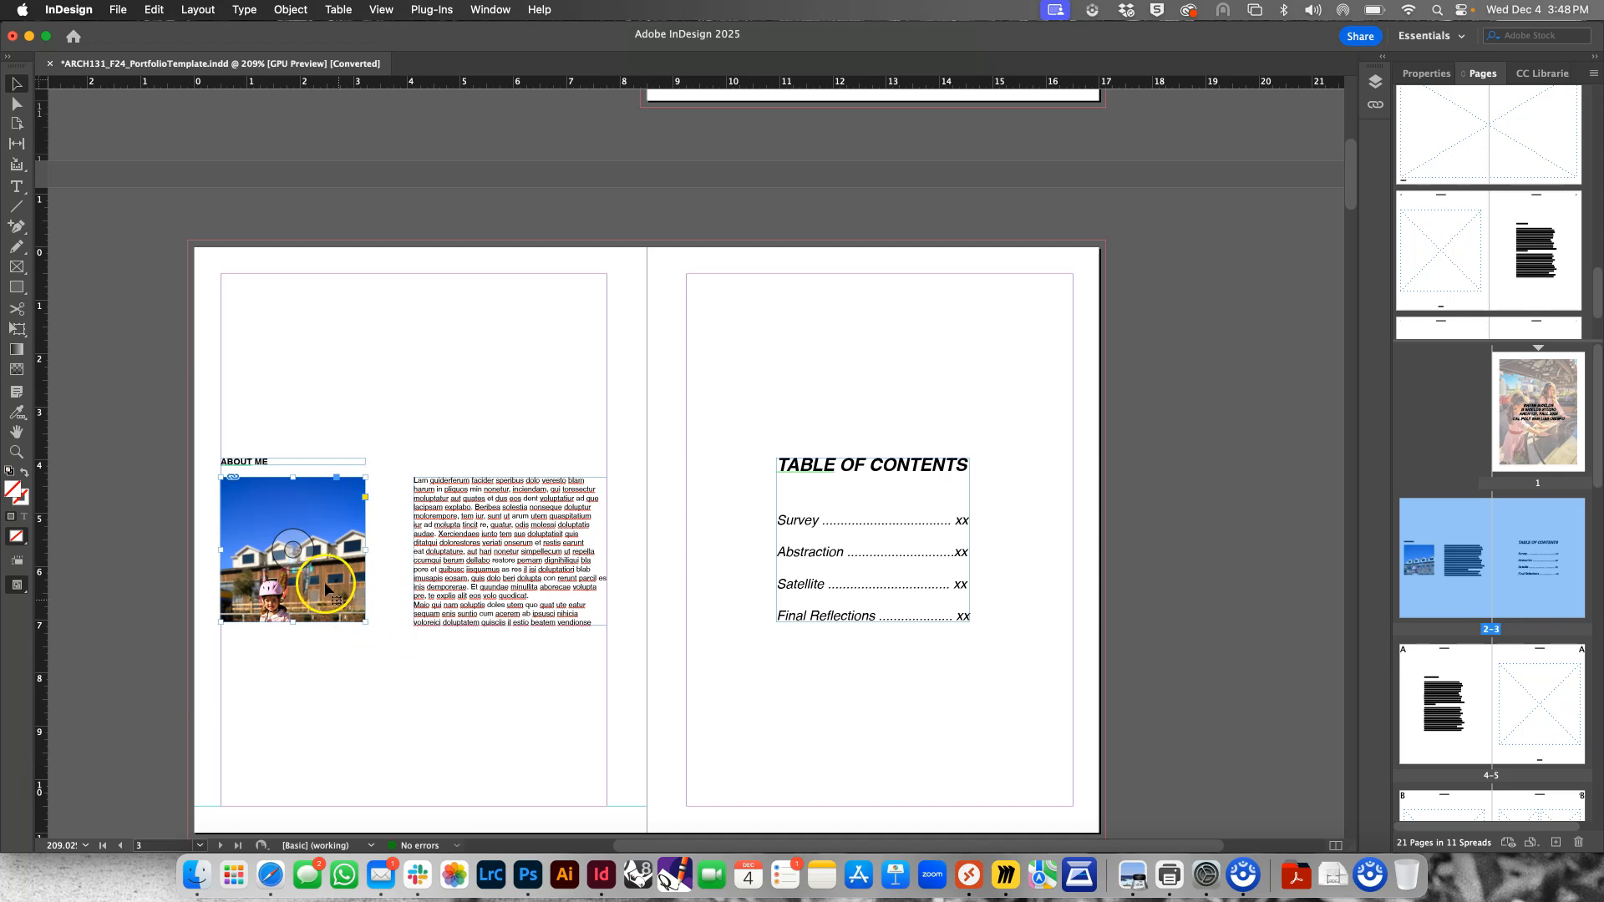
Fit the About Me photo proportionally so that it fills its frame
right_click(332, 568)
mouse_move(359, 493)
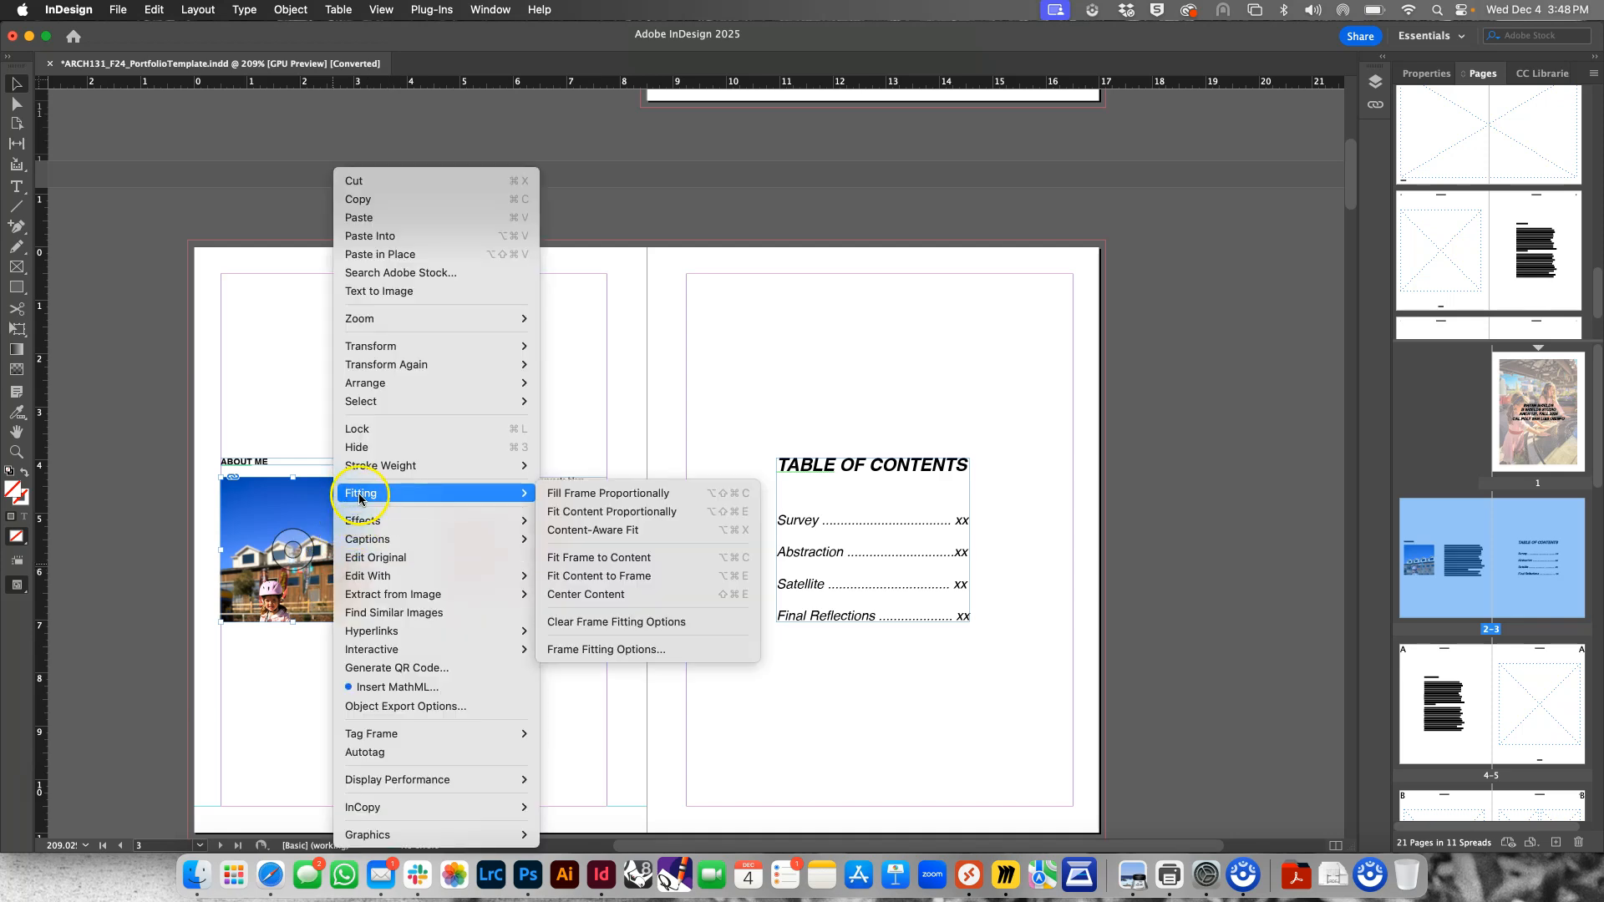
click(585, 510)
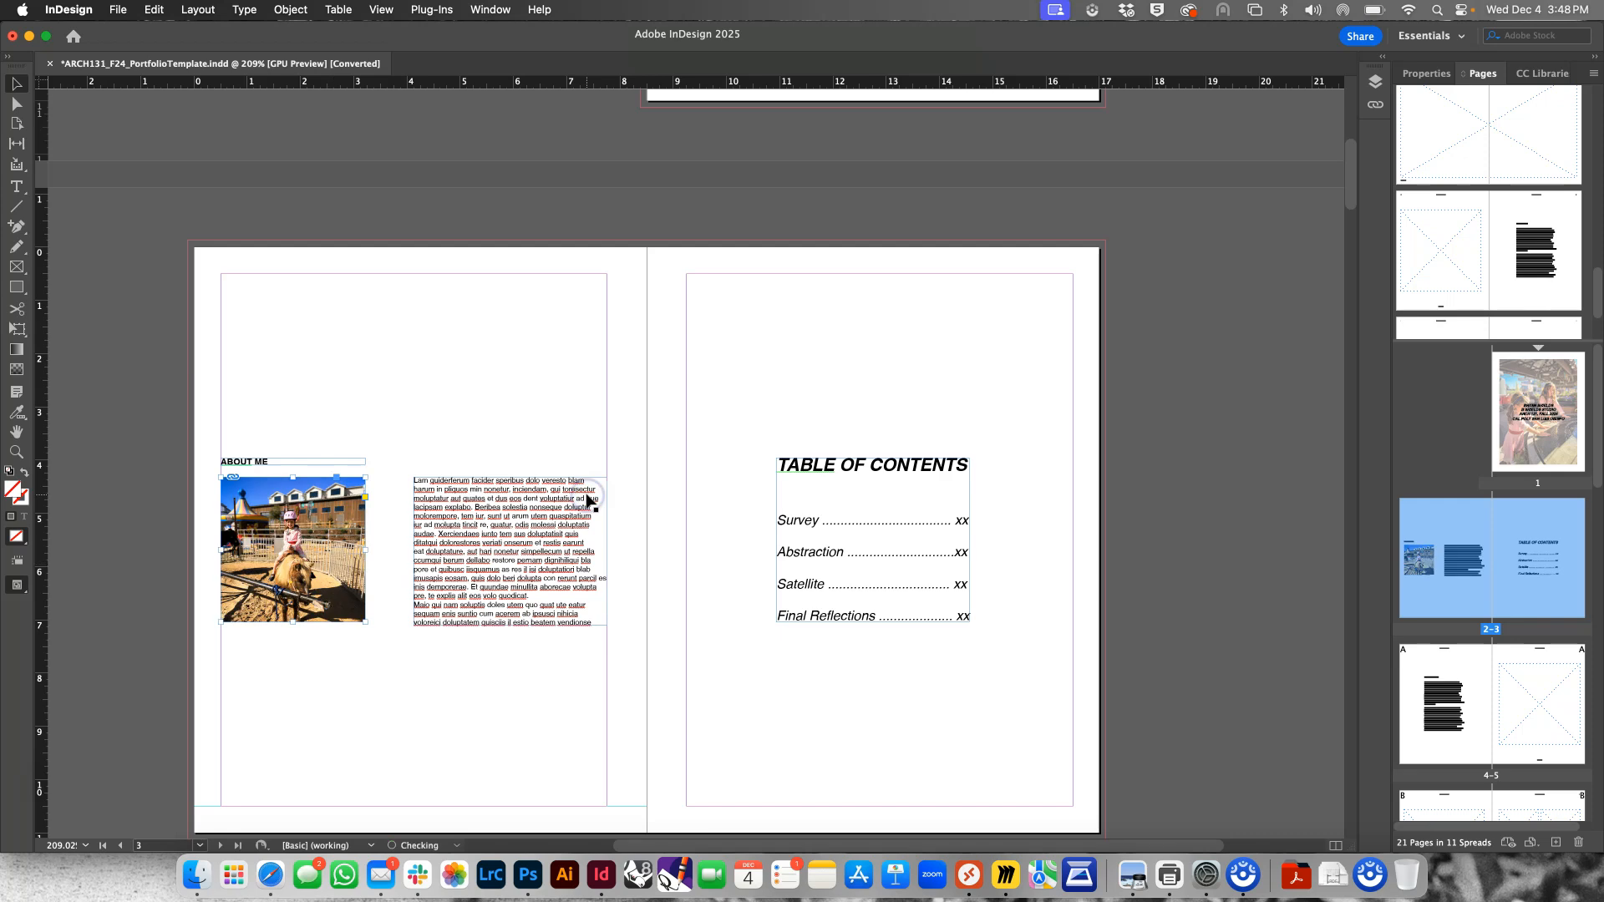
Select the photo content inside the About Me frame with the Direct Selection tool and enlarge it proportionally around its center
double_click(321, 568)
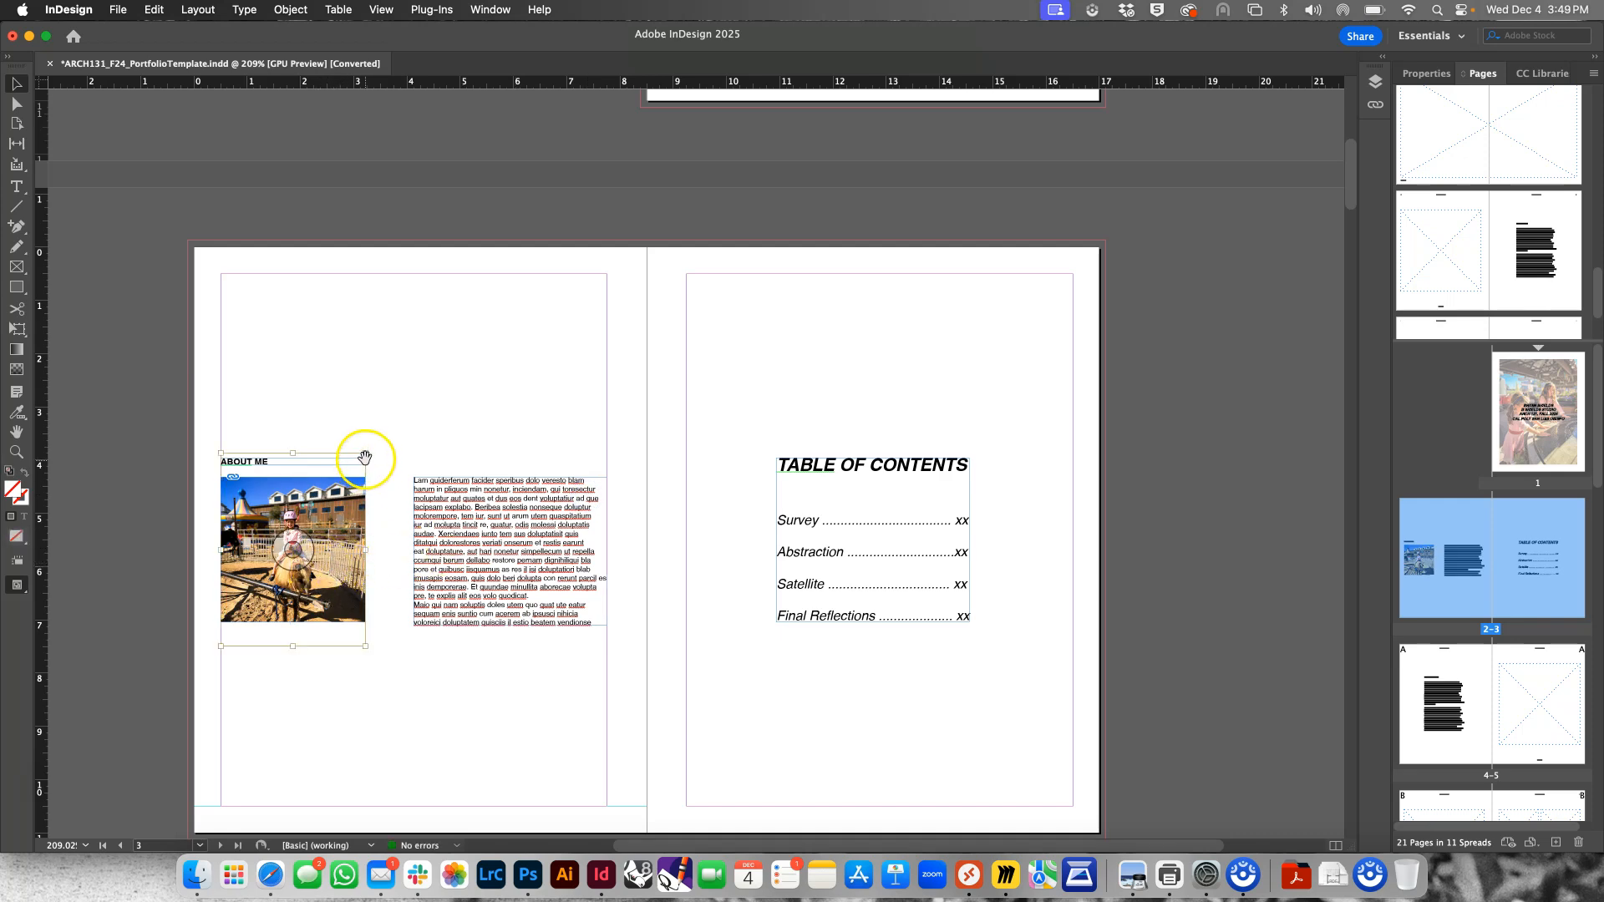
click(218, 367)
click(283, 489)
double_click(261, 529)
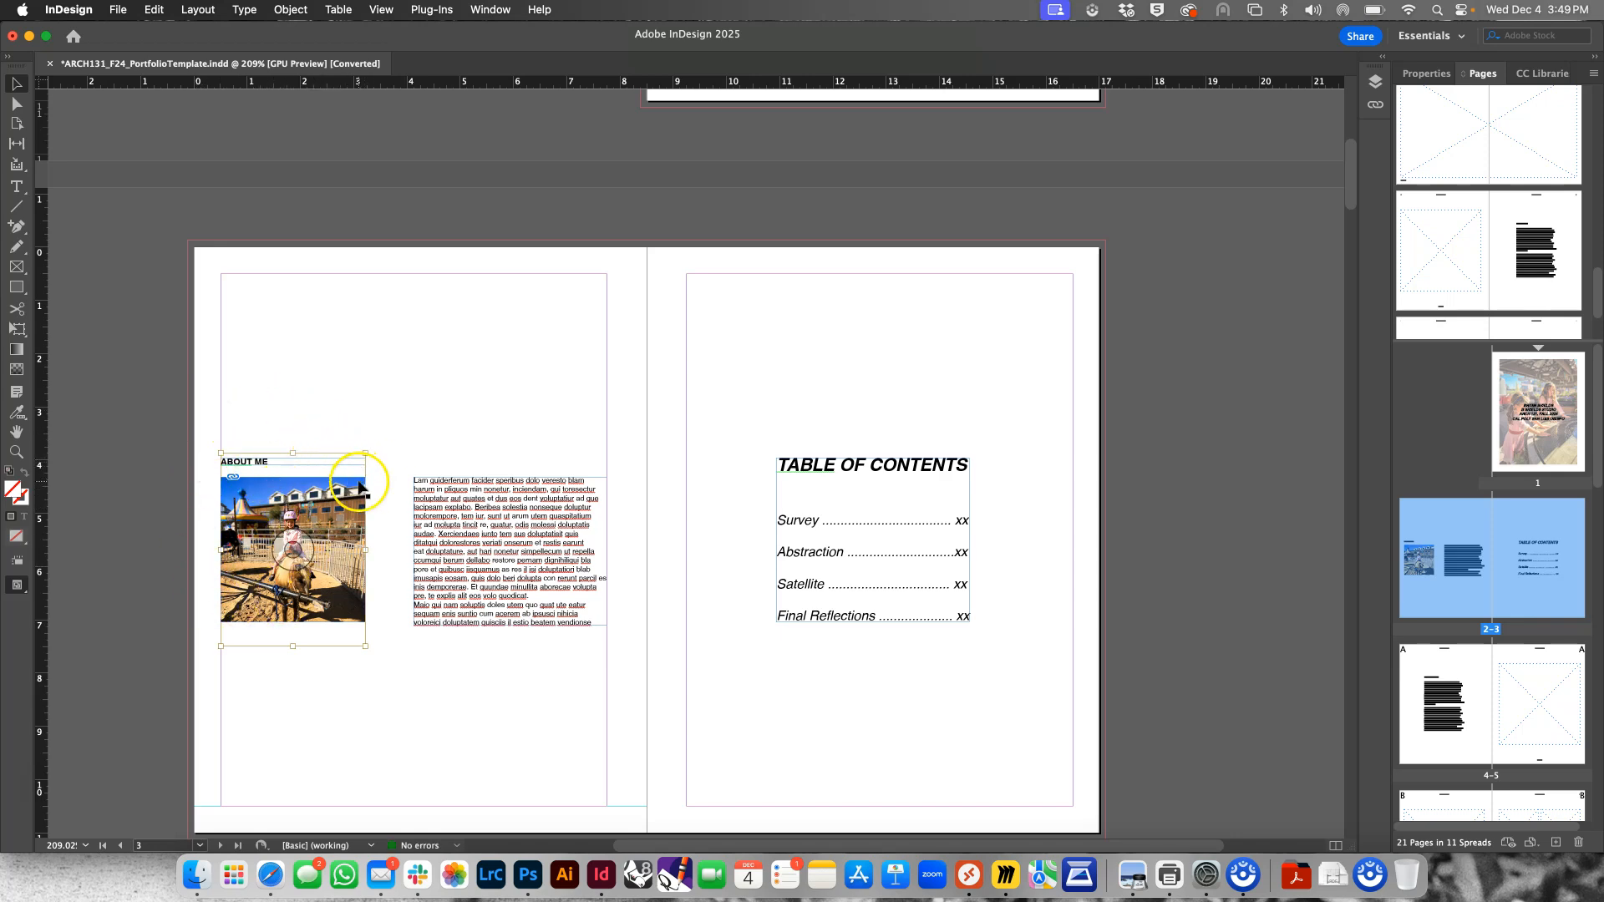
click(17, 103)
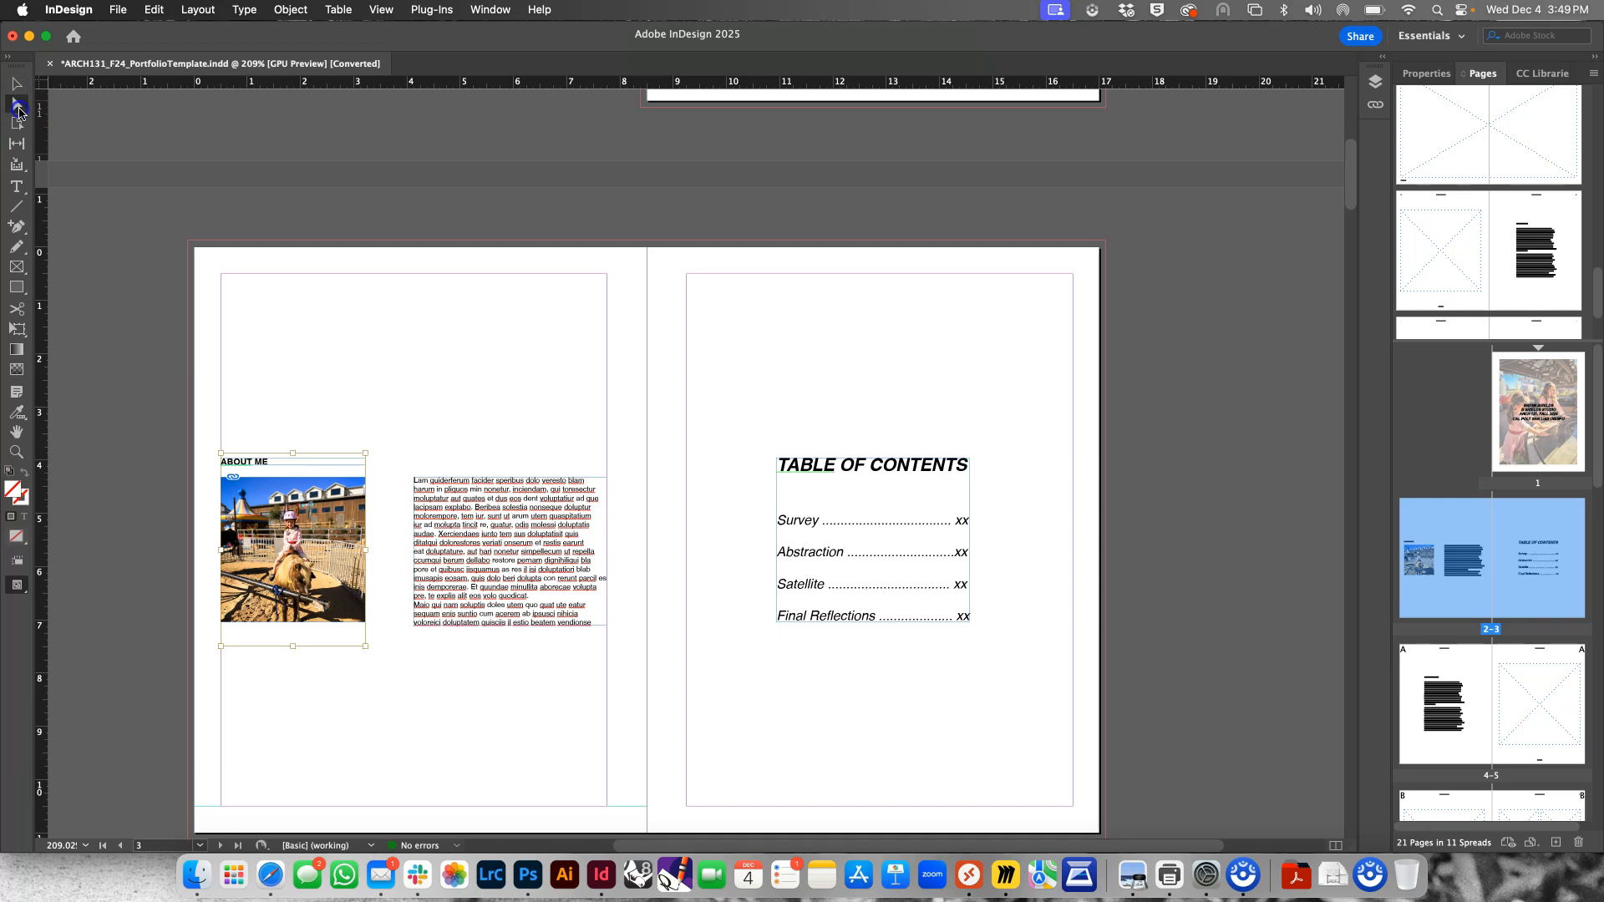
click(299, 388)
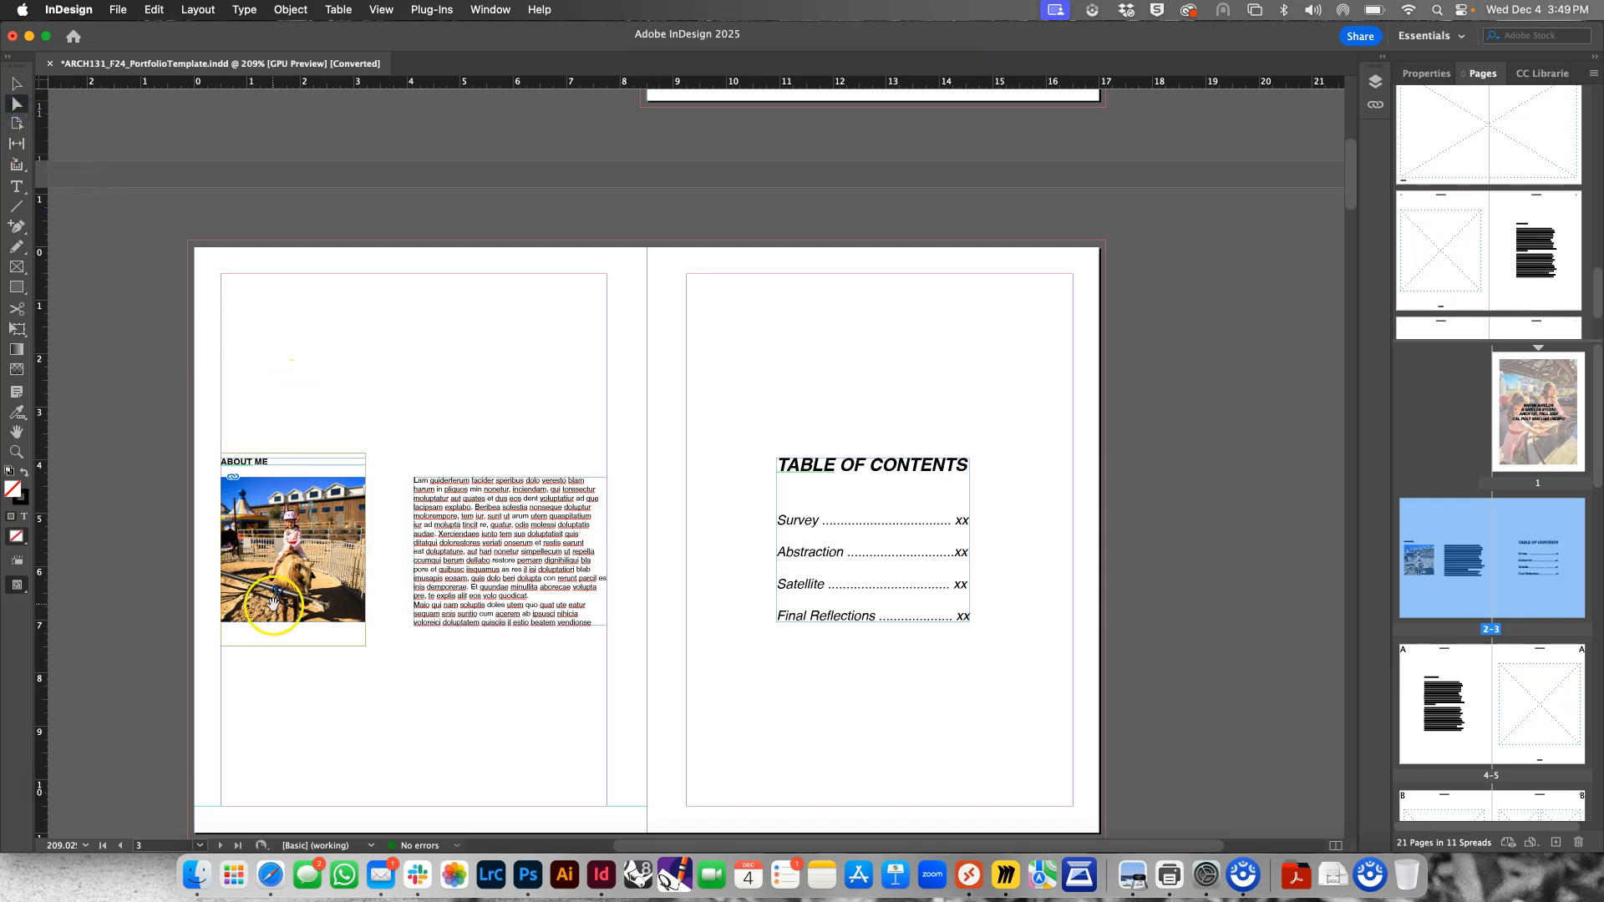
drag(365, 452, 444, 387)
Reposition the enlarged photo inside the About Me frame to show the girl and pony, nudge it vertically, and deselect it
drag(338, 538, 306, 572)
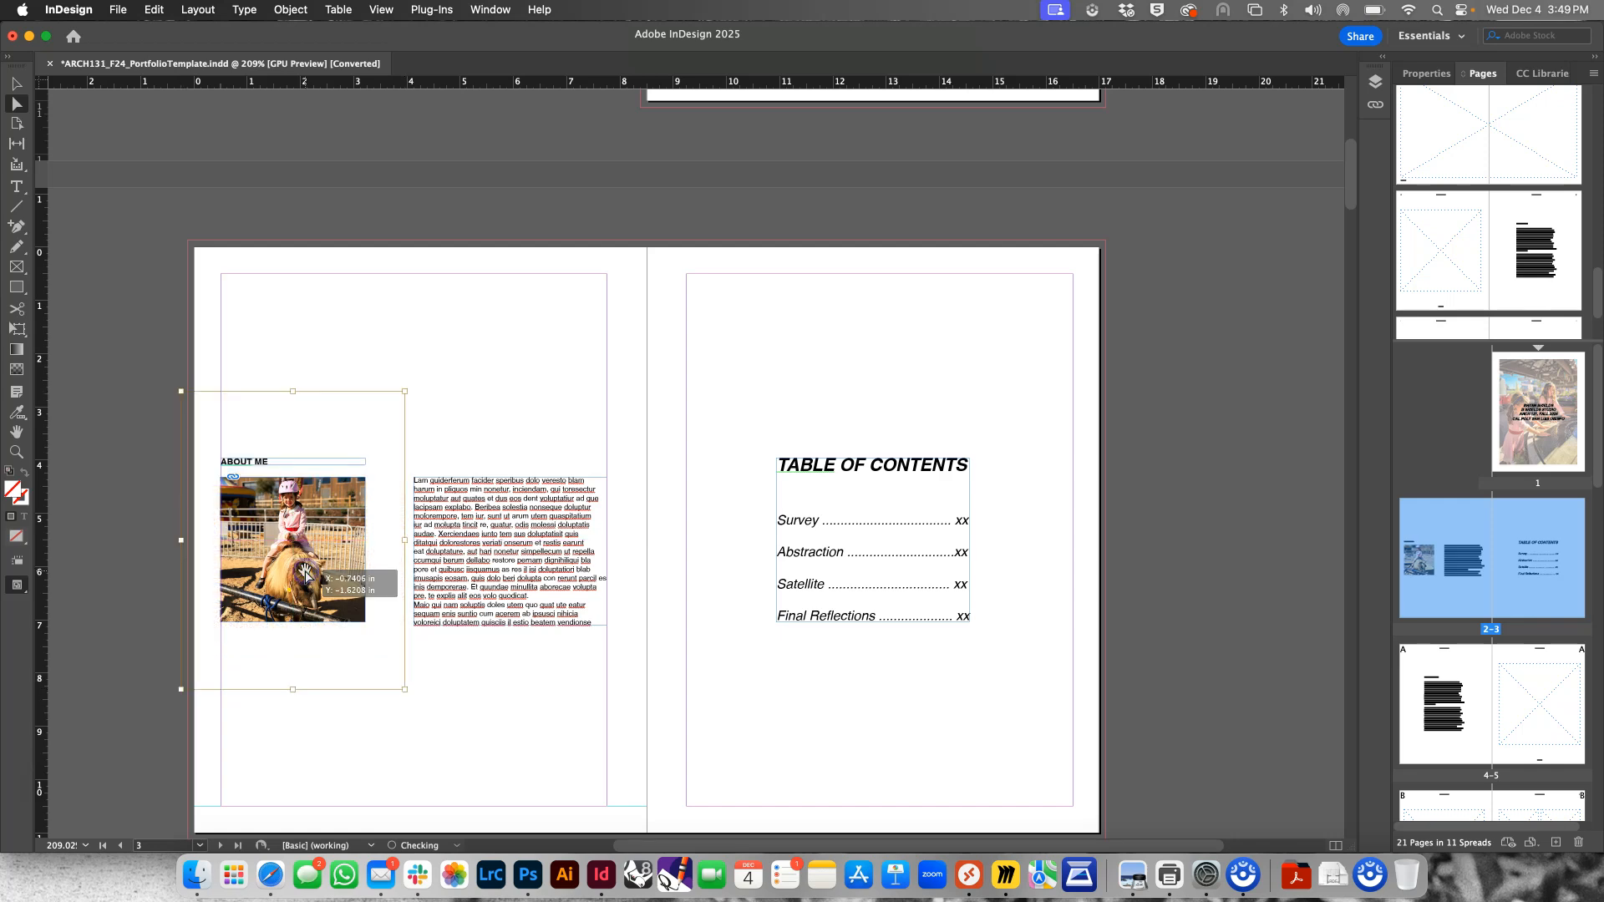
key(Down)
key(Down)
key(Down)
key(Down)
key(Down)
key(Down)
key(Down)
key(Down)
key(Up)
key(Up)
key(Up)
key(Up)
key(Up)
key(Up)
key(Up)
key(Up)
key(Down)
key(Down)
key(Down)
key(Down)
key(Down)
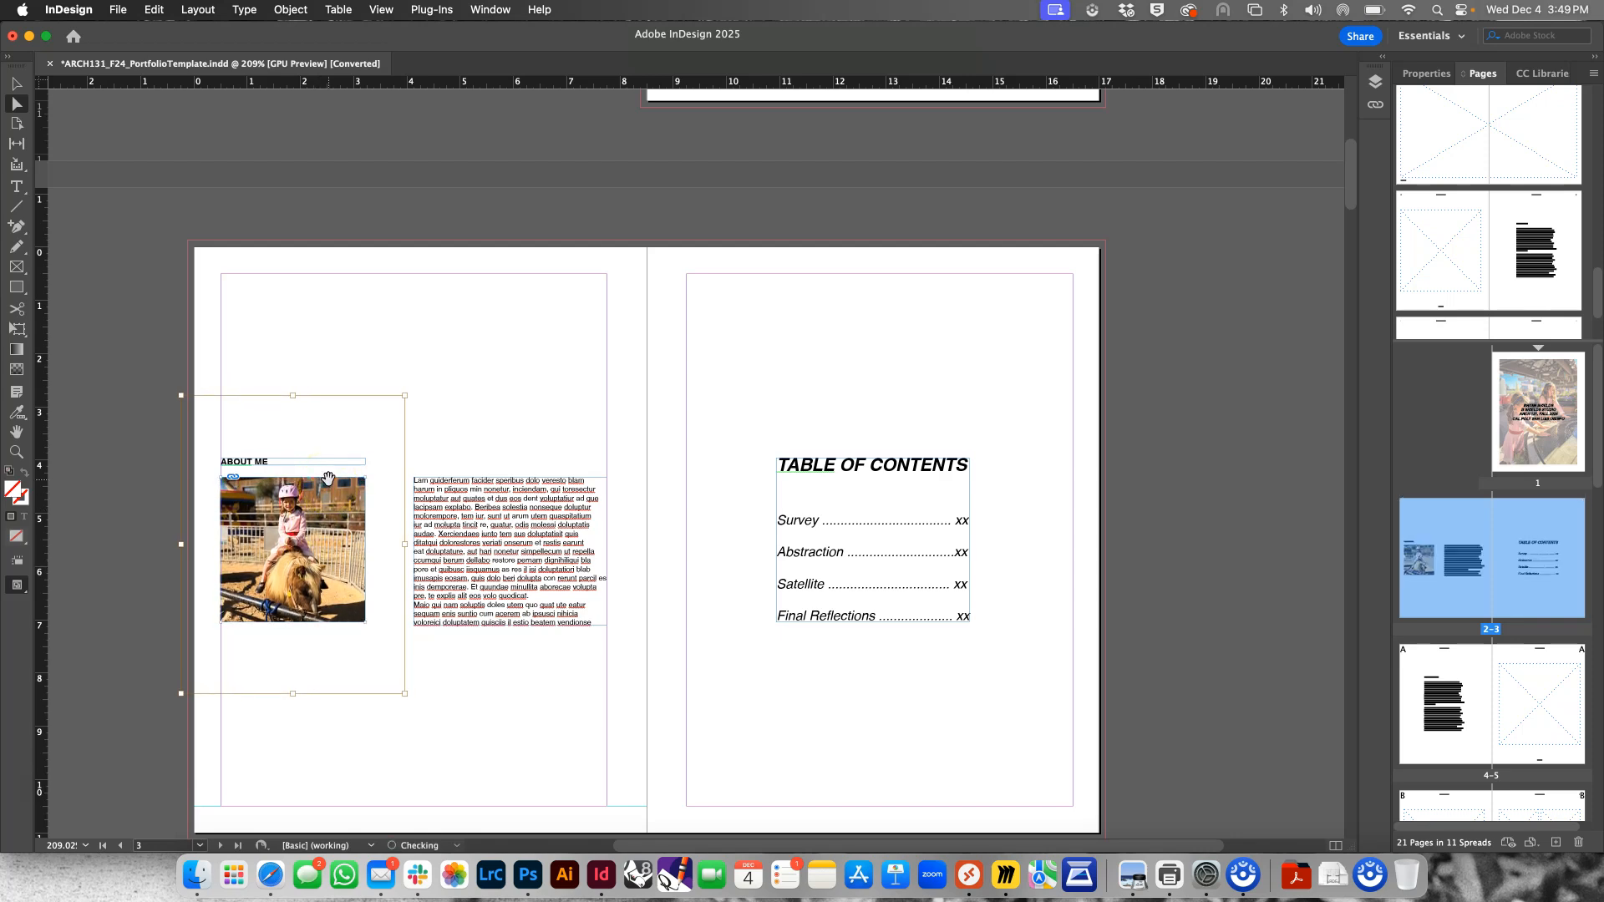
click(361, 361)
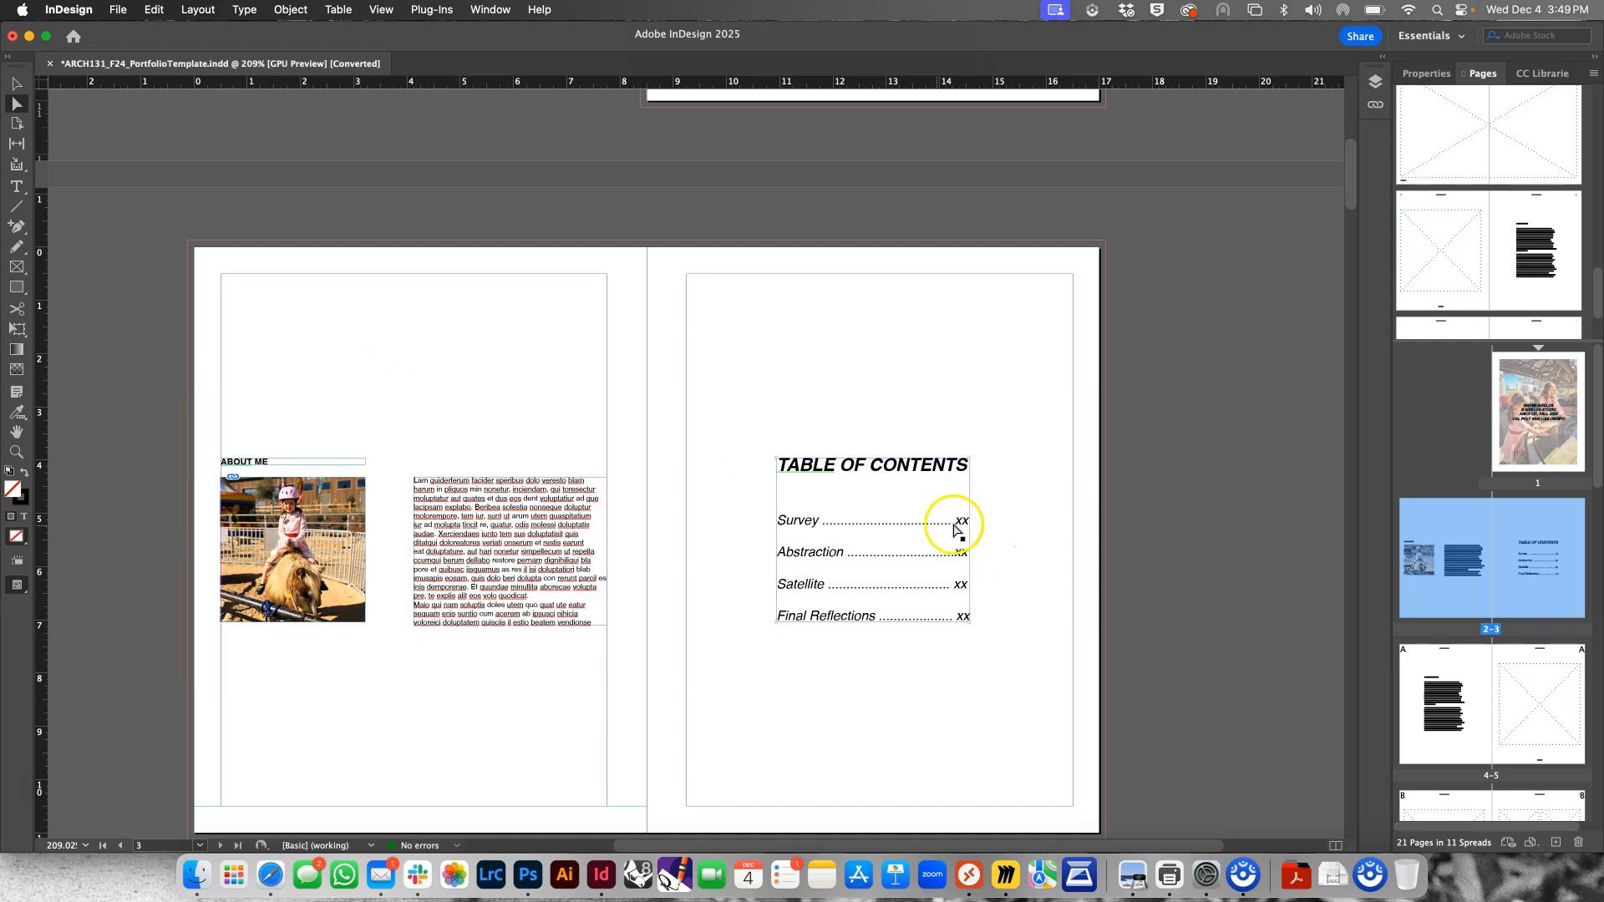
Try to select the placeholder text frames and the student name header on page 4 with the Selection tool
scroll(764, 525, down, 10)
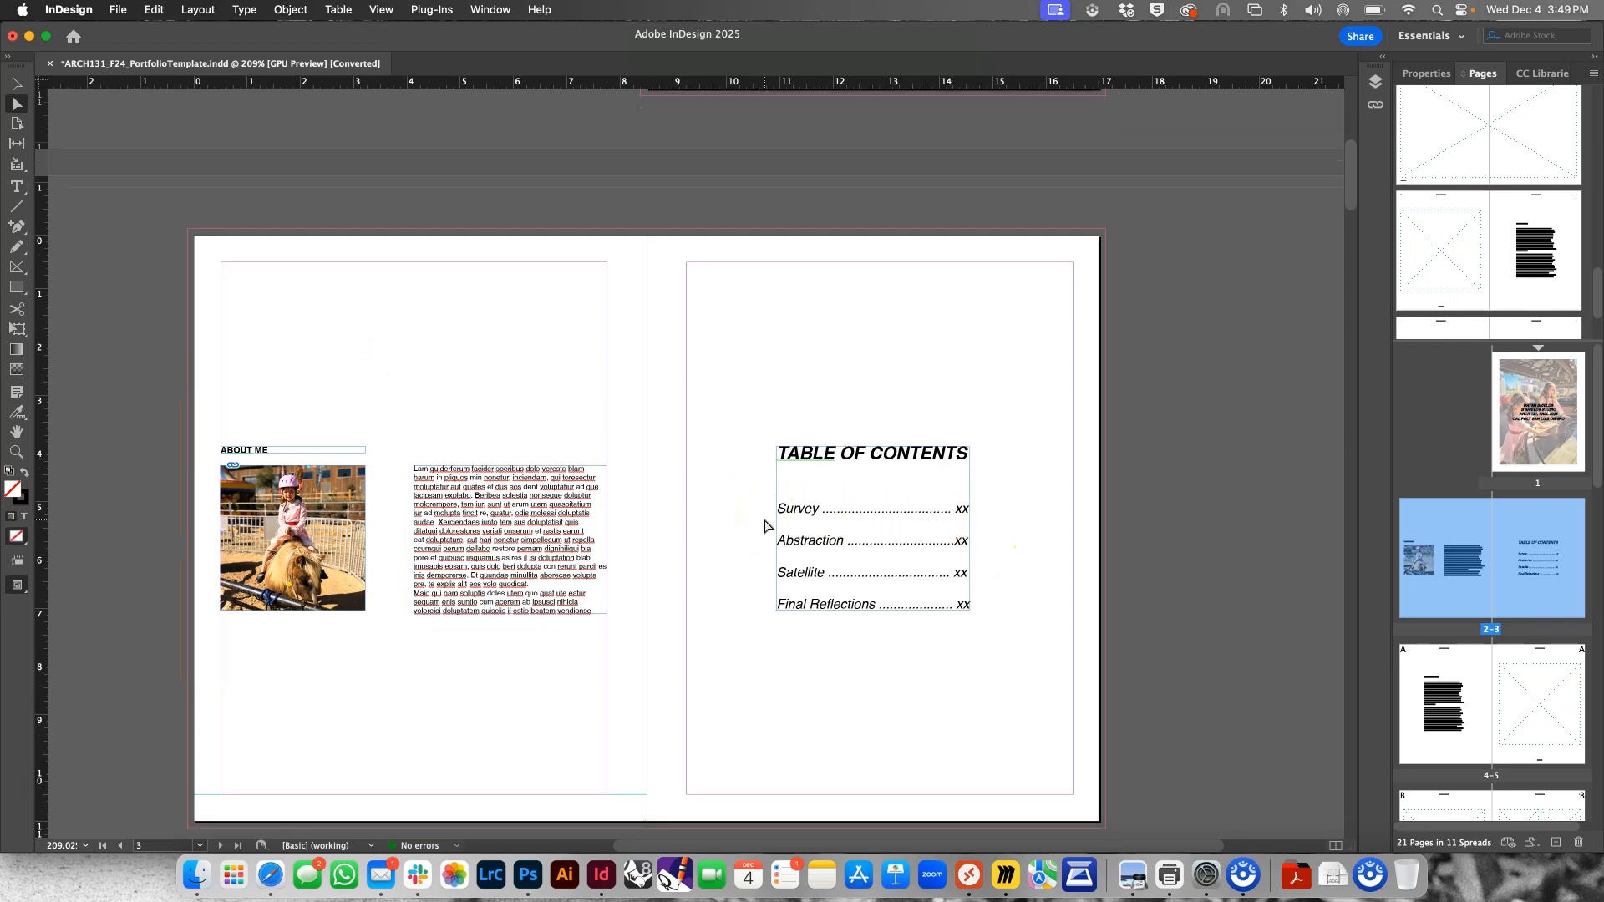
scroll(764, 525, down, 6)
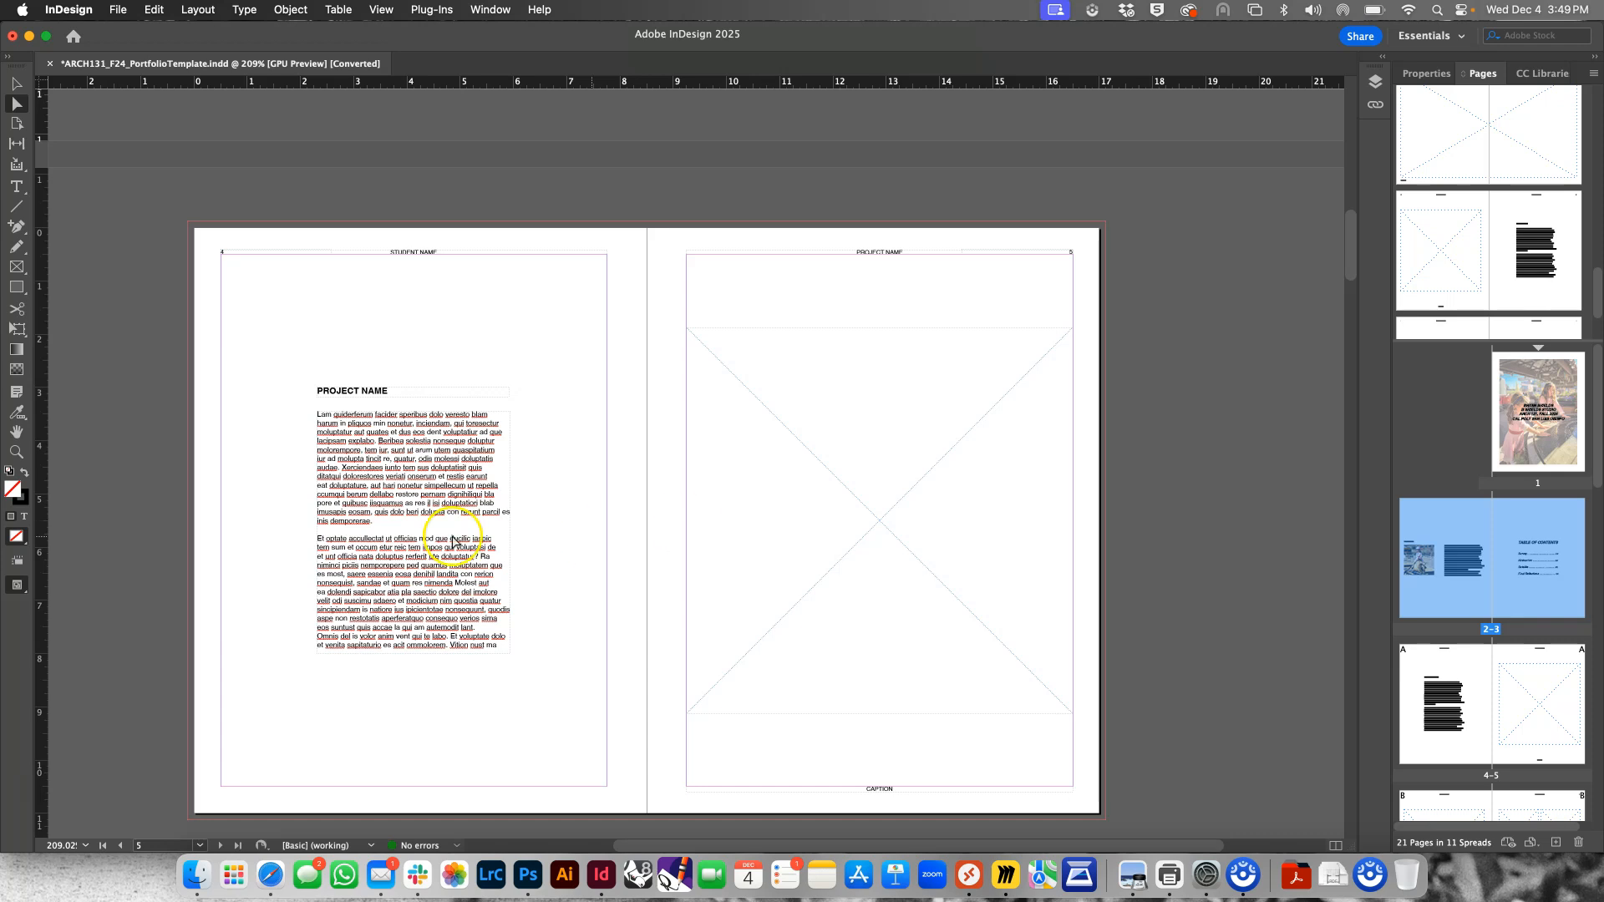
click(12, 81)
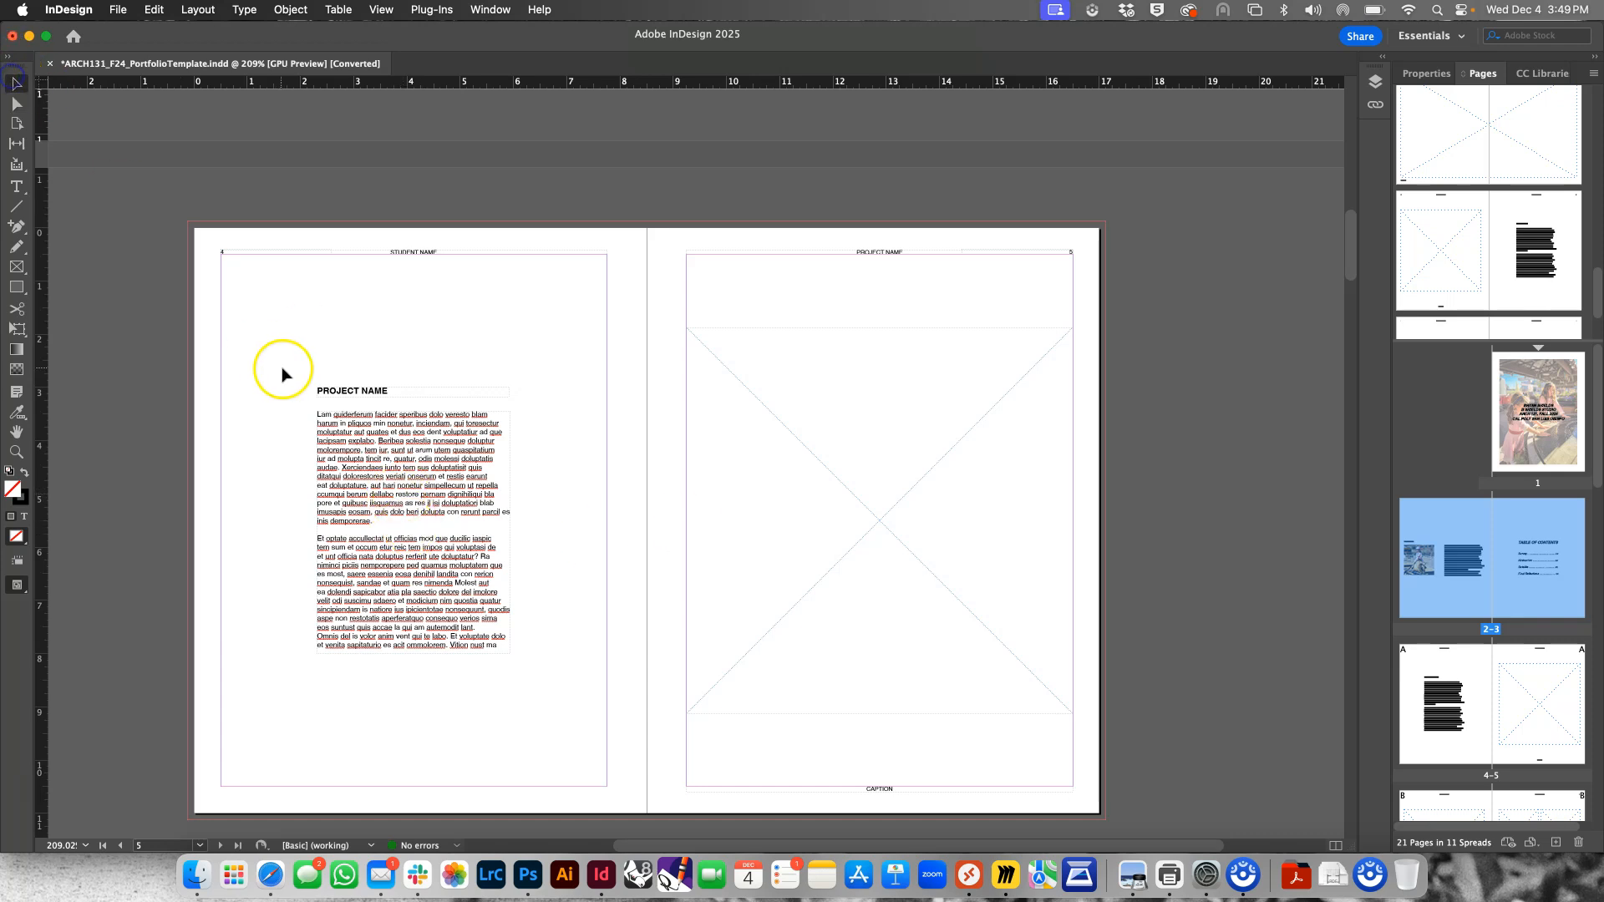
click(314, 503)
drag(359, 354, 279, 514)
drag(326, 382, 284, 522)
click(424, 255)
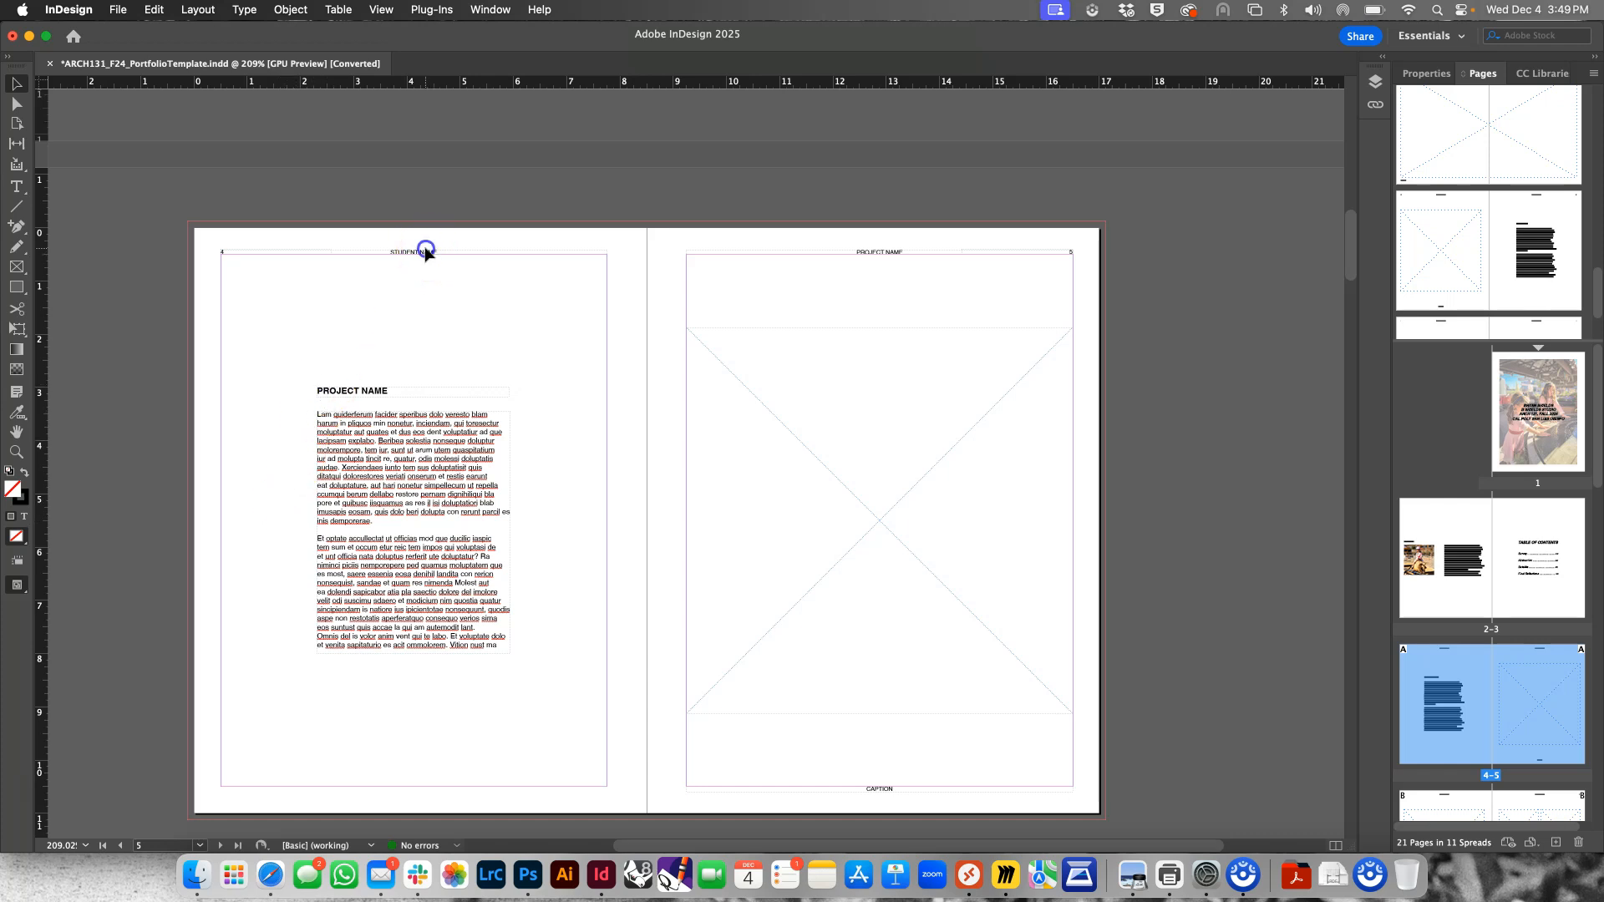
click(380, 278)
Override the parent-page body text, project name heading and student name header on page 4 to make them editable
click(411, 449)
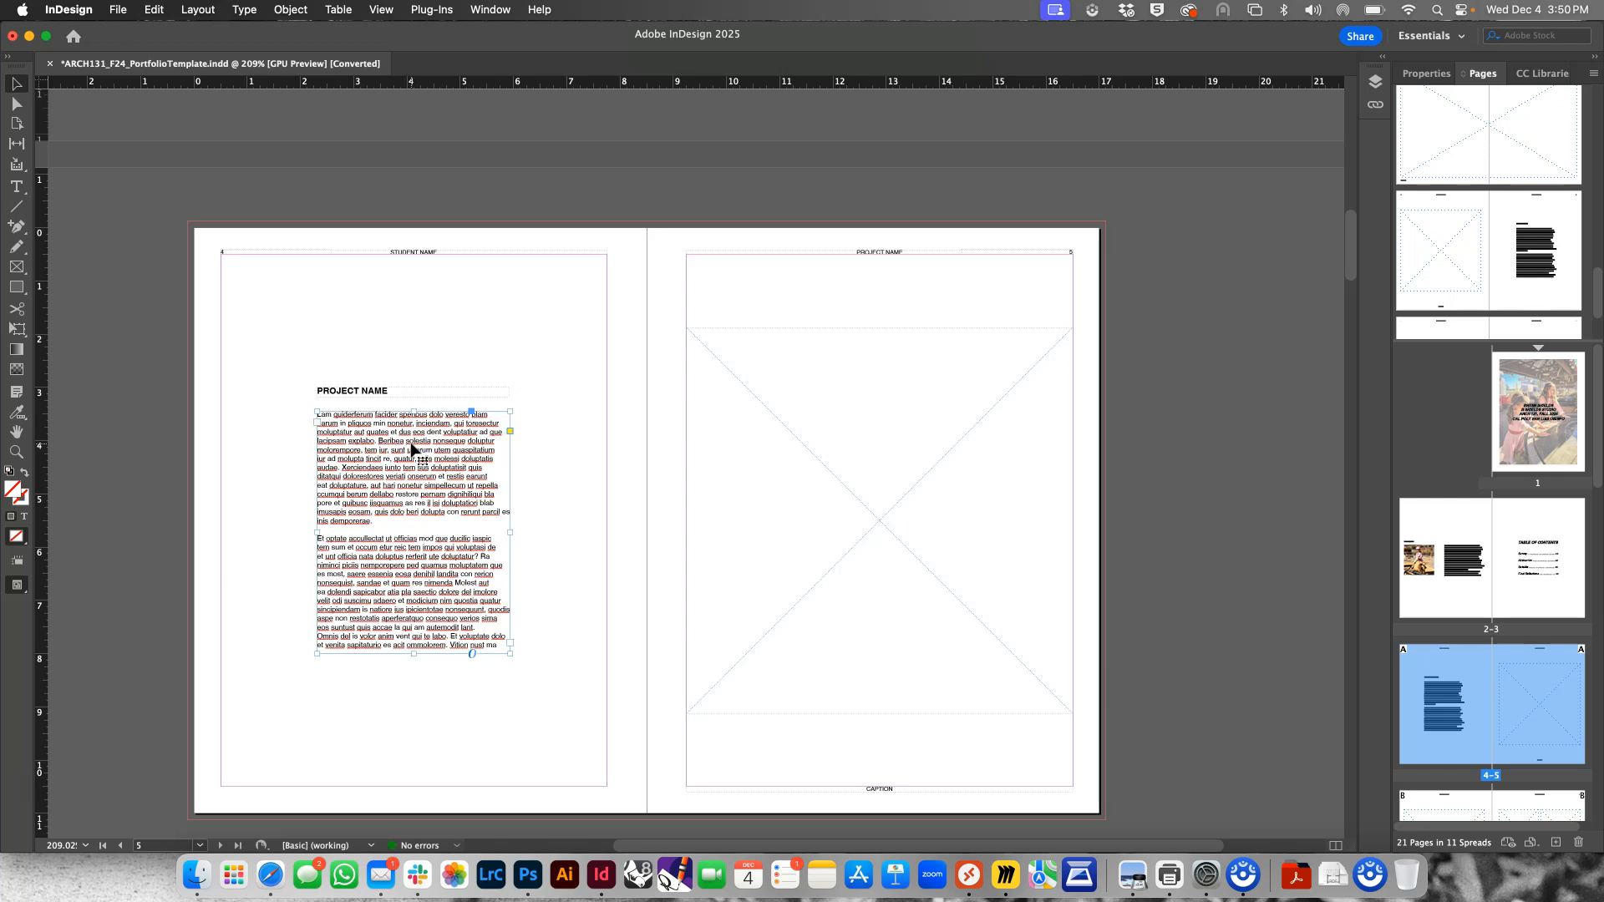
click(373, 392)
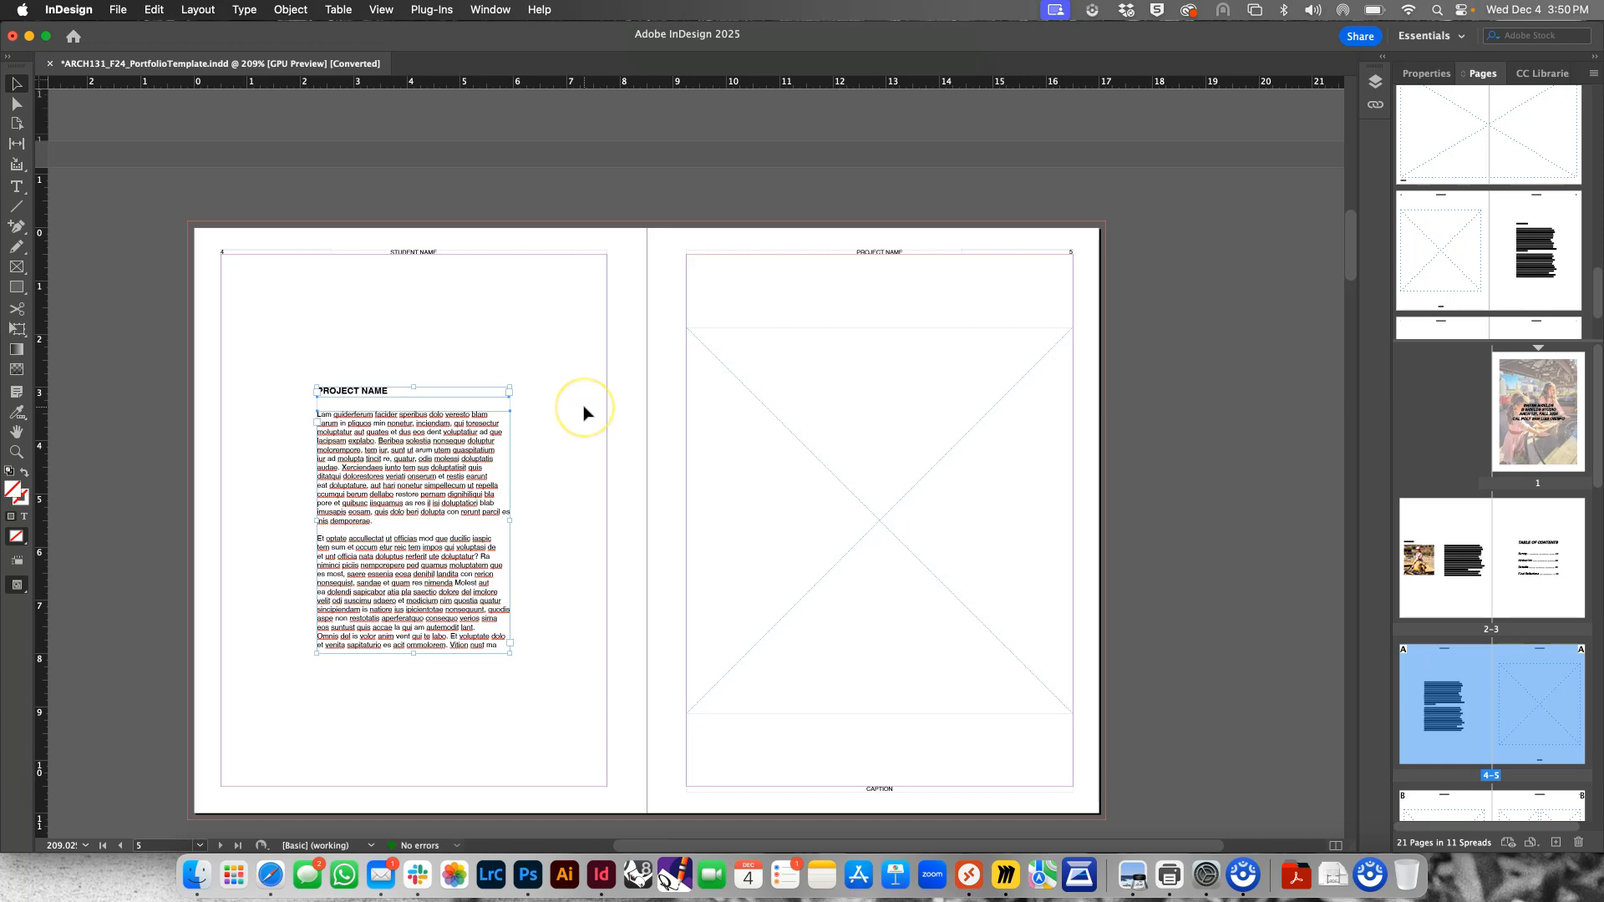
click(428, 251)
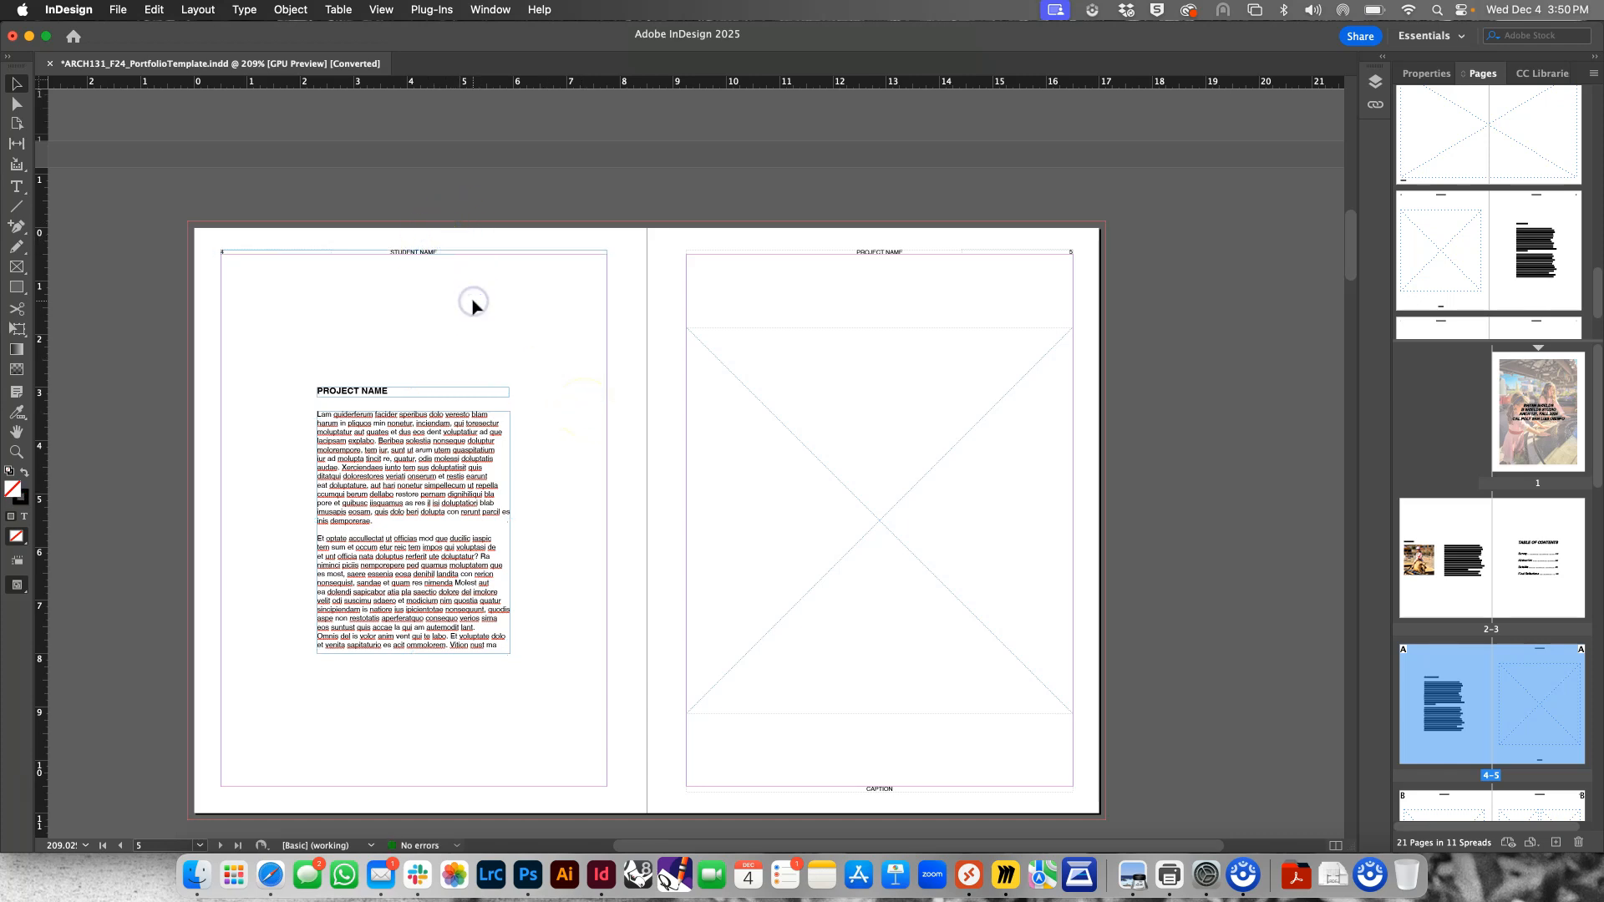
Replace the "PROJECT NAME" heading on page 4 with "FOUND OBJECT" and leave text editing
double_click(388, 390)
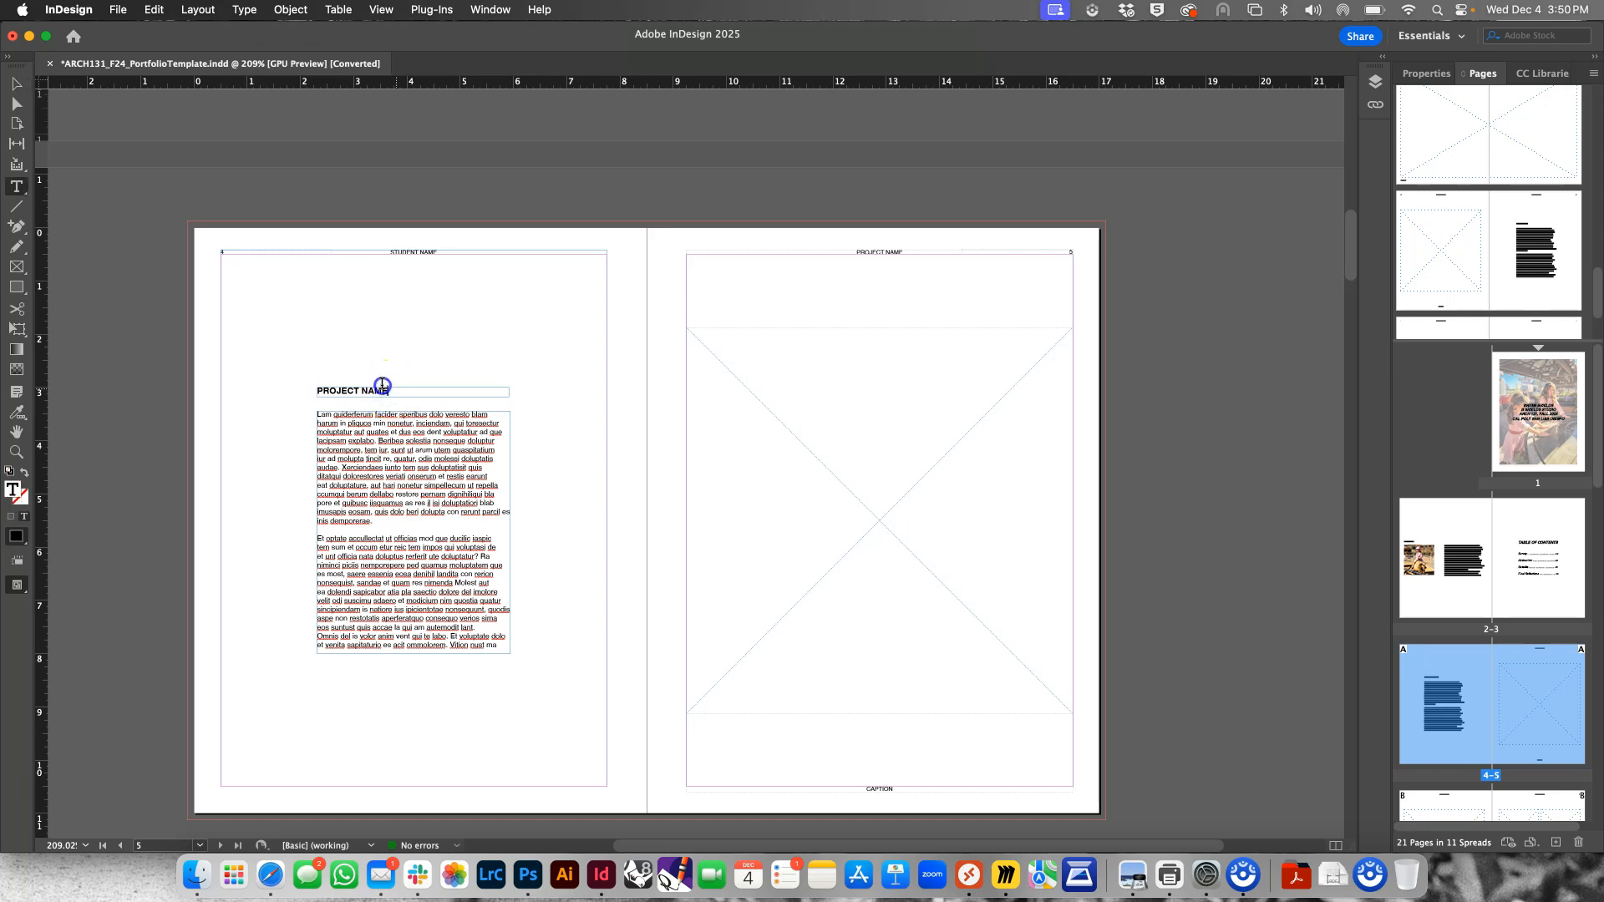
drag(383, 385, 310, 380)
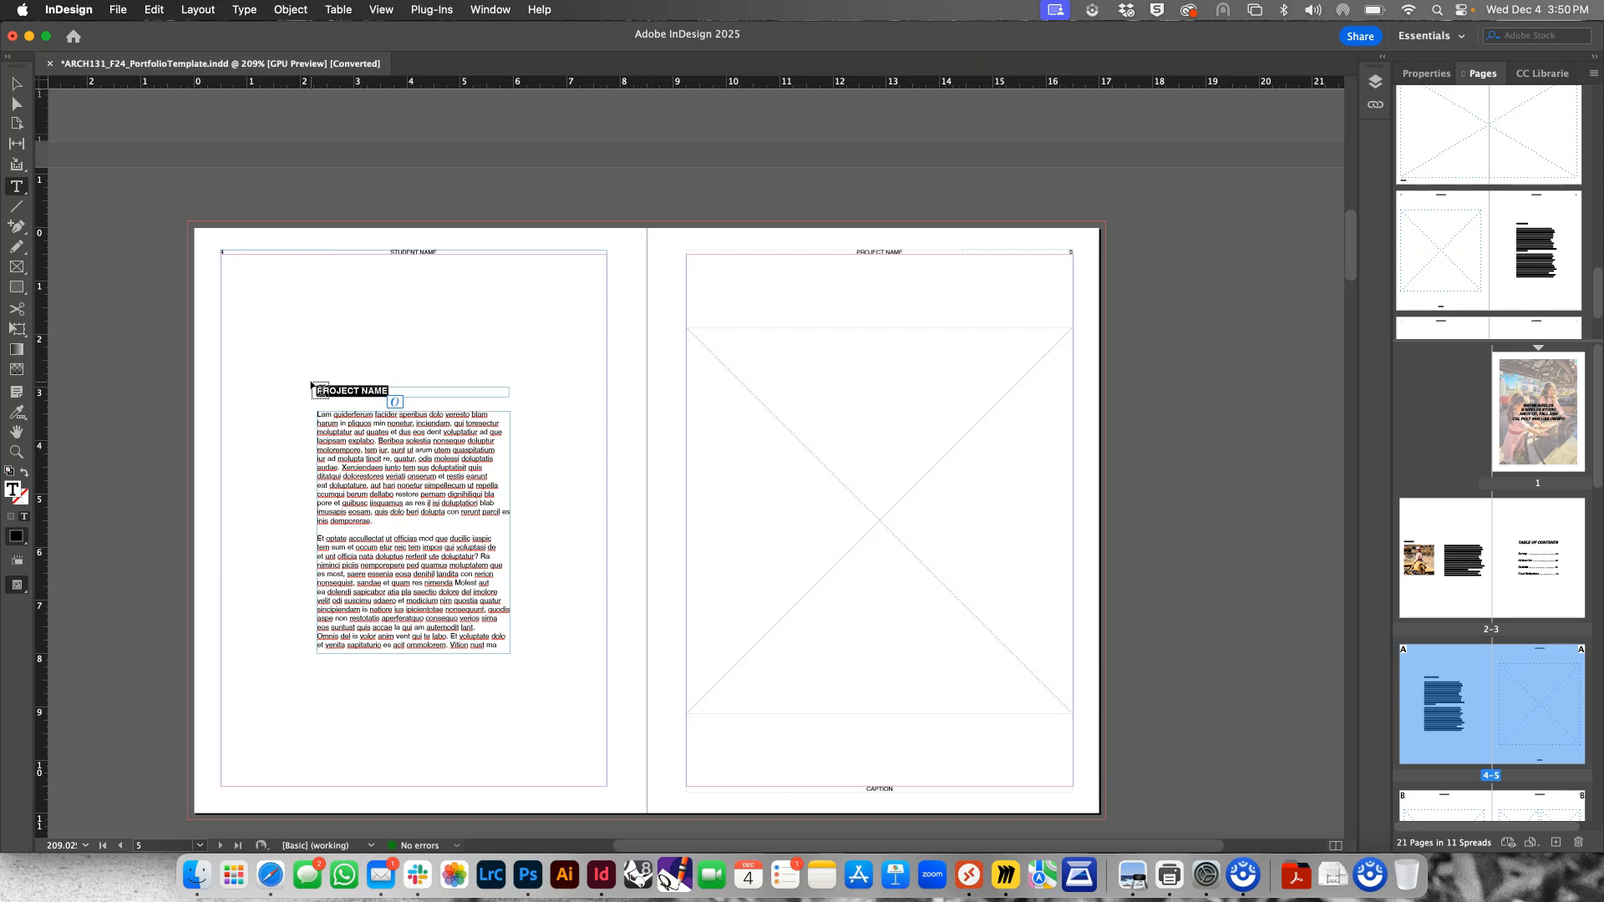
text(FOUND OBJECT)
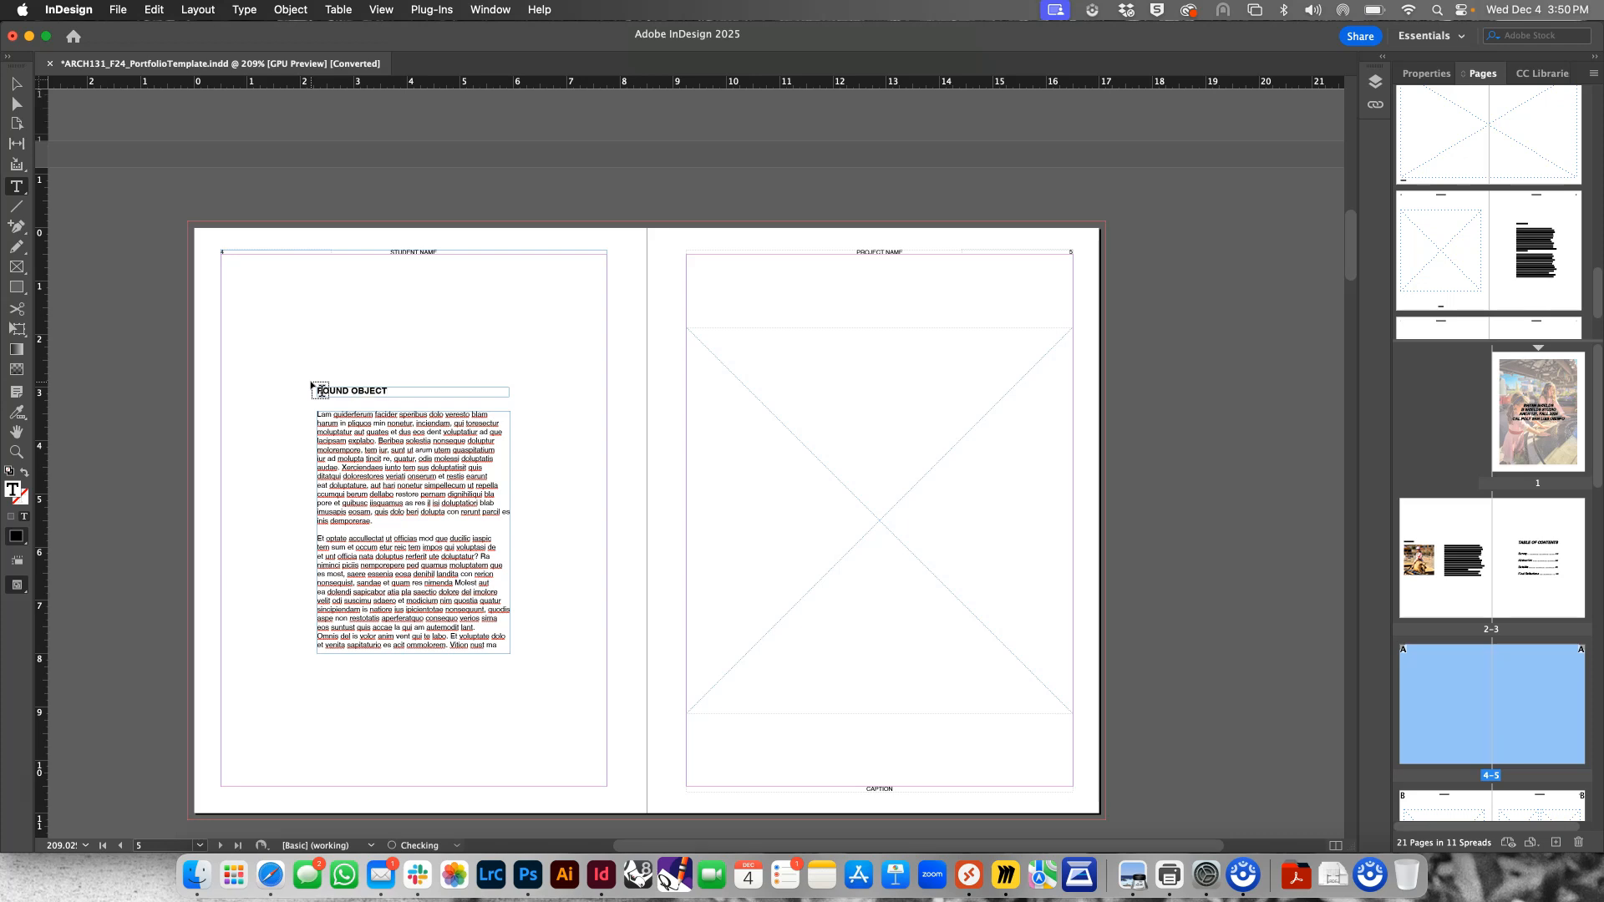
click(380, 442)
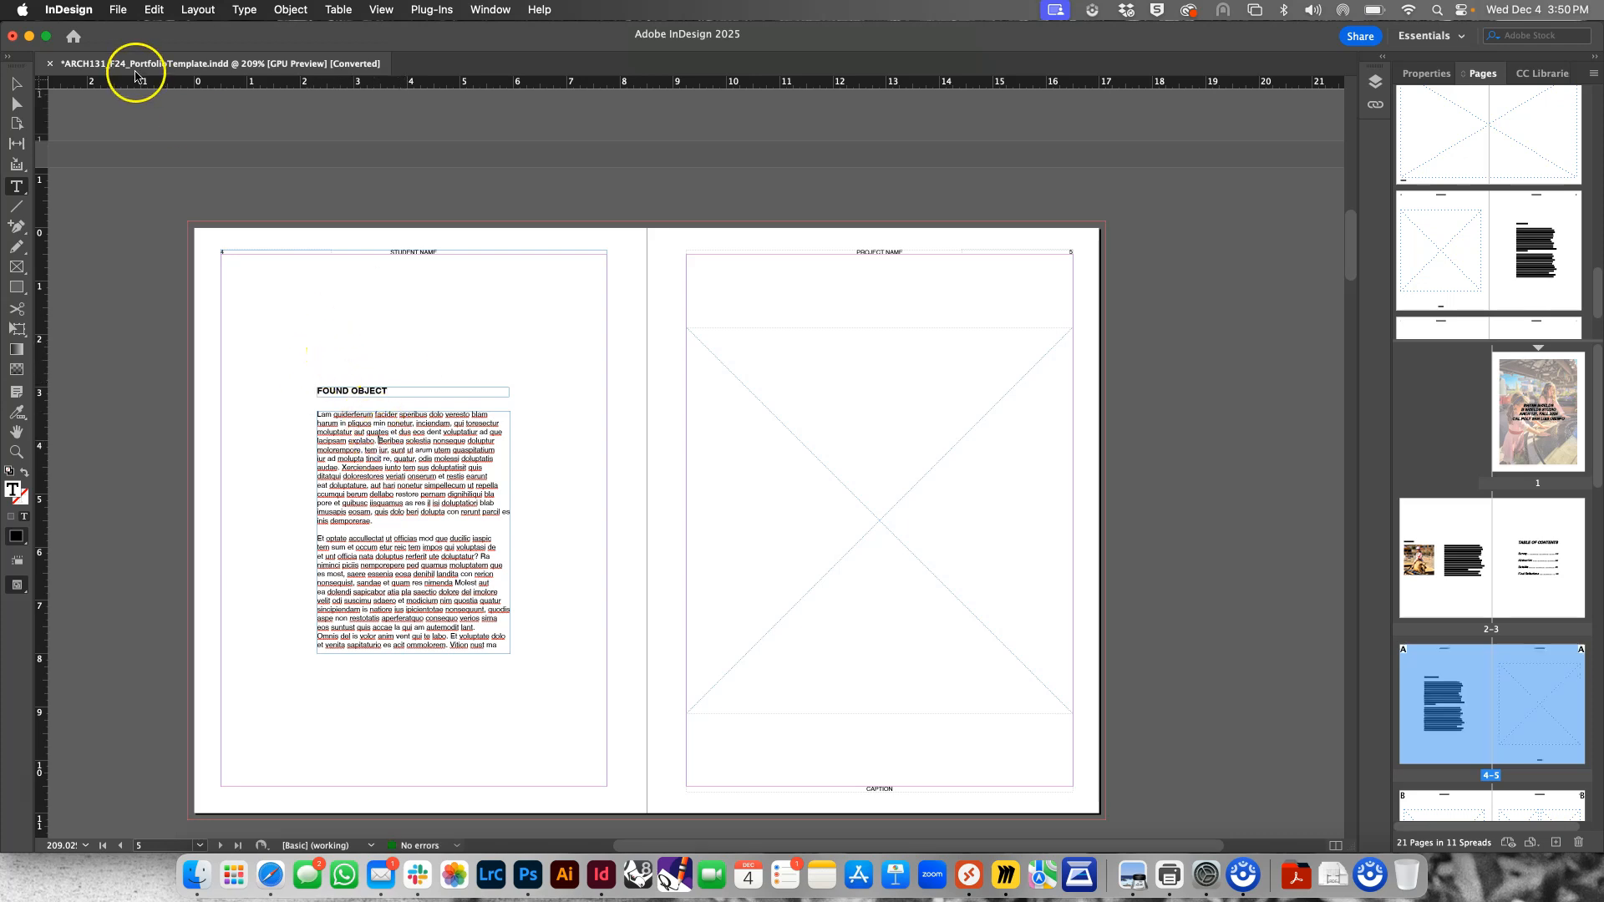
click(16, 83)
click(176, 208)
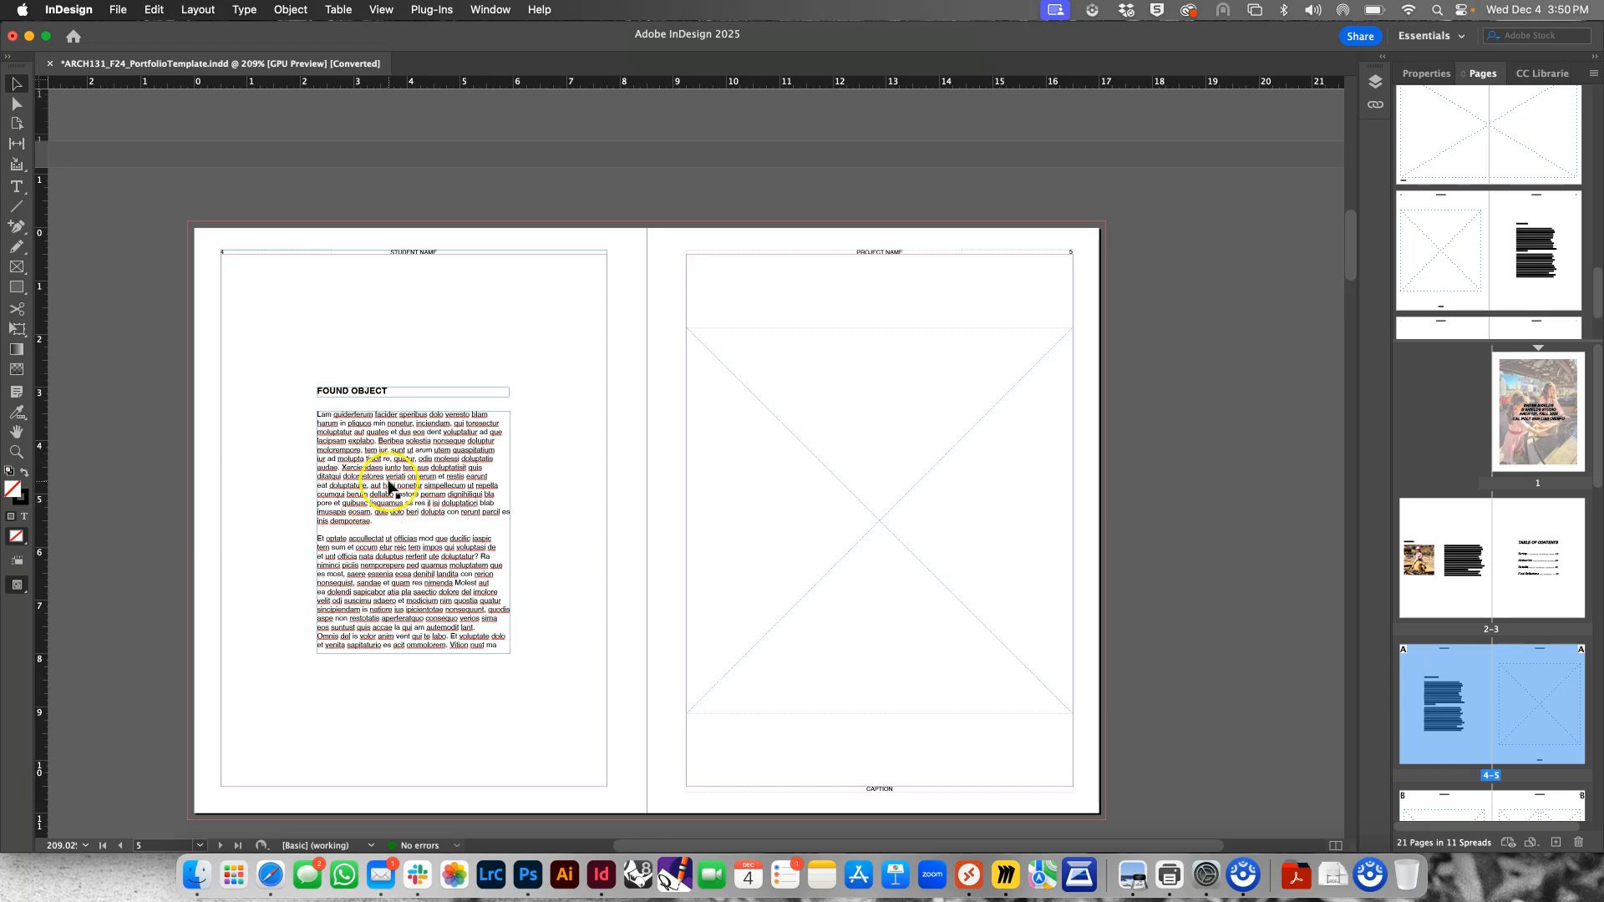
Place the landscape photo of two girls in the giant red chair from the Photos library into page 5's image frame
click(769, 395)
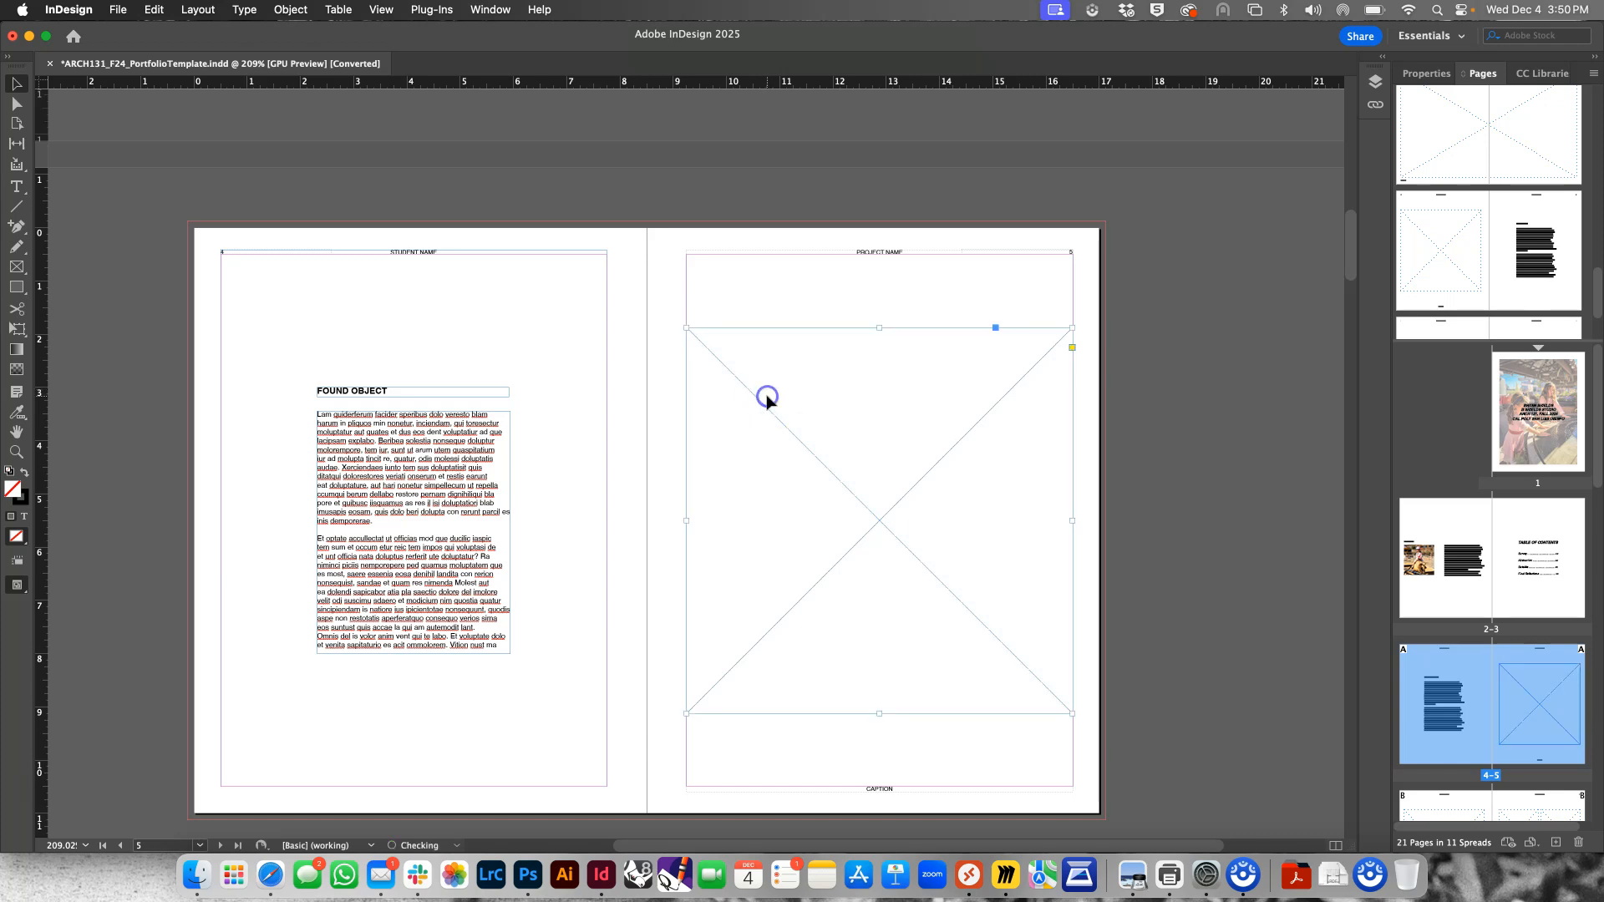
click(116, 10)
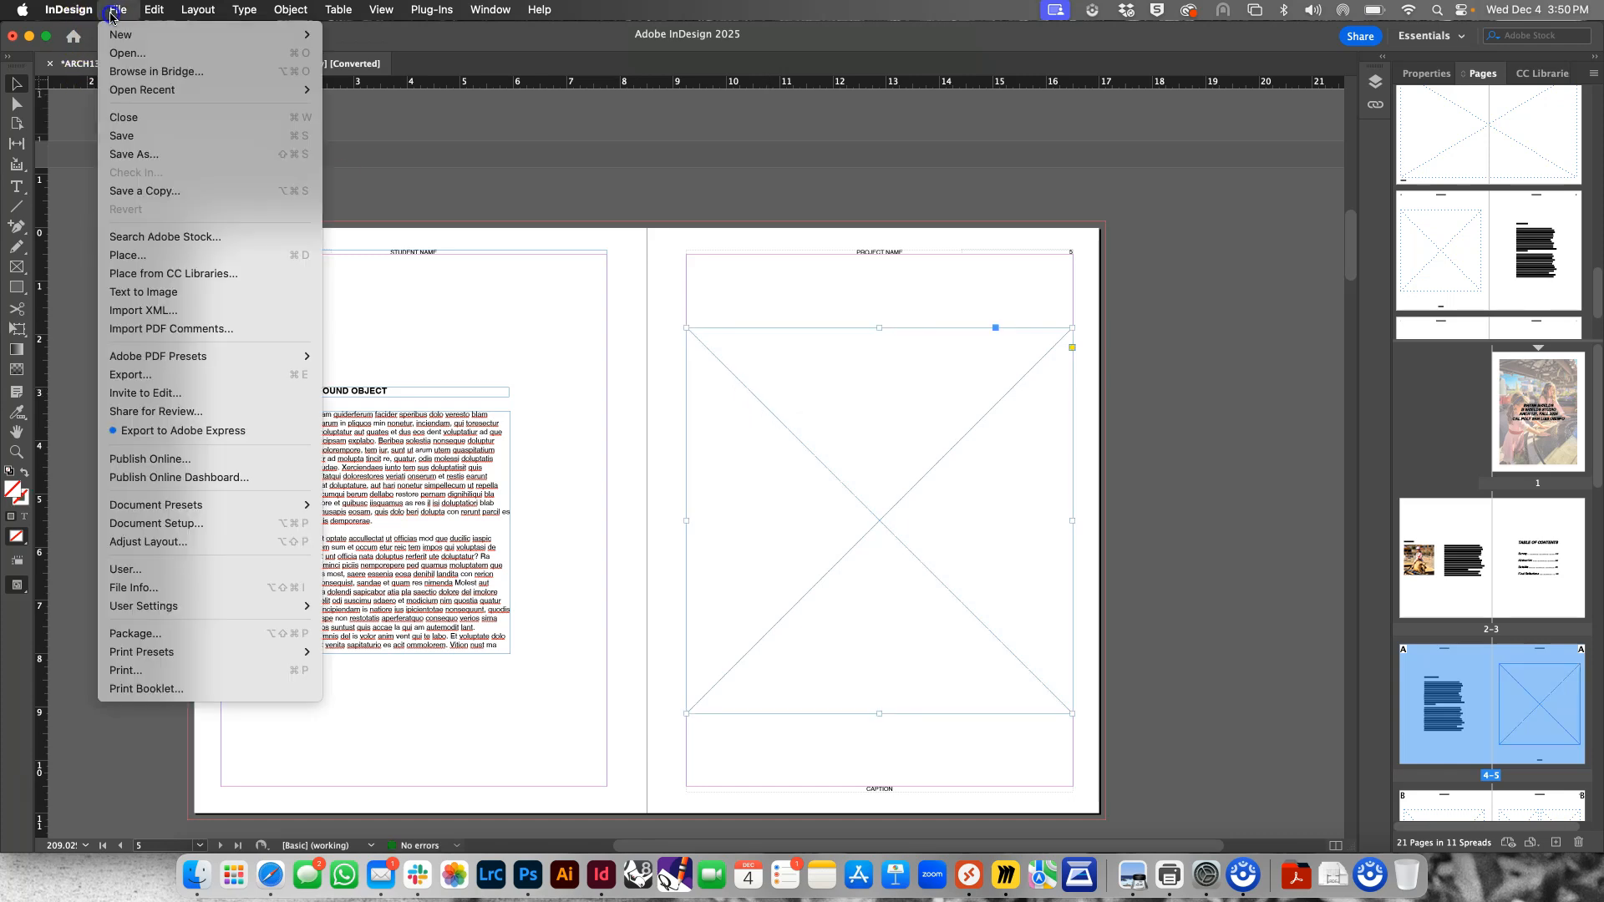
click(159, 255)
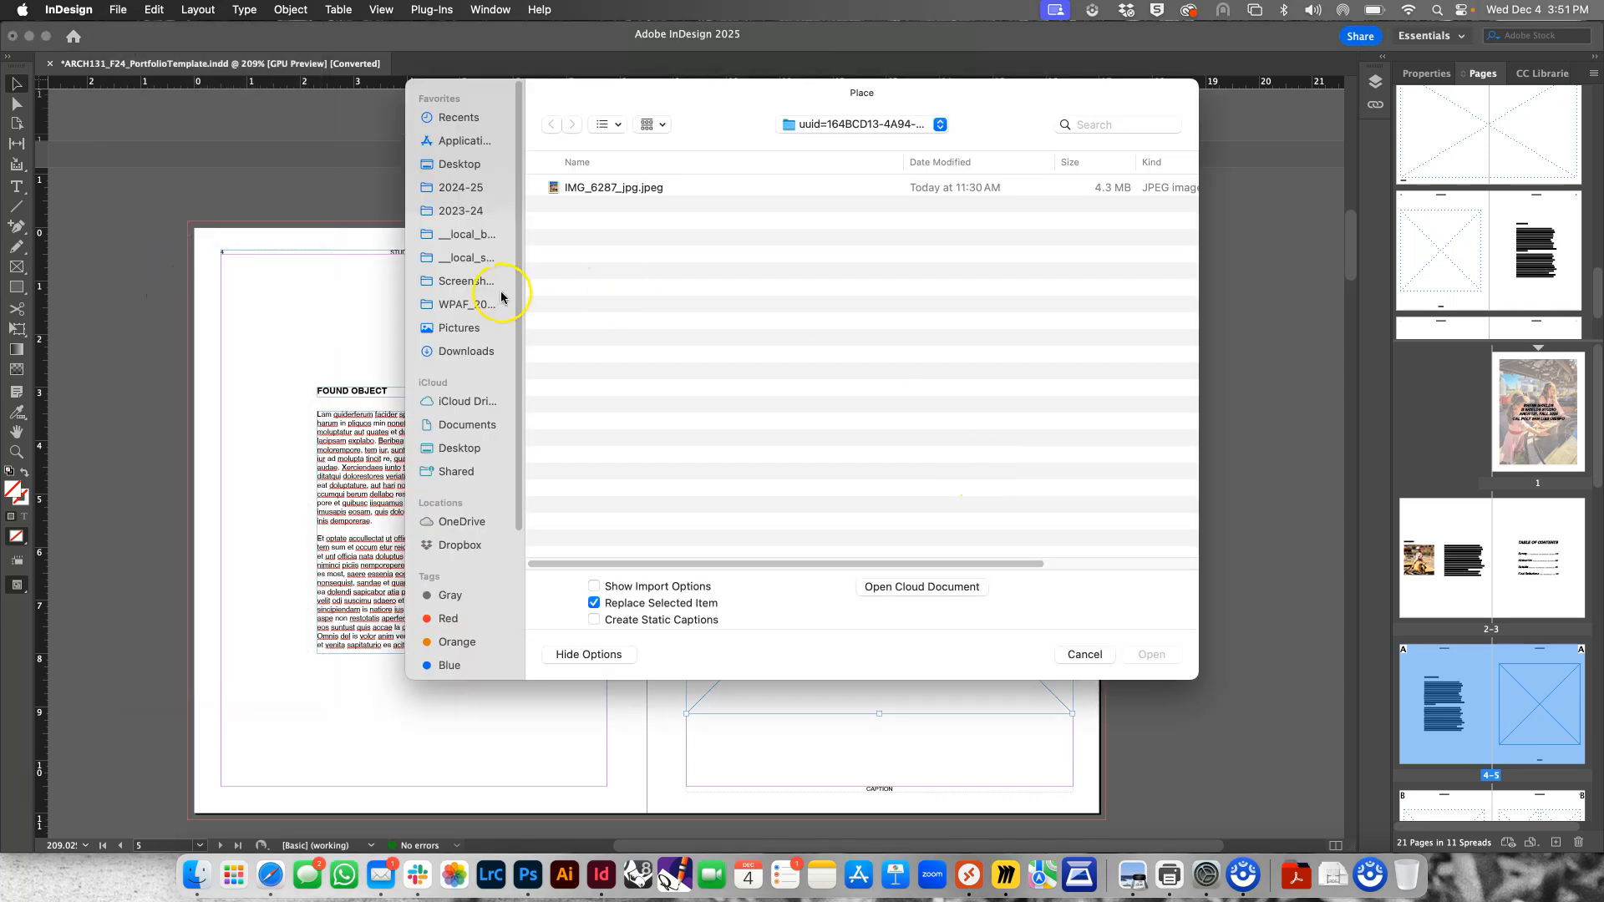
scroll(464, 628, down, 5)
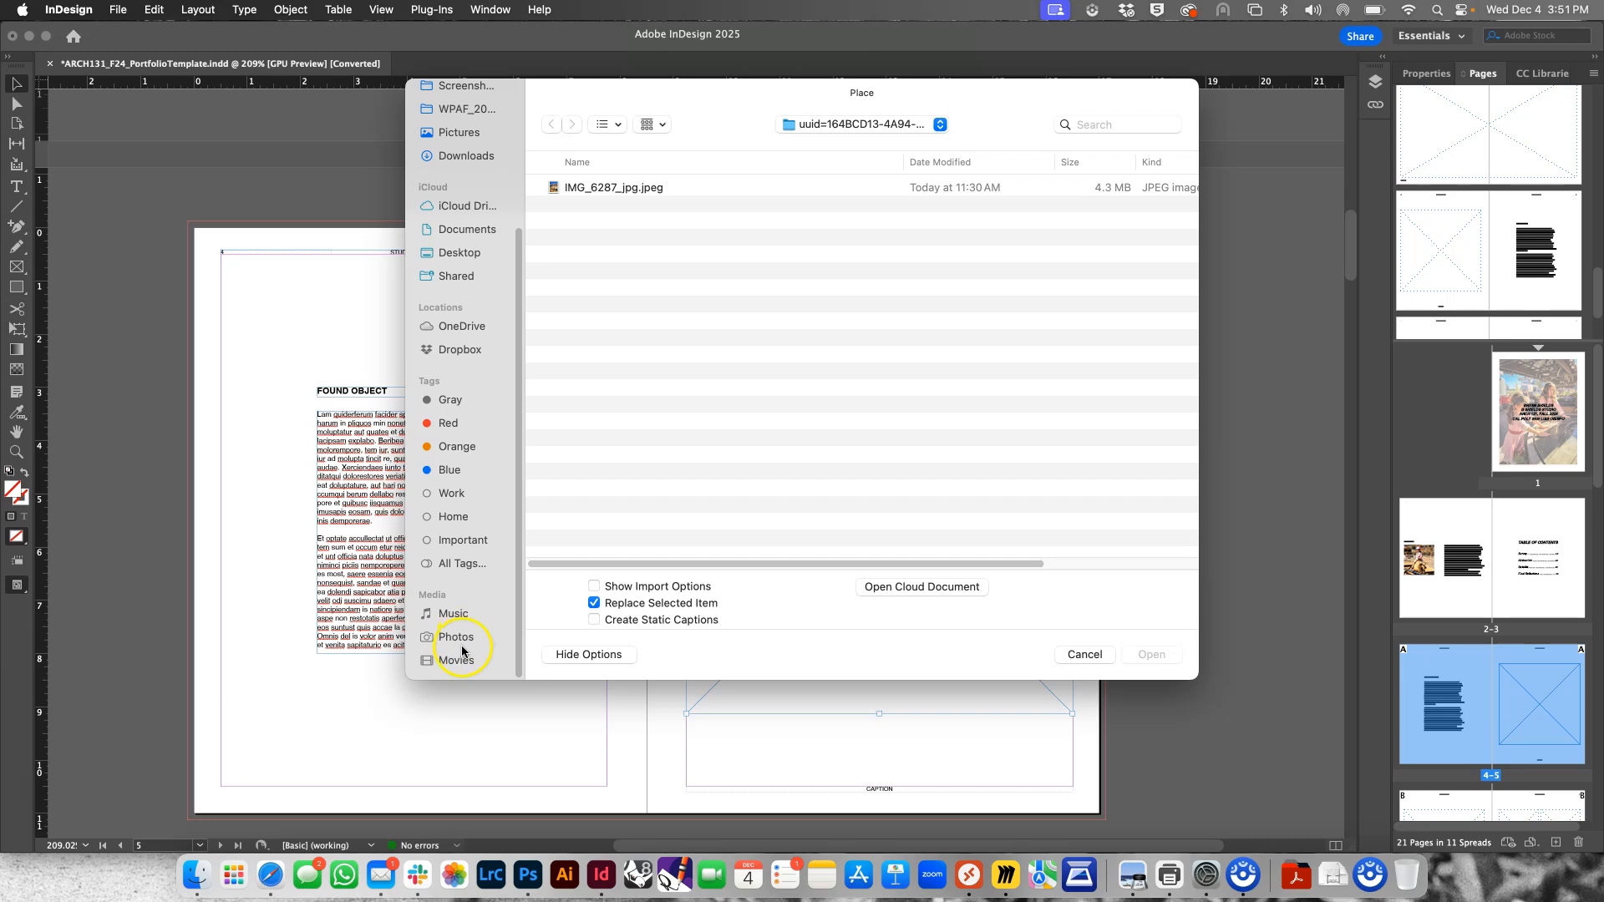
click(459, 640)
scroll(852, 460, down, 3)
scroll(852, 460, down, 4)
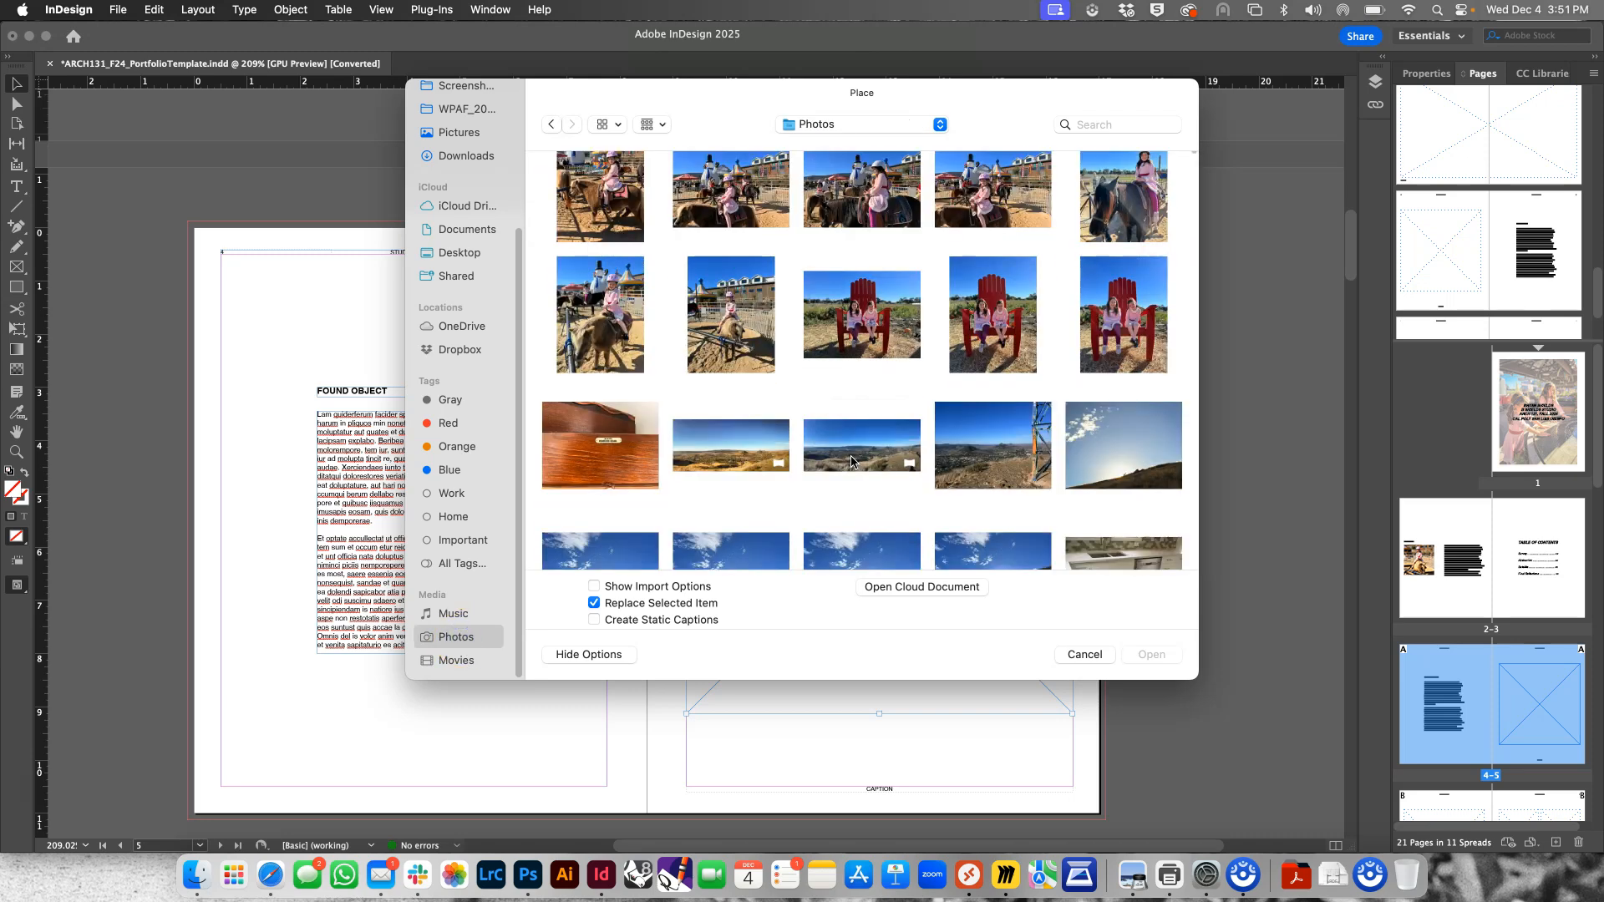
scroll(958, 363, up, 4)
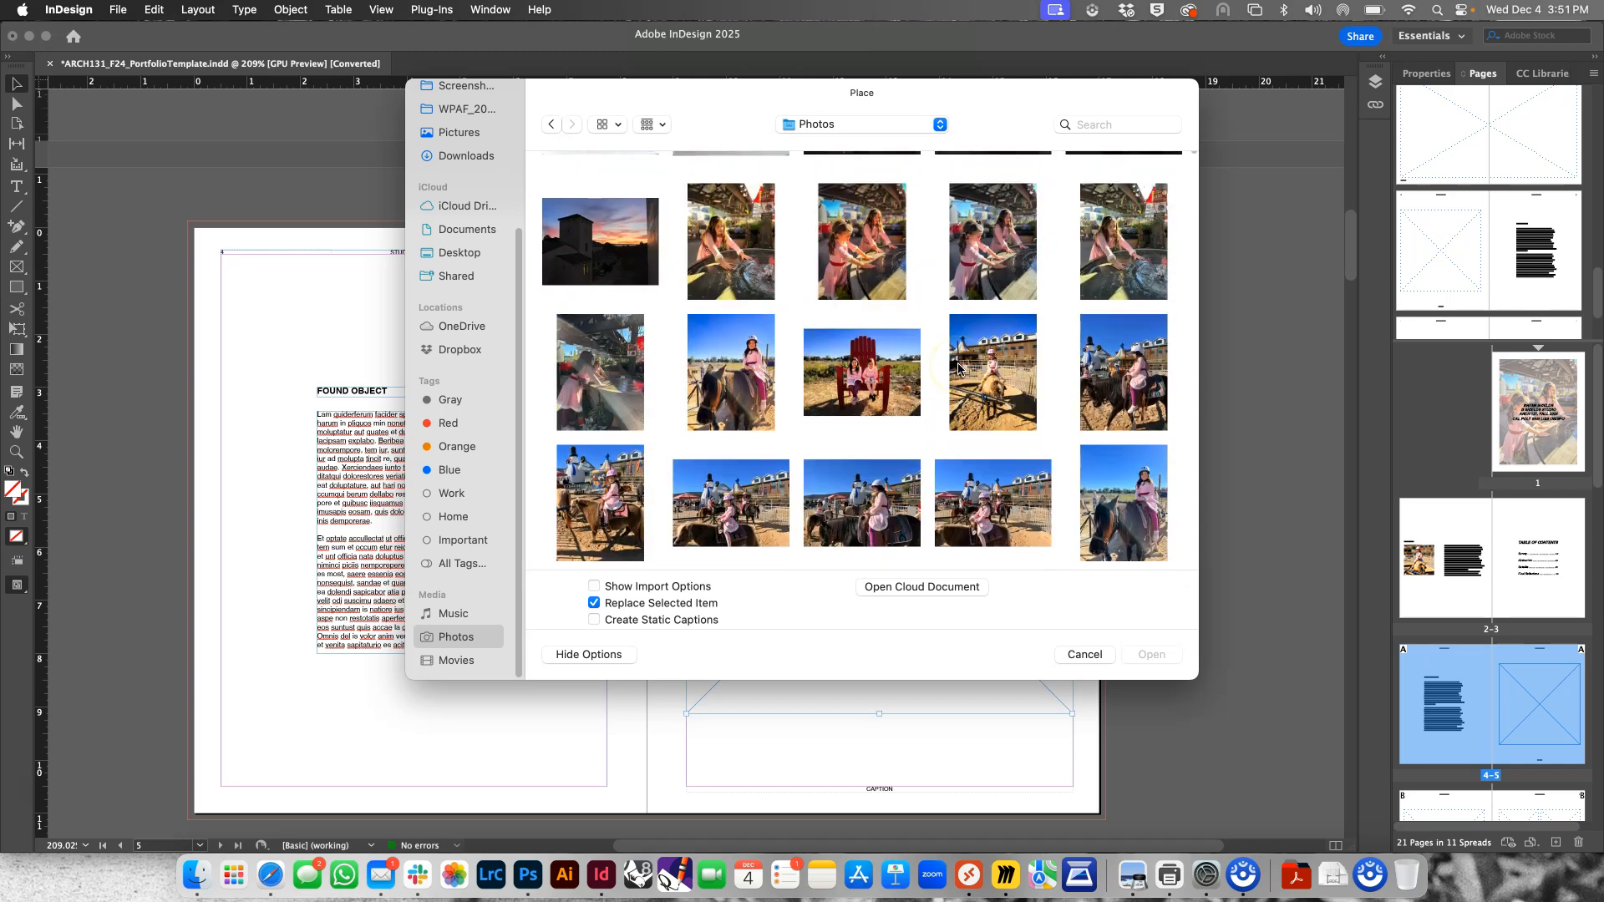
click(885, 384)
click(1134, 654)
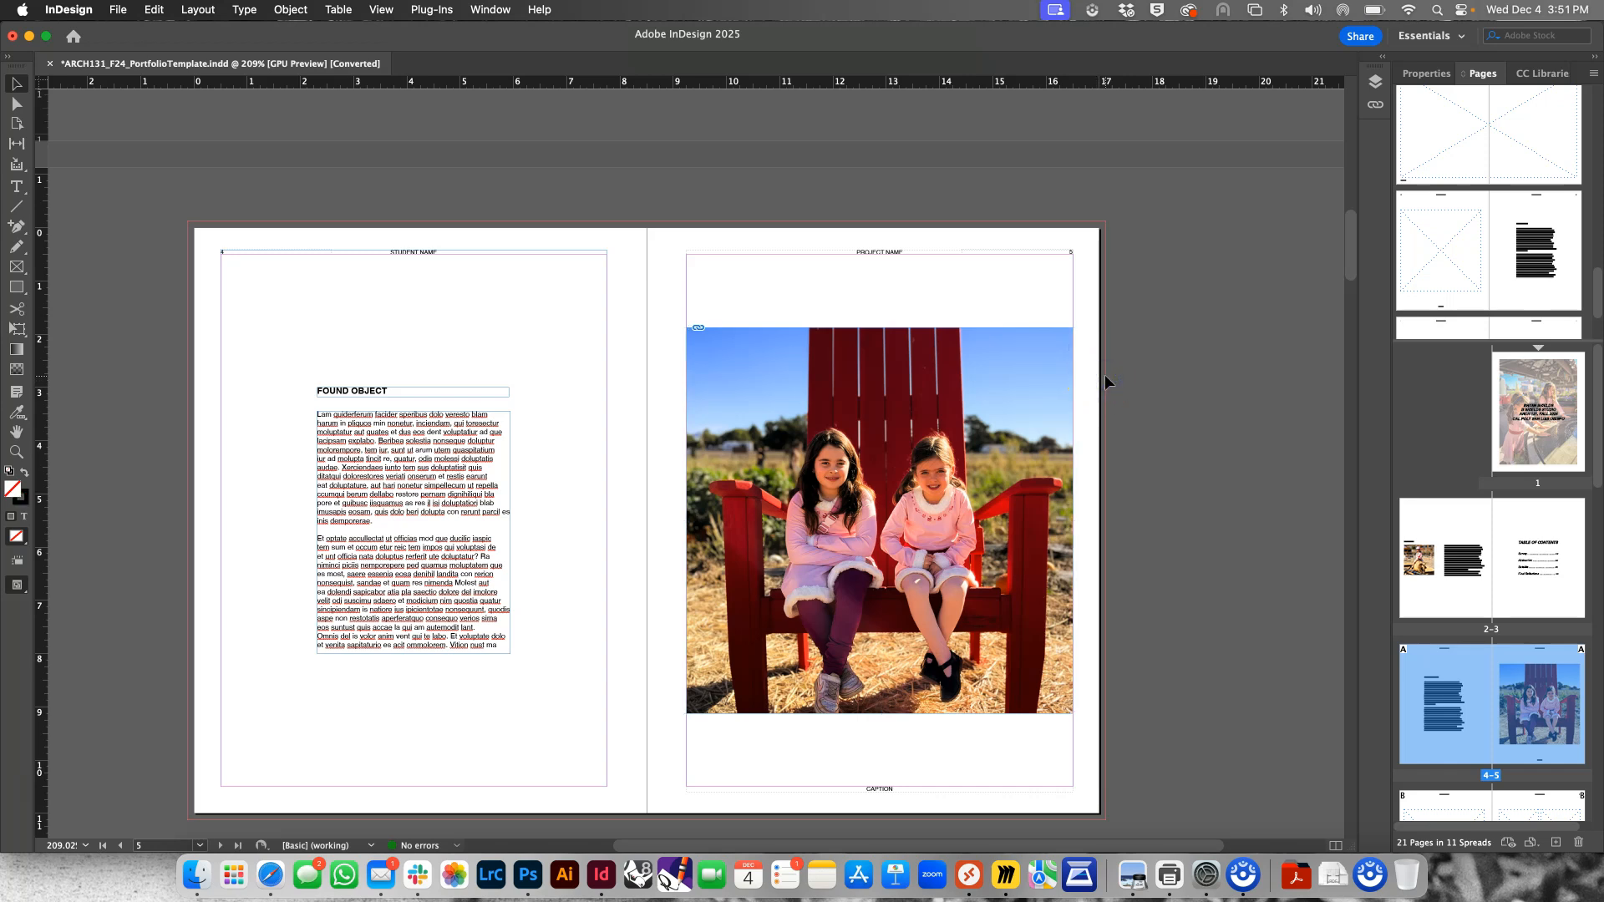
Draw a thin rectangle above the "FOUND OBJECT" heading on page 4, spanning from margin to margin
click(14, 289)
drag(222, 375, 607, 350)
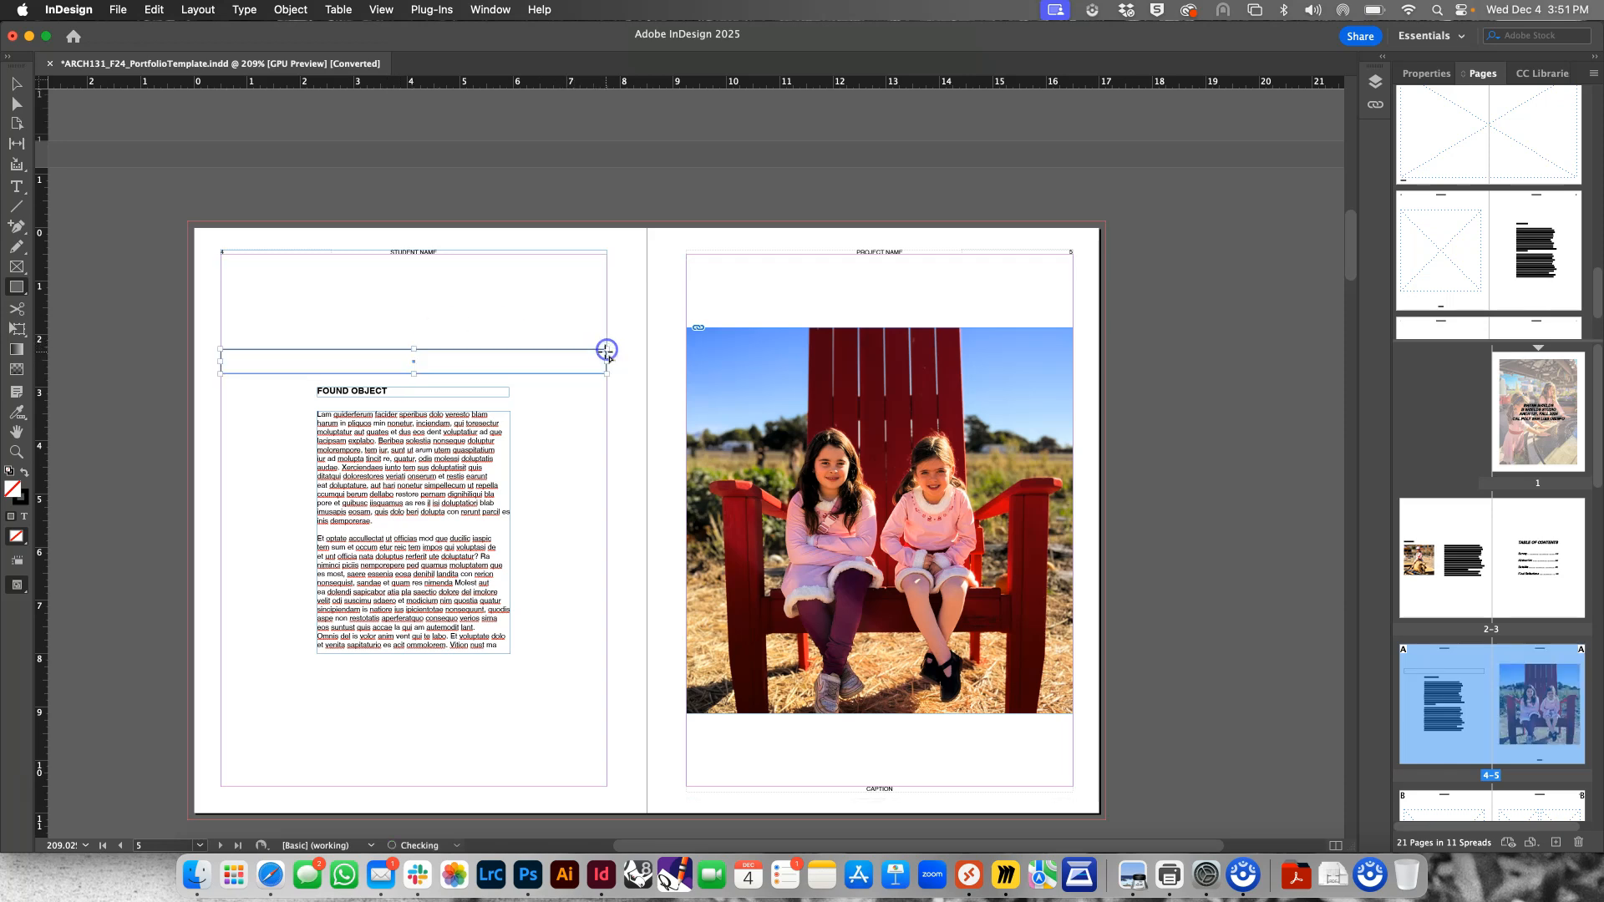
Set the thin rectangle on page 4 to a 0 pt stroke and fill it with the red C=15 M=100 swatch
click(1426, 74)
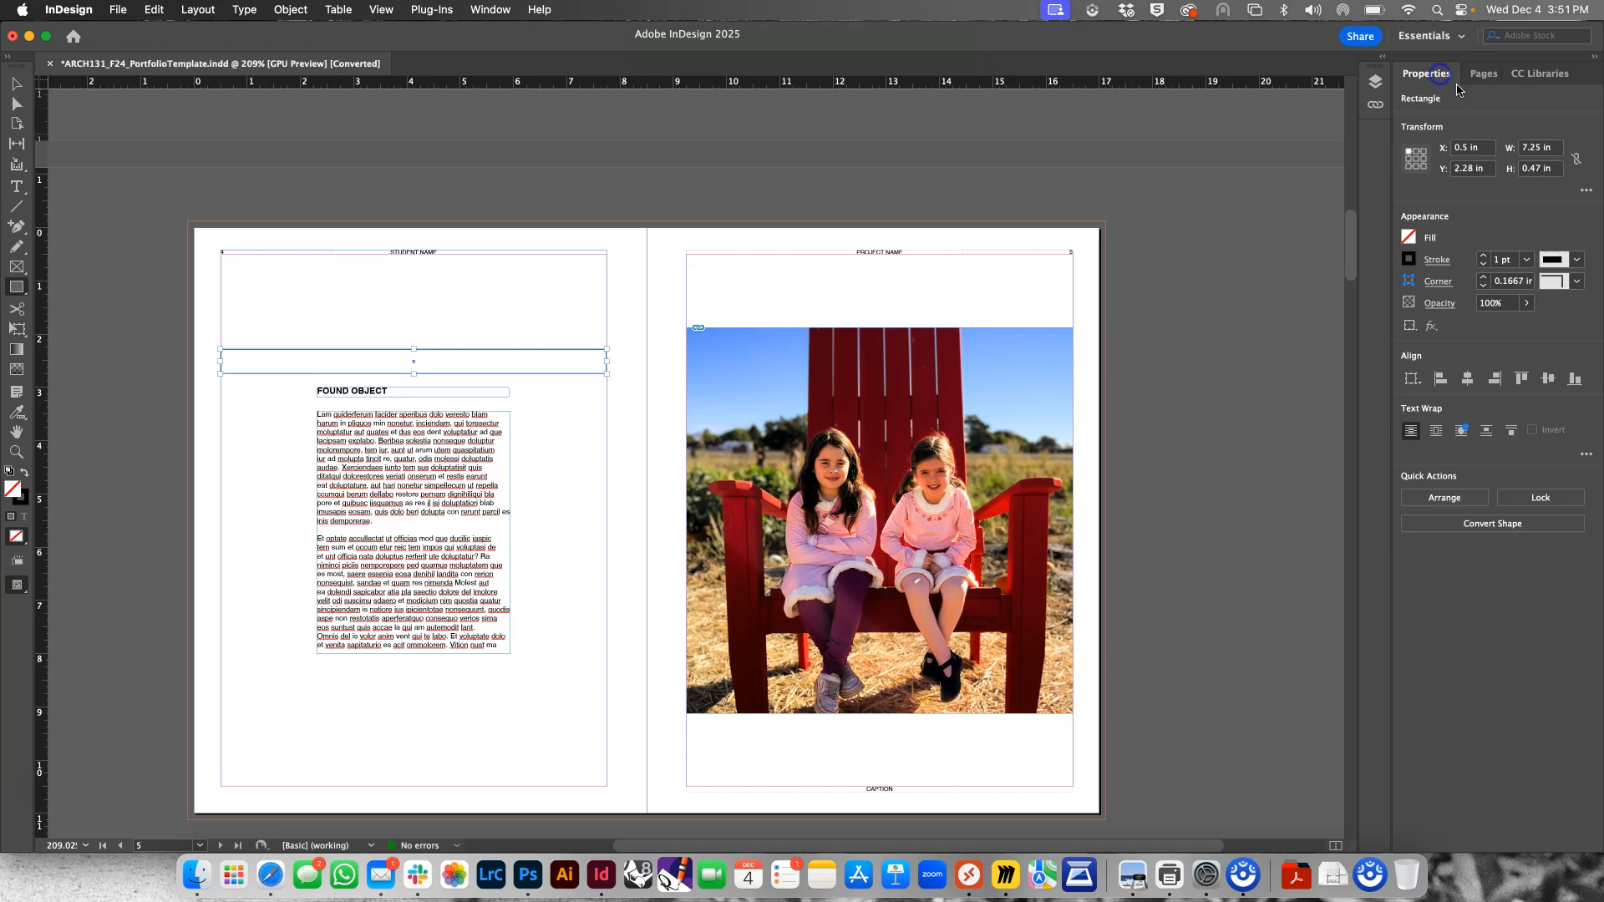
click(1483, 264)
click(1435, 242)
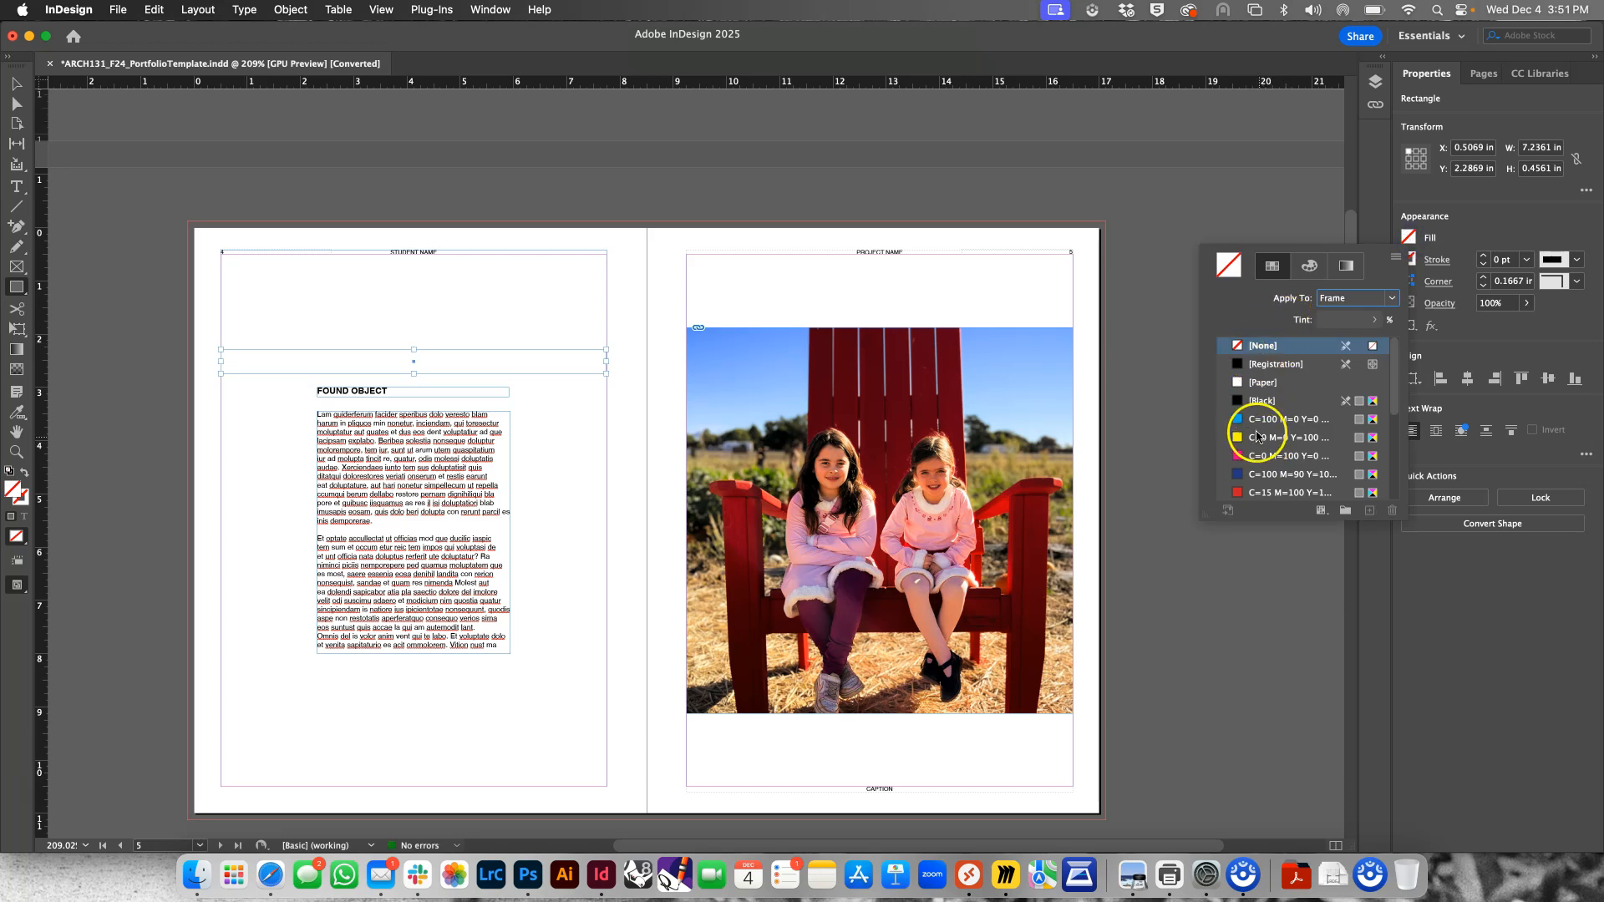
click(1238, 492)
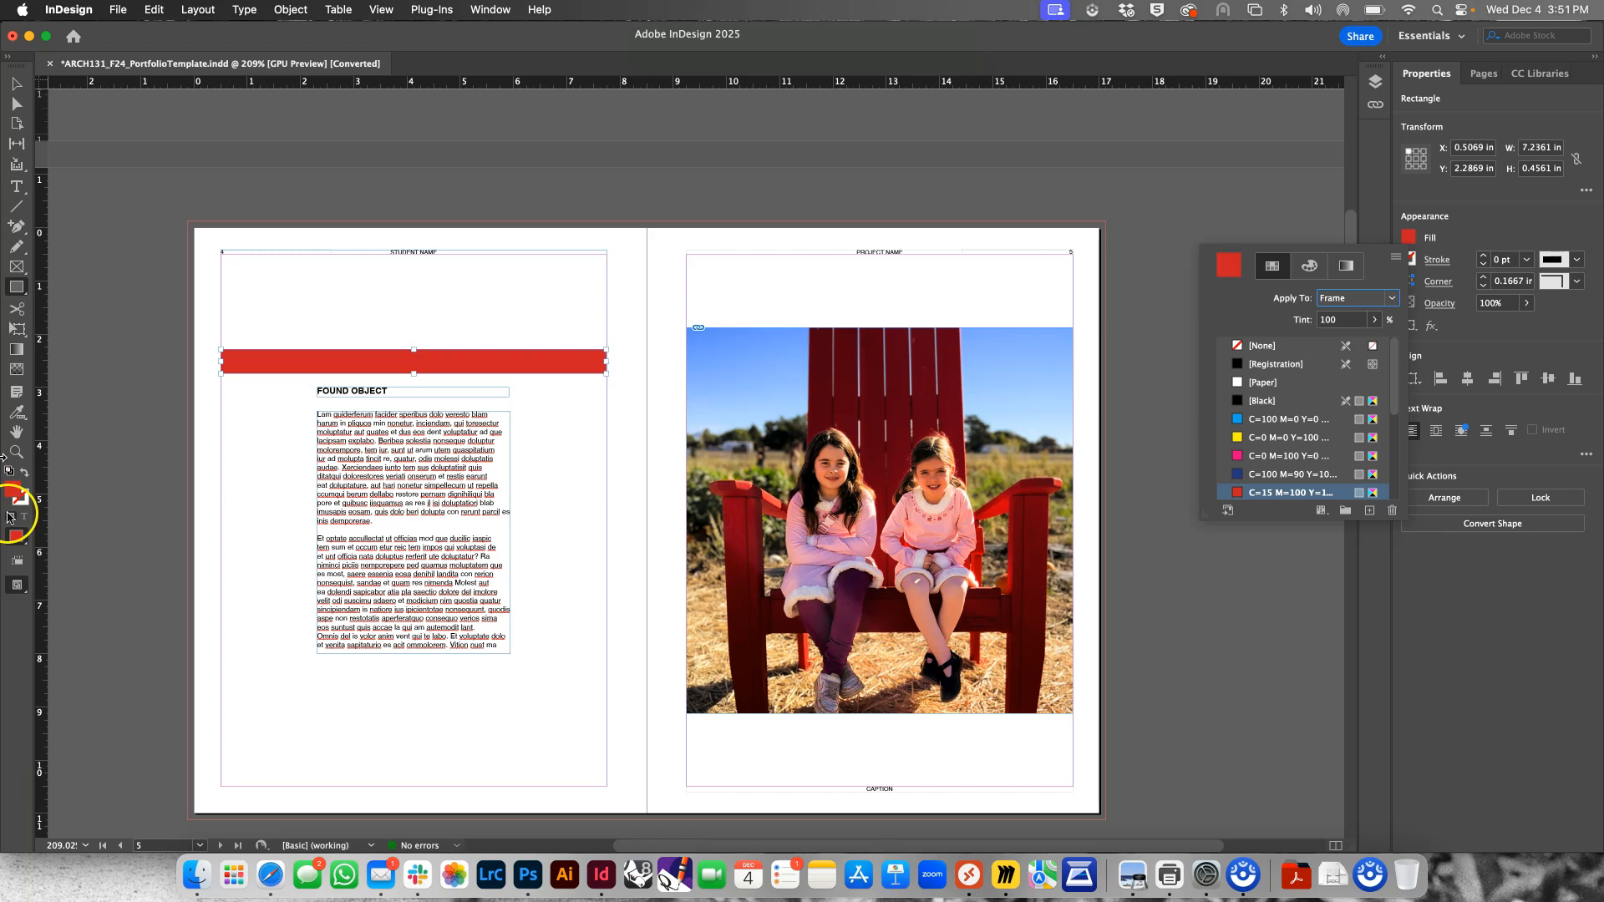
click(17, 413)
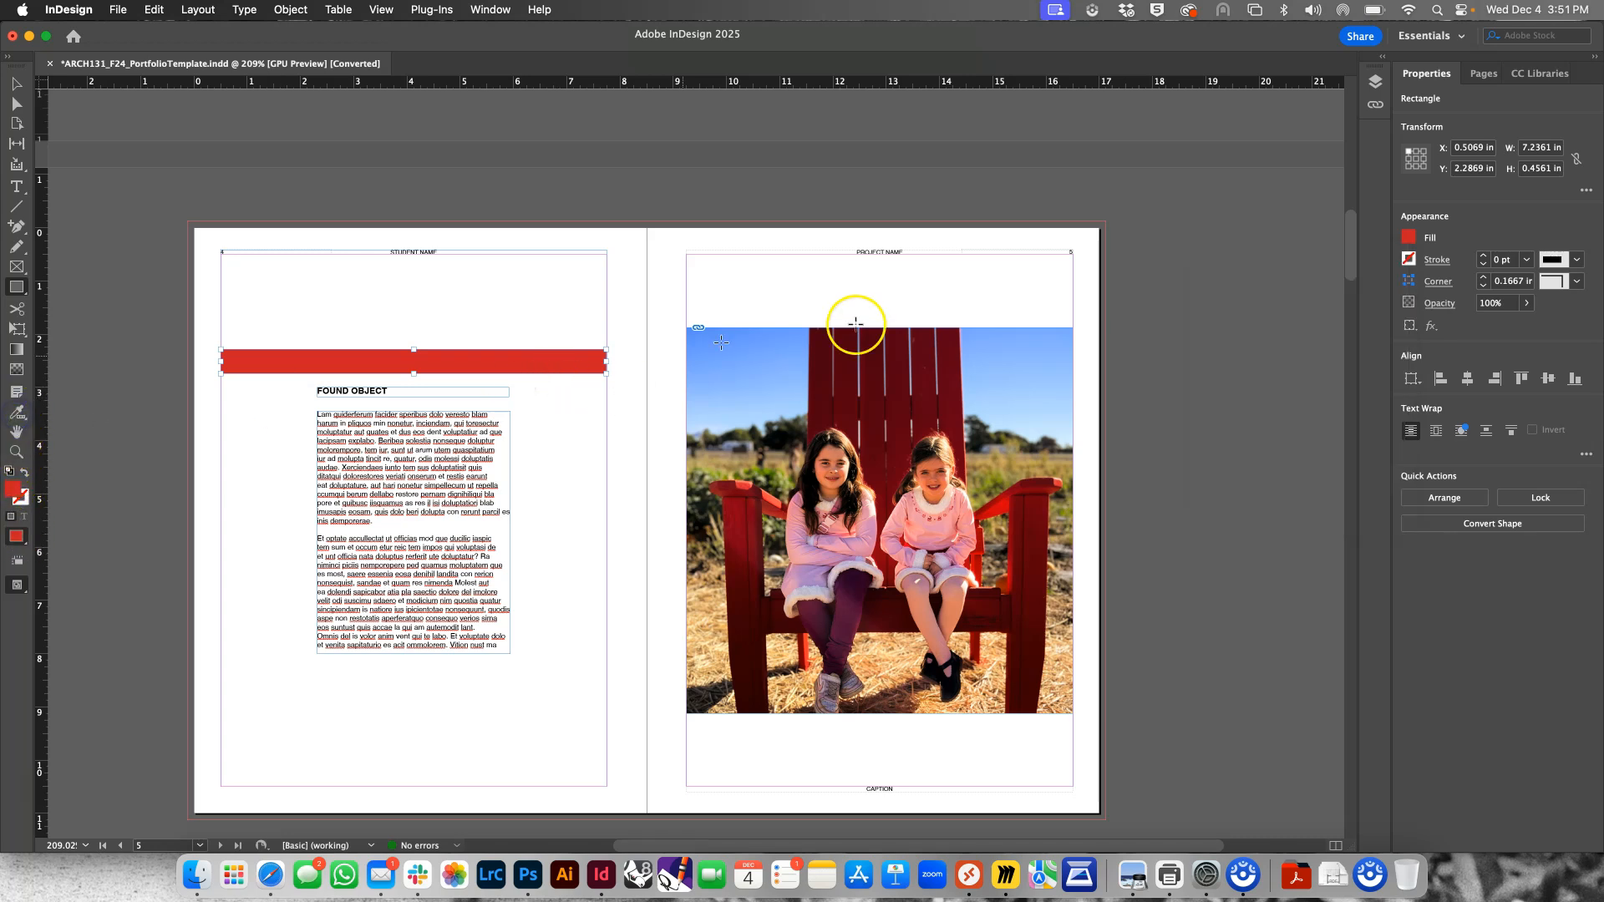
click(842, 382)
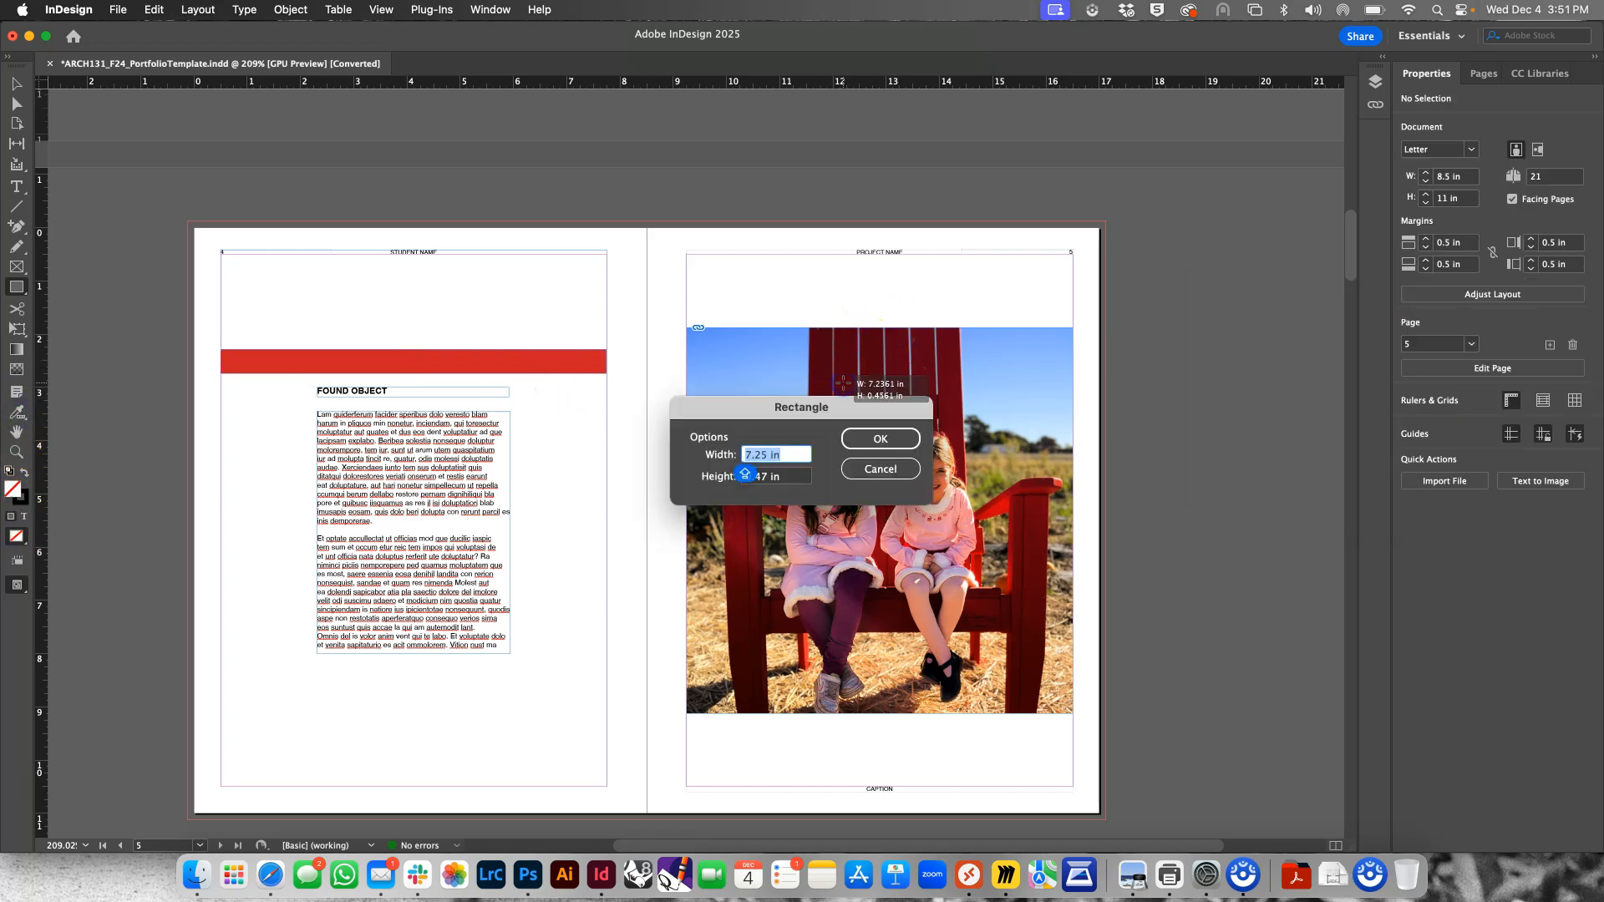
click(888, 437)
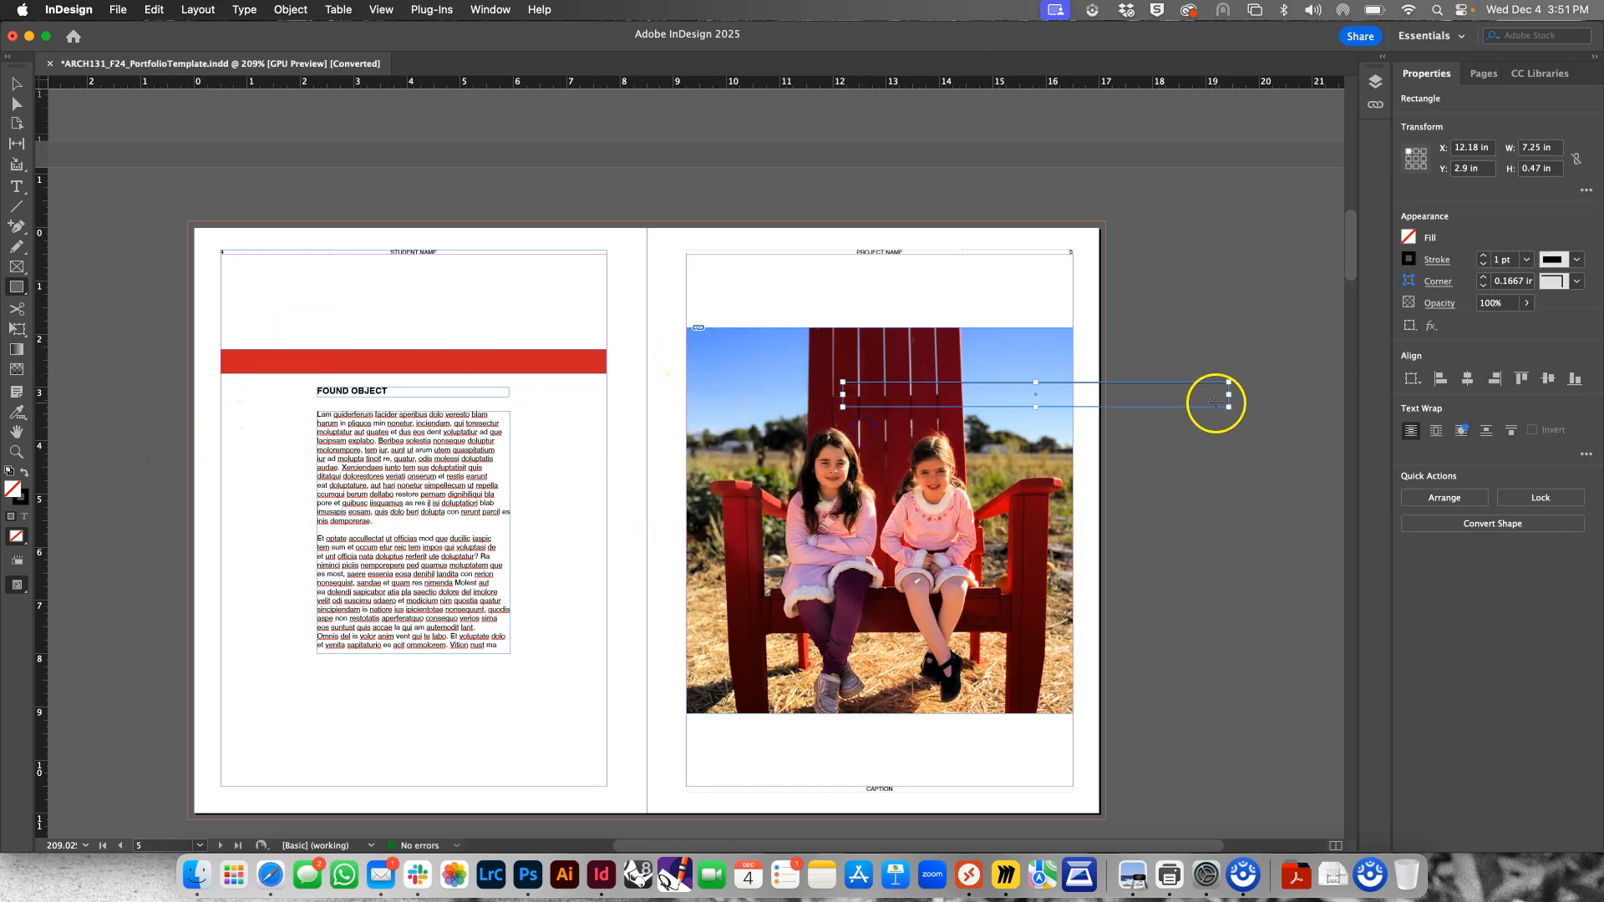
click(24, 86)
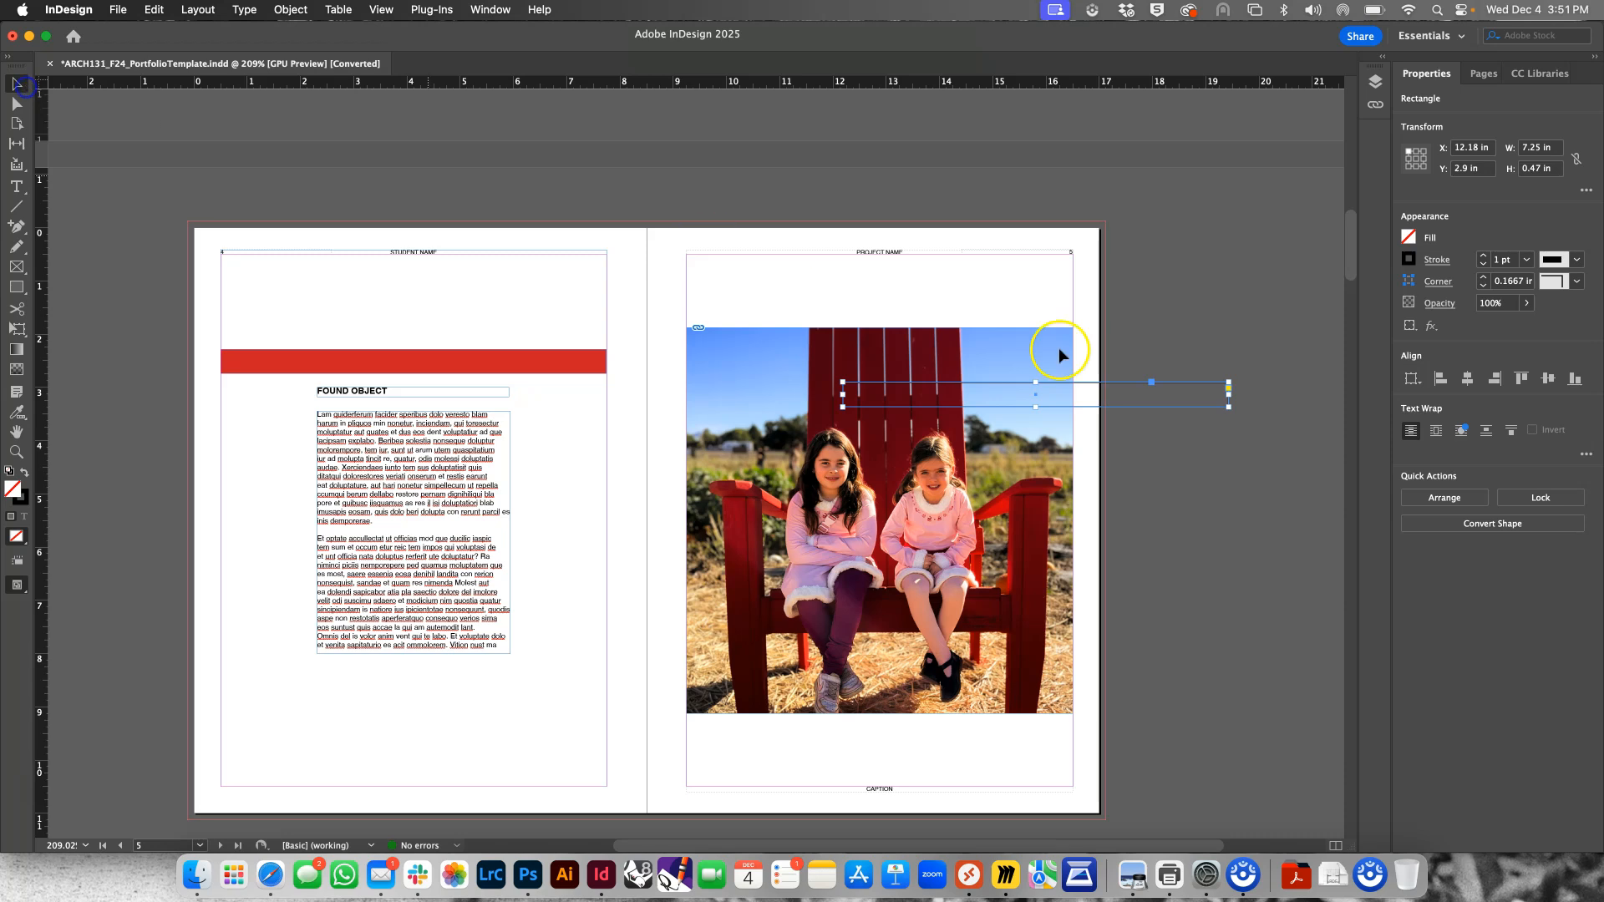
key(BackSpace)
Move the red bar to page 5 and stretch it to fill the area within the margins, 7.25 by 10 in
click(482, 368)
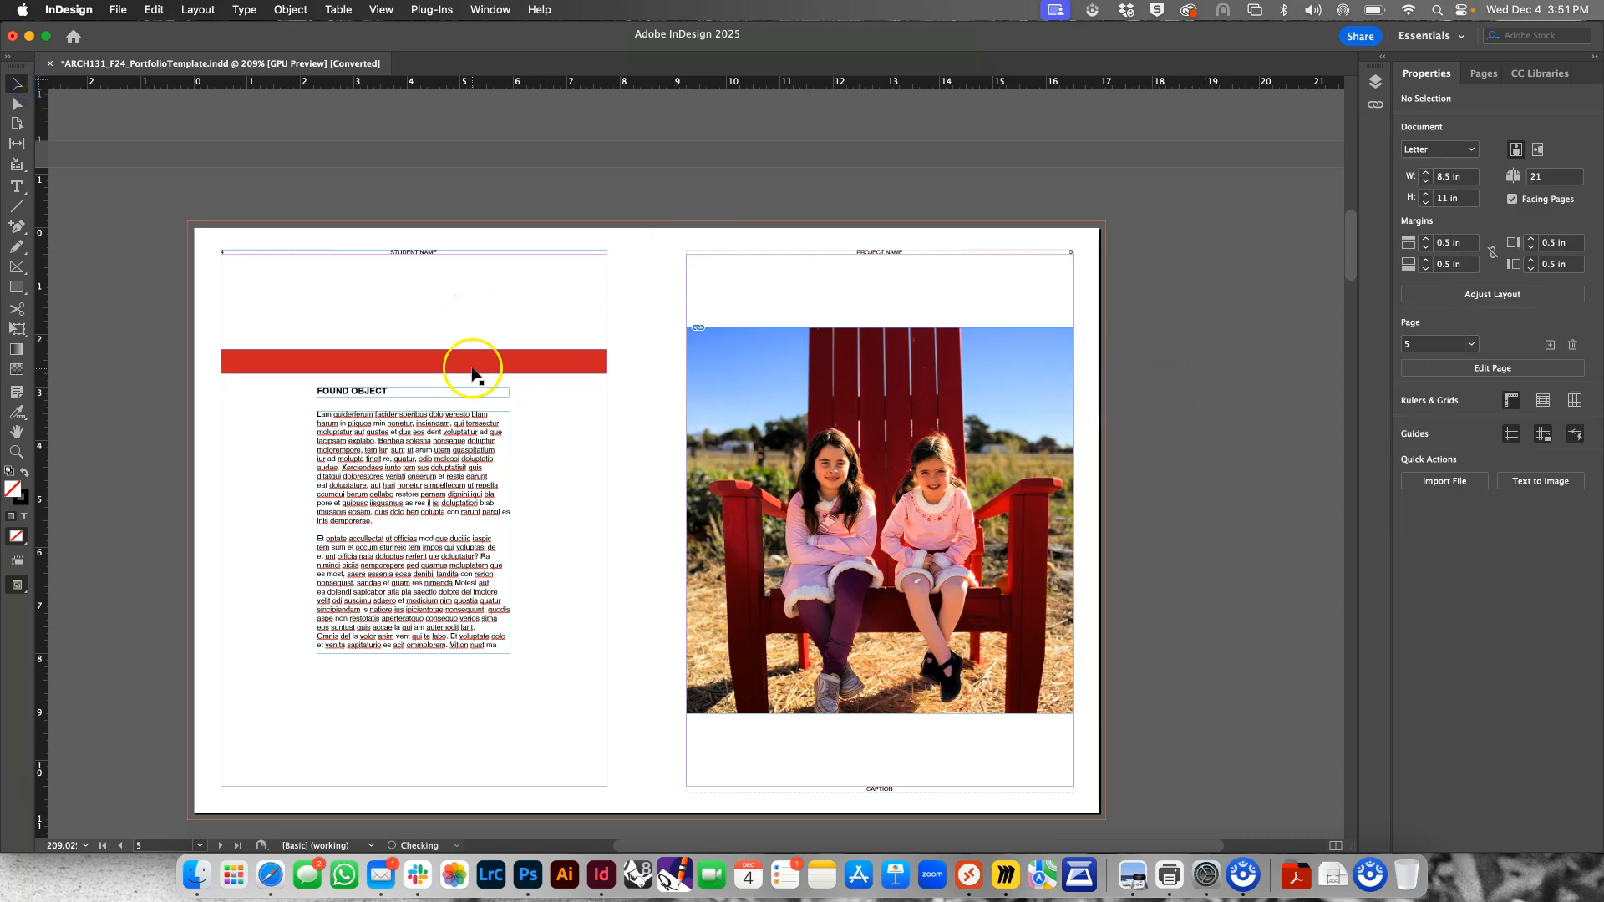
drag(482, 368, 950, 314)
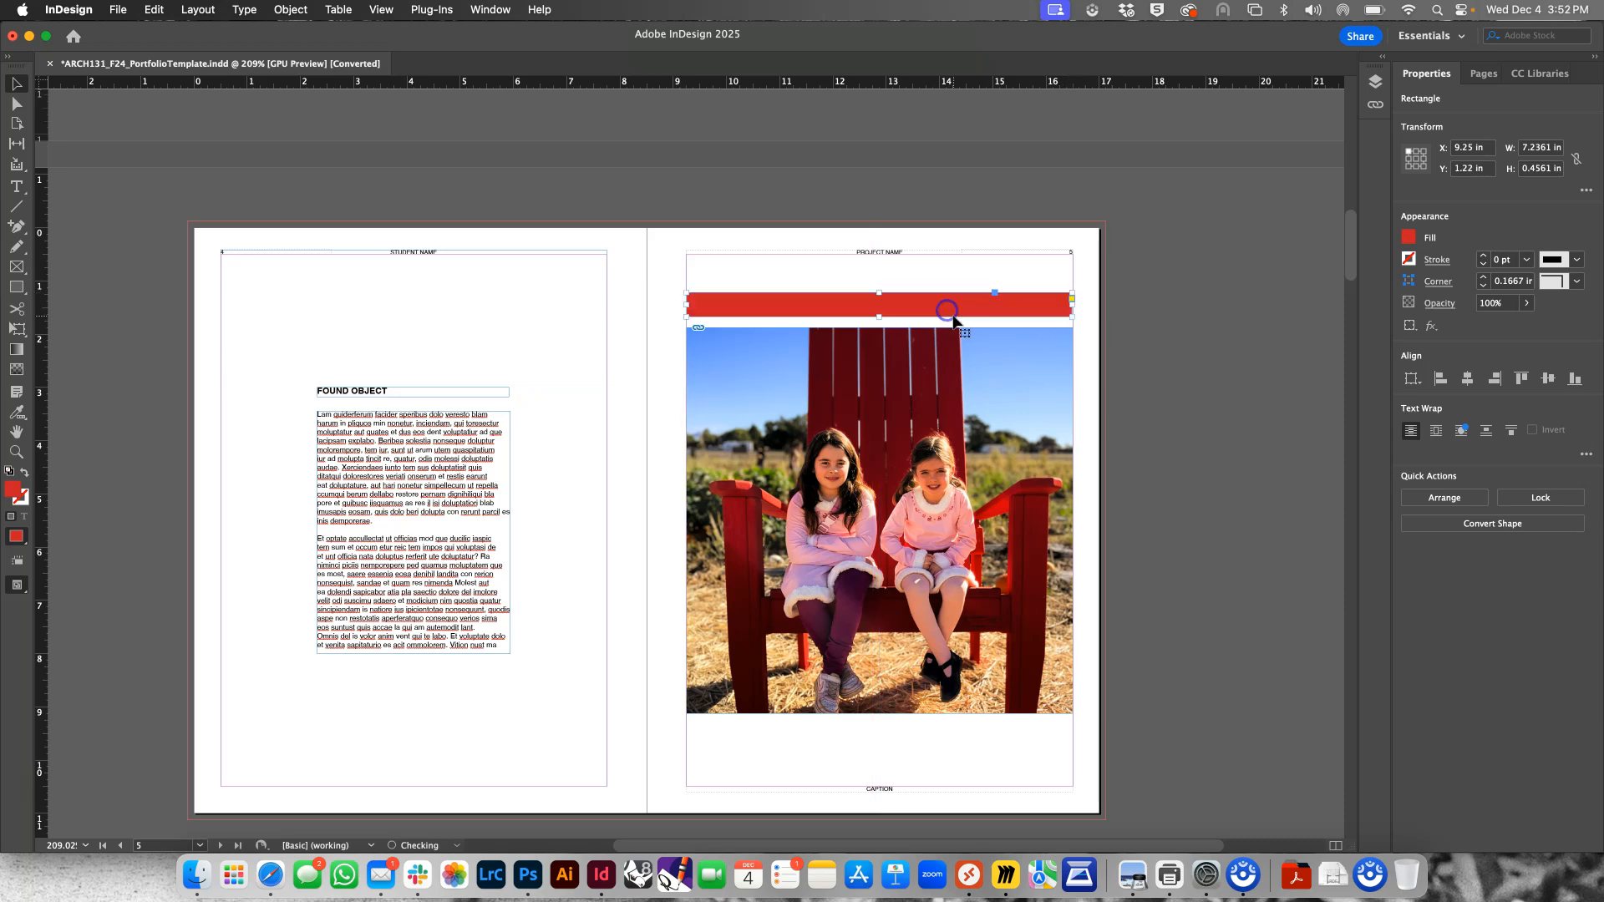
mouse_move(1067, 307)
mouse_down()
mouse_move(1040, 308)
mouse_move(1072, 306)
mouse_up()
drag(878, 292, 884, 255)
drag(887, 324, 878, 786)
click(1214, 381)
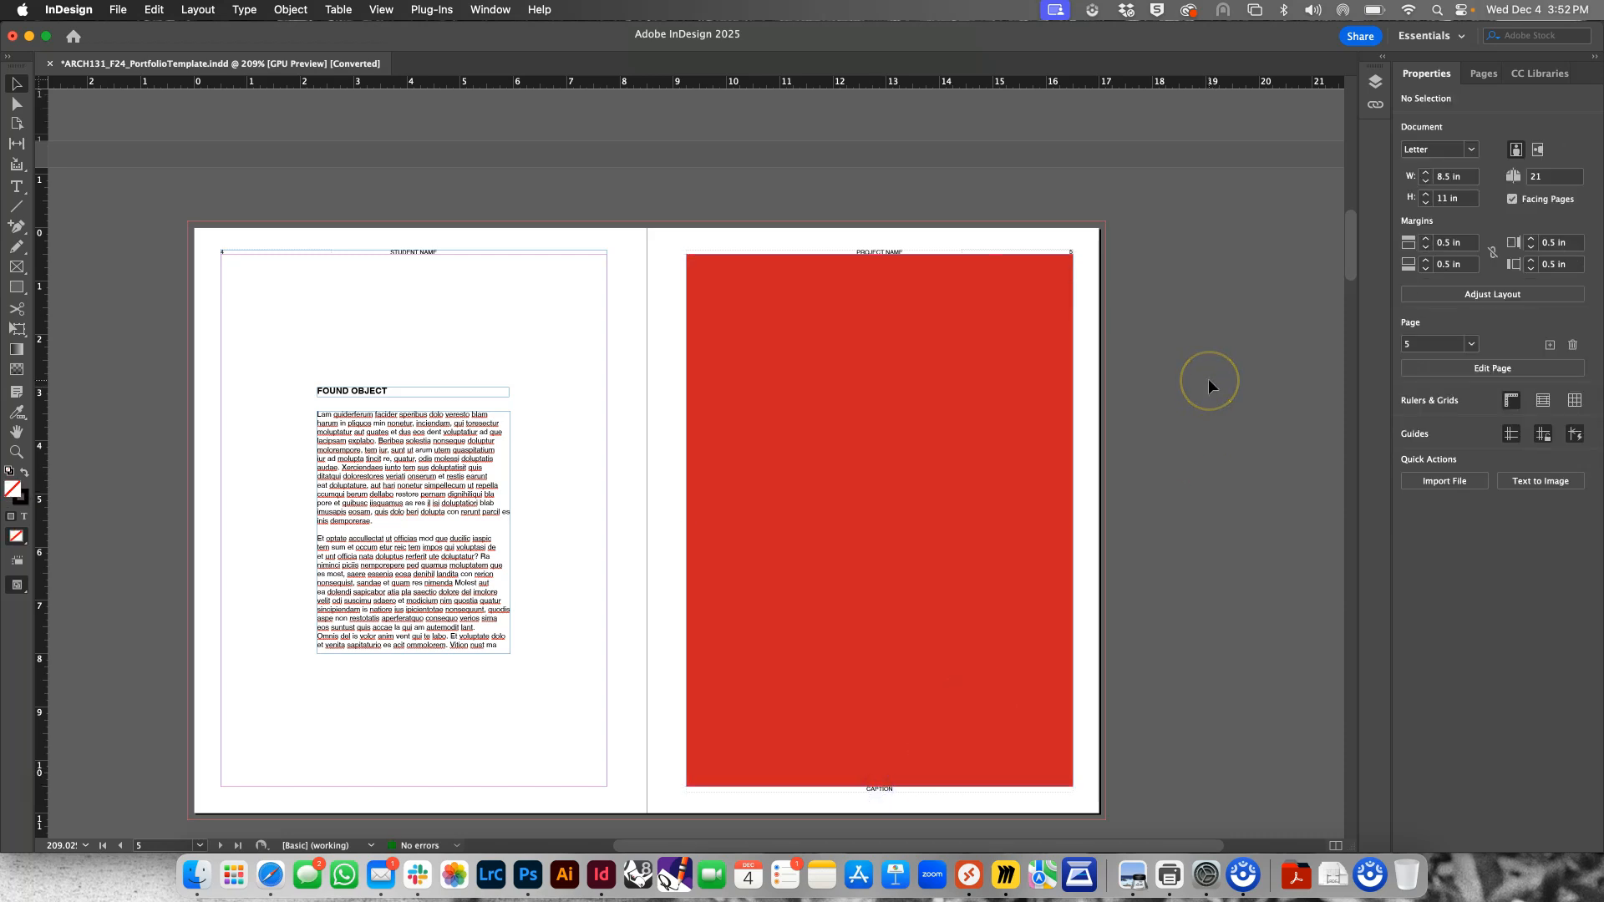
Align the red rectangle with page 5's top-left corner and enlarge it to cover the full page, 8.5 by 11 in
click(980, 378)
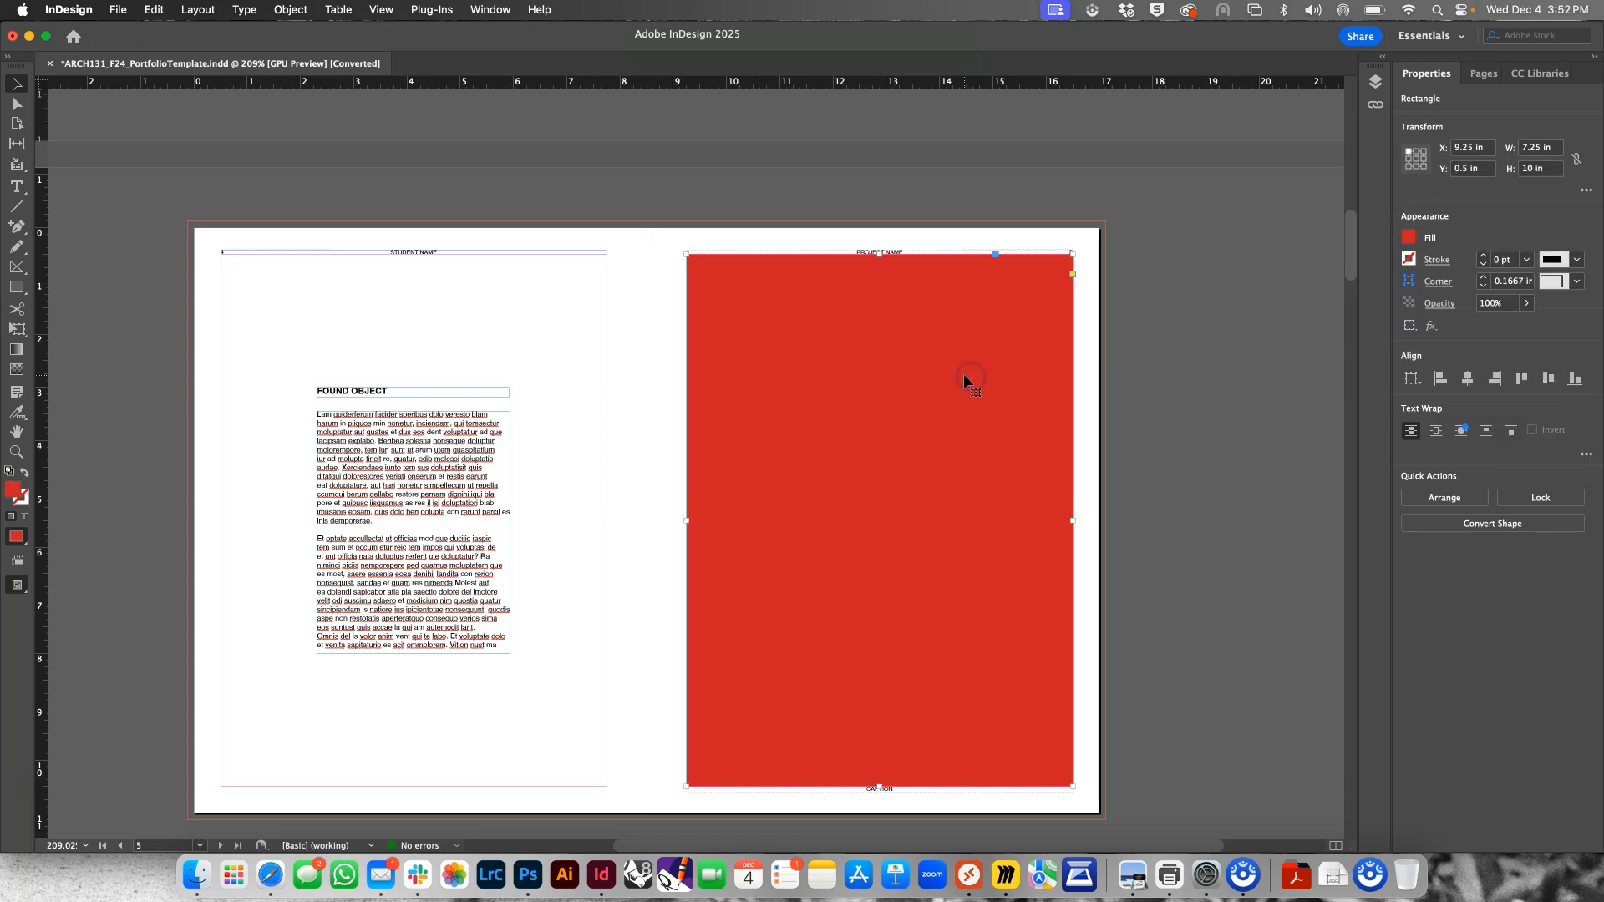
drag(964, 373, 1057, 386)
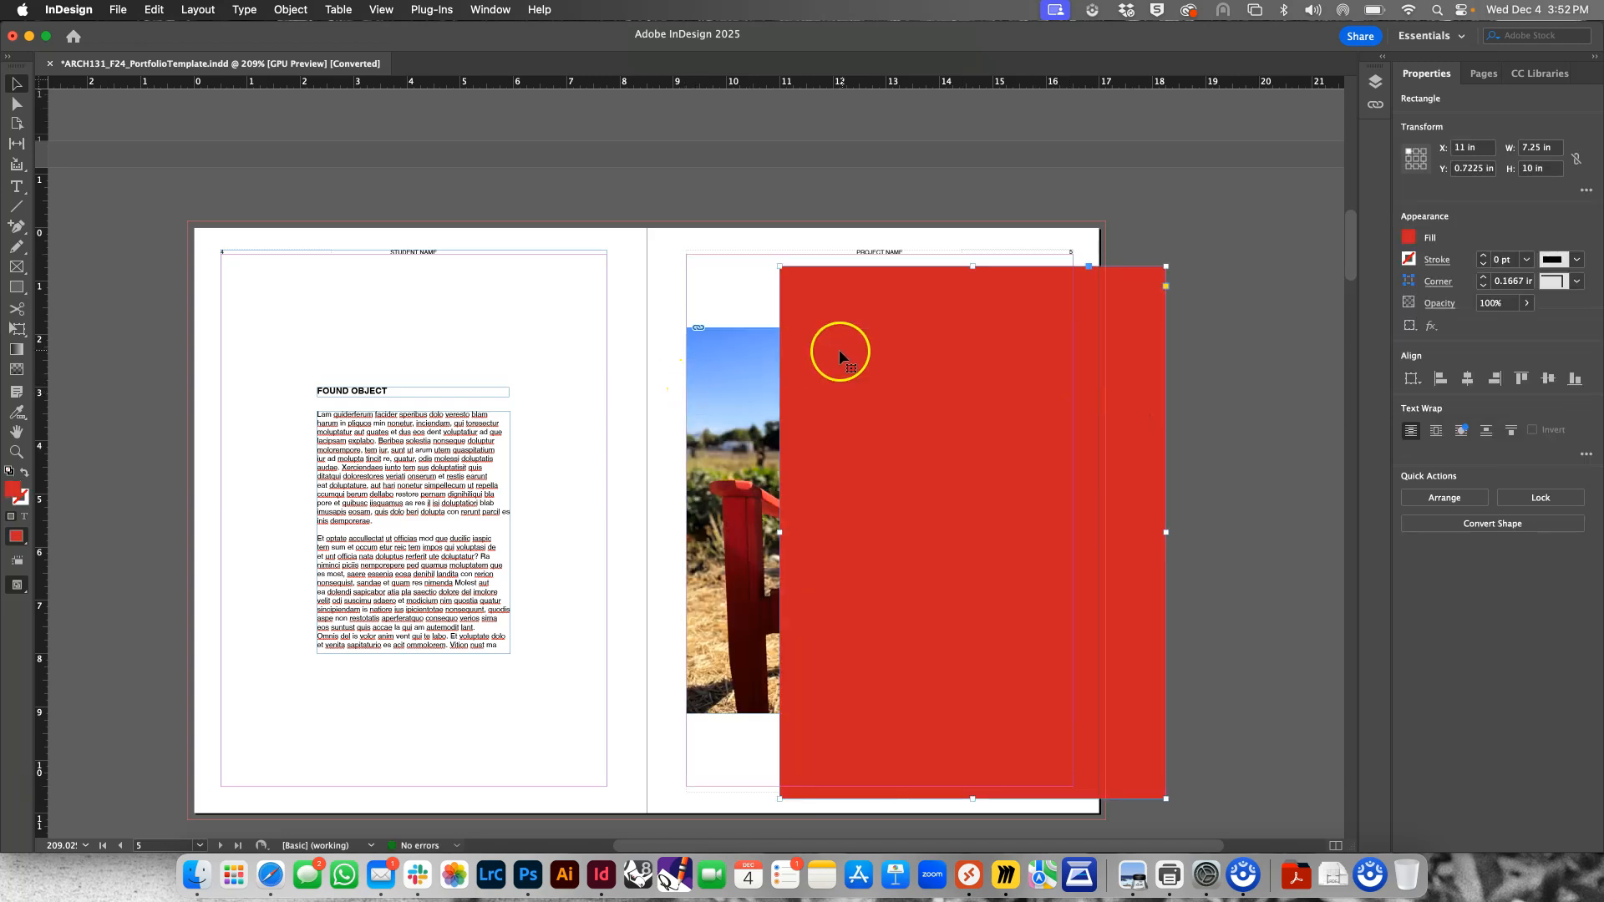
drag(827, 304, 698, 267)
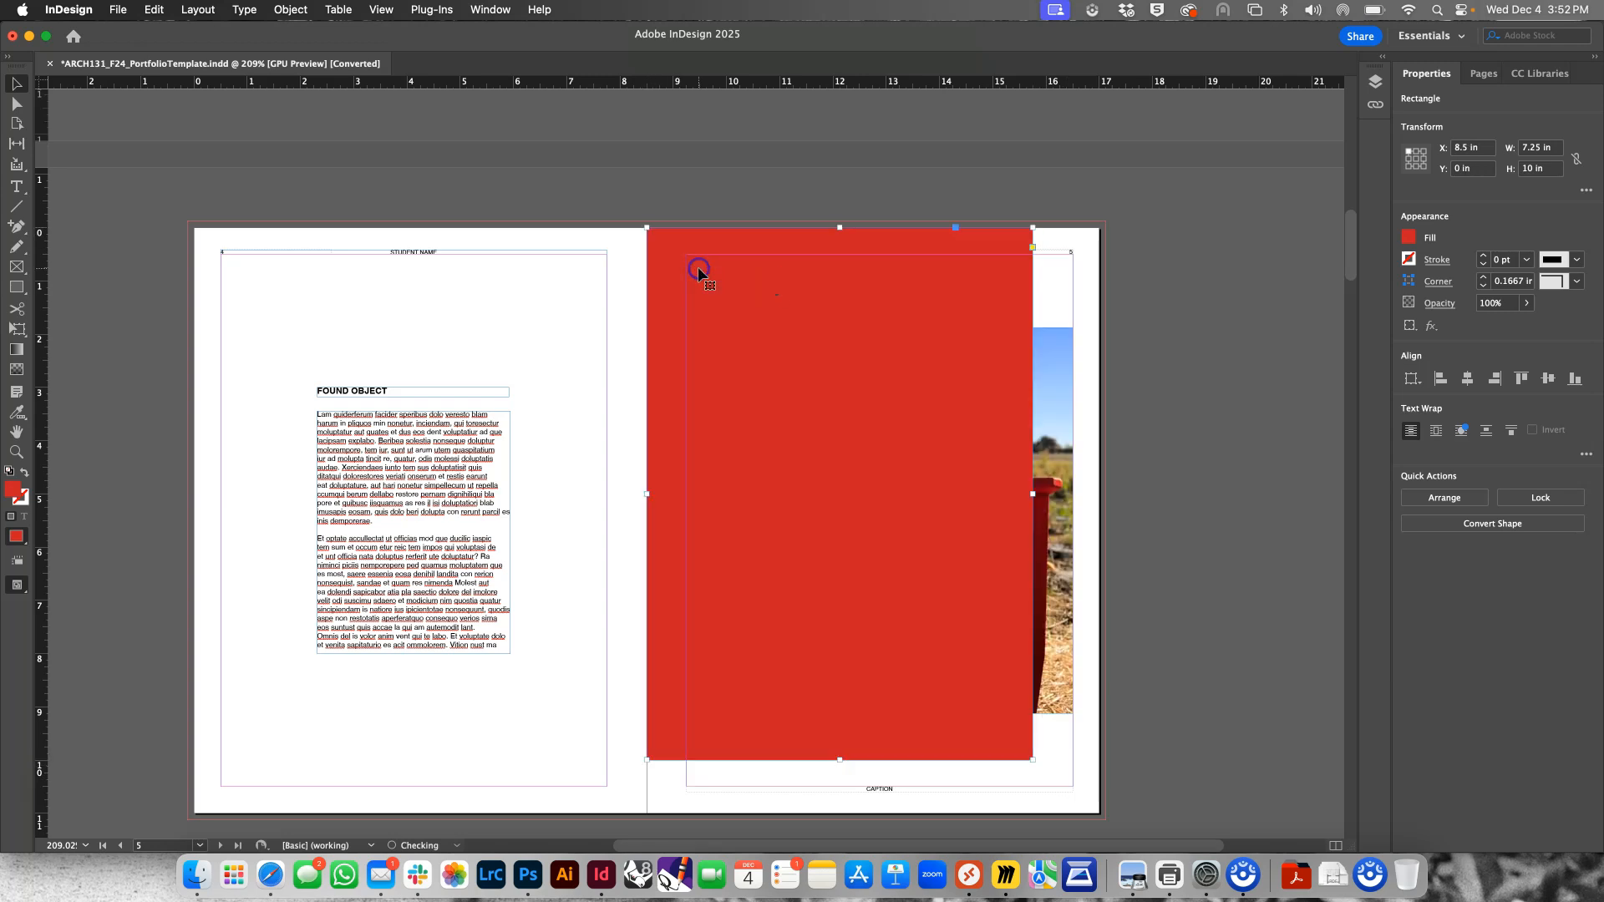
drag(1032, 762, 1100, 815)
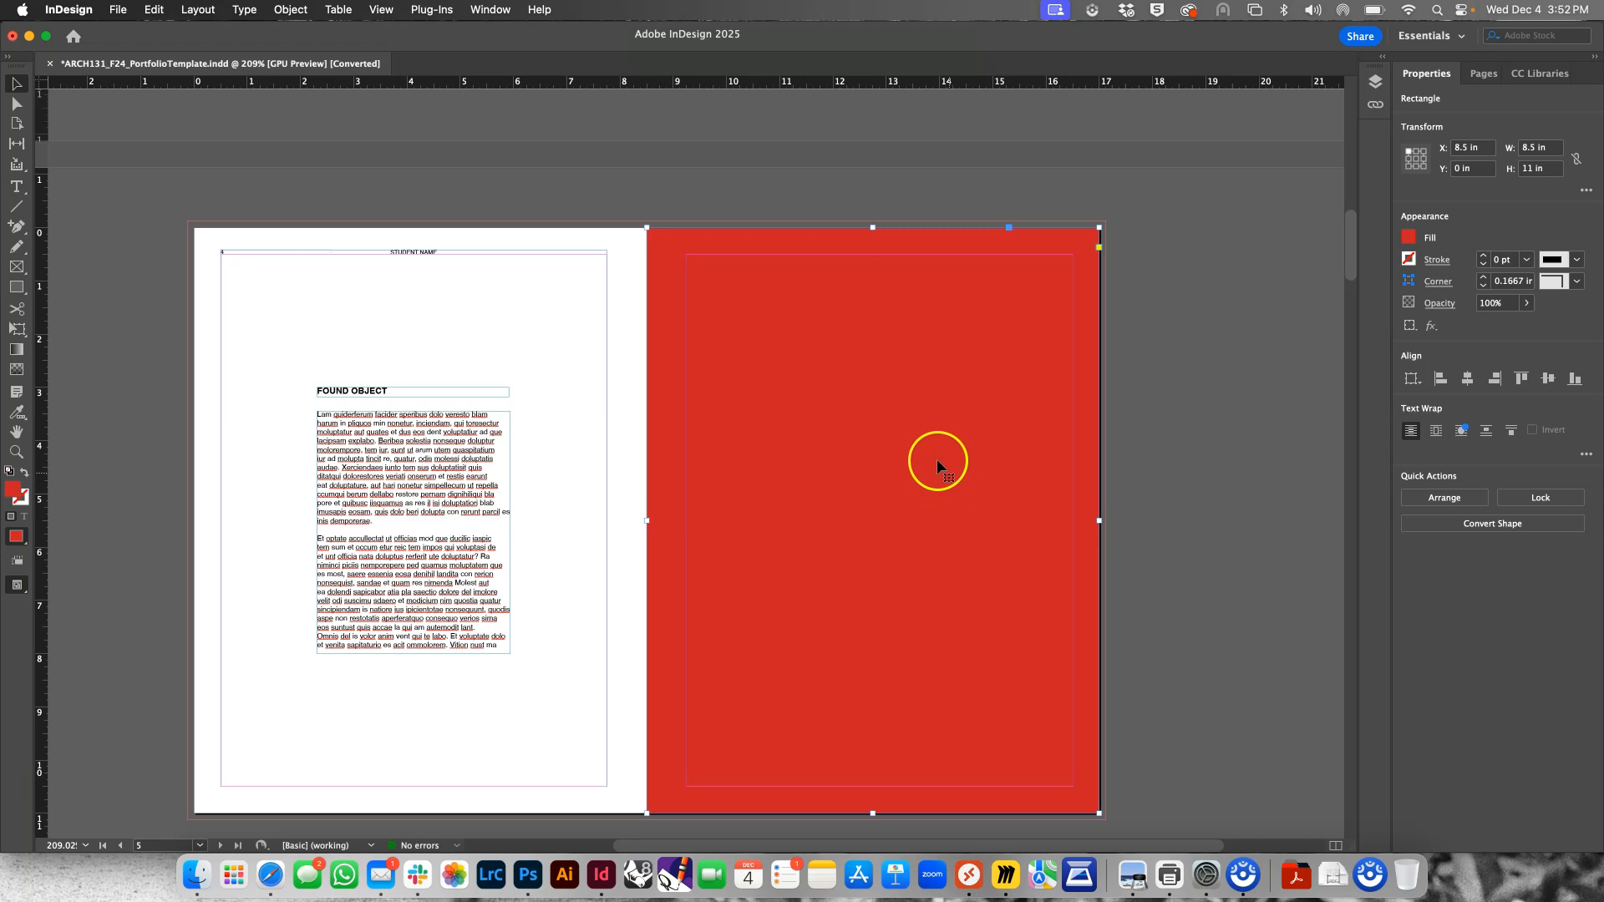
Send the red rectangle to the back, behind the photo on page 5, and deselect it
right_click(933, 418)
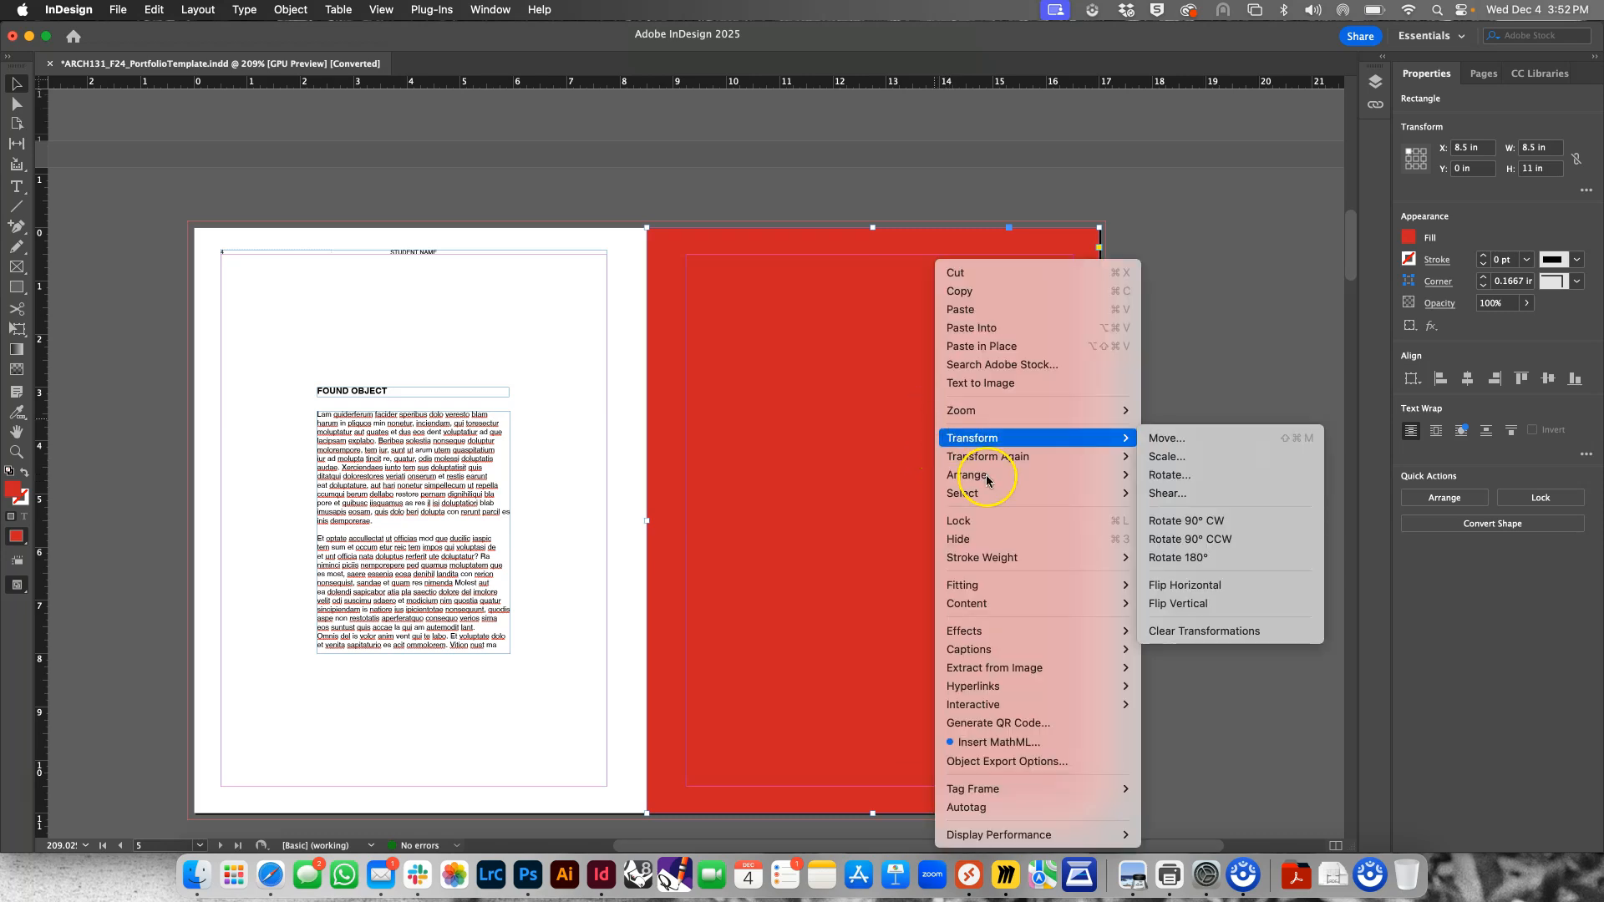
mouse_move(975, 479)
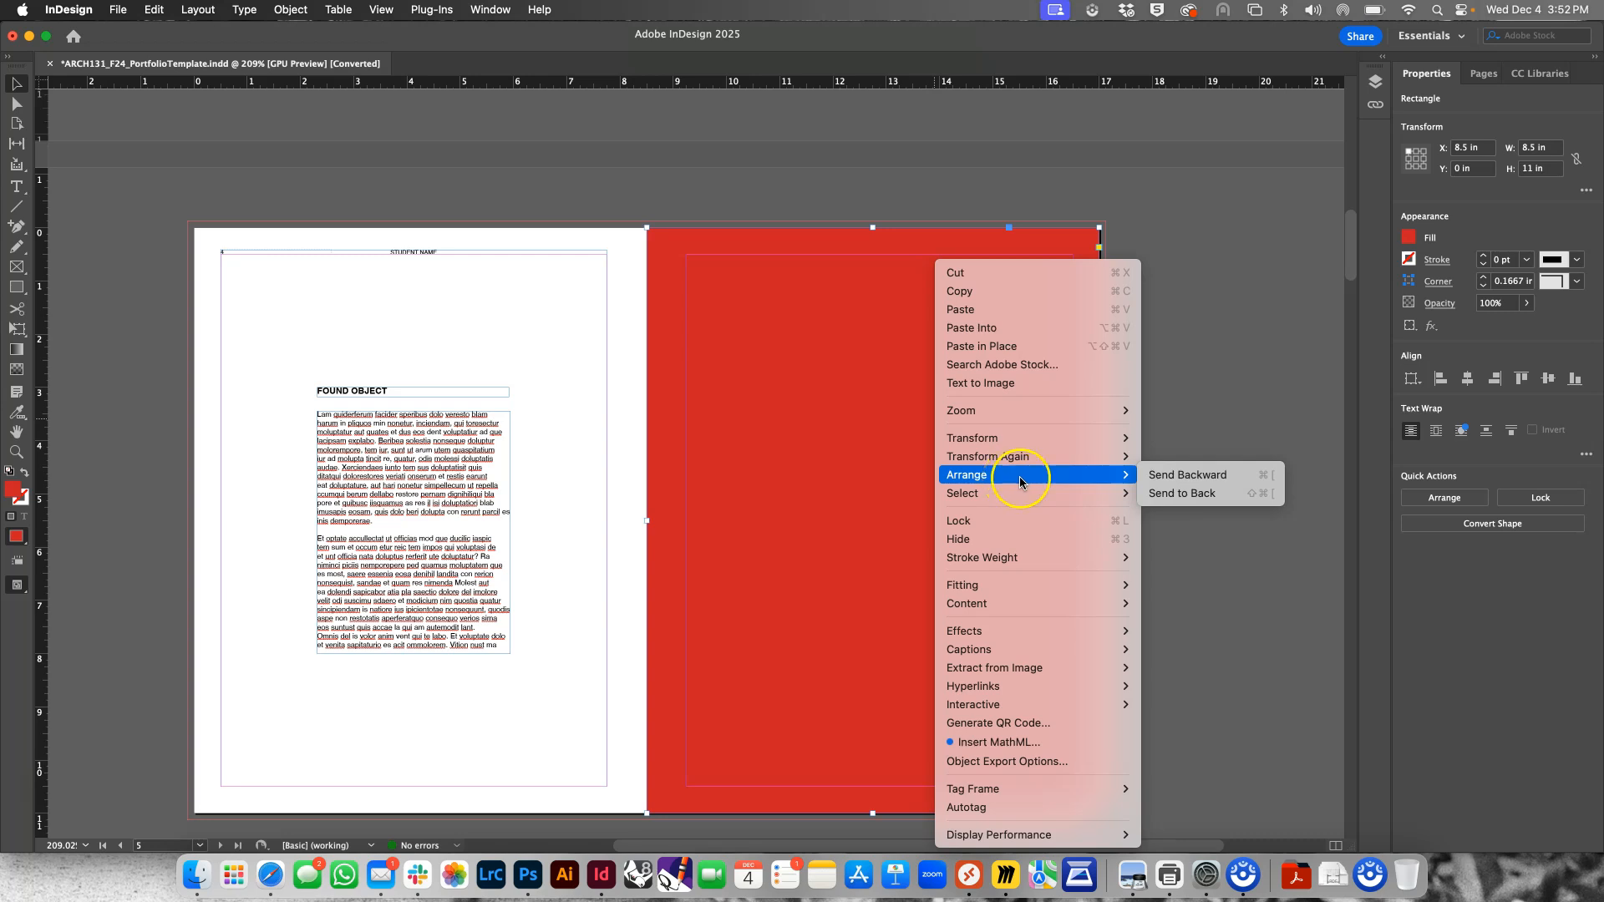
click(1159, 499)
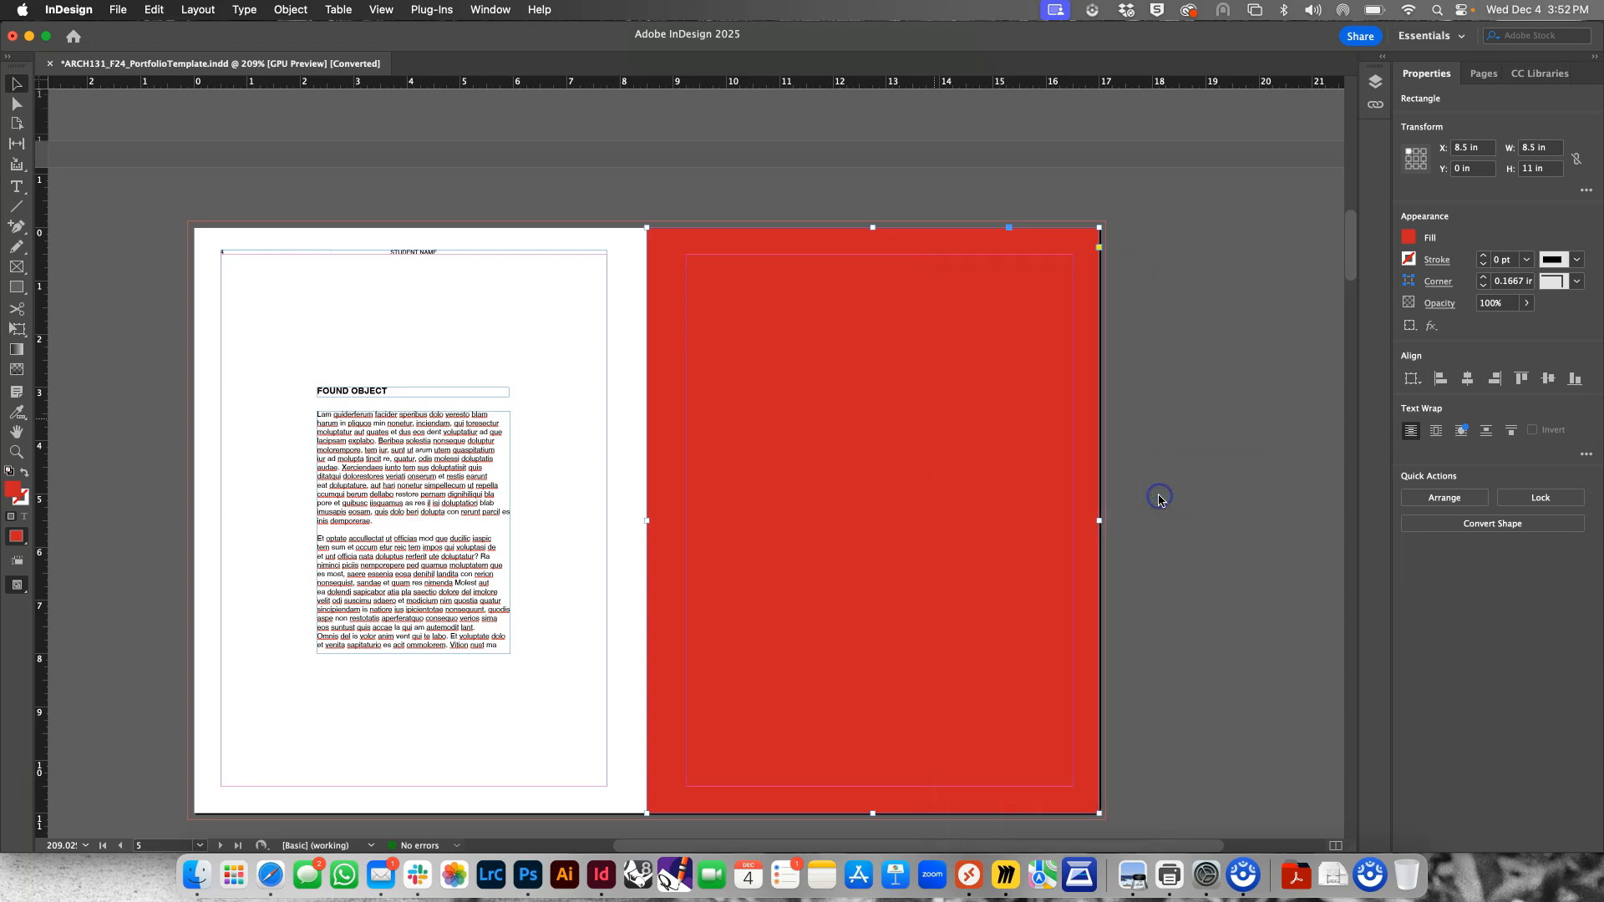
click(1160, 493)
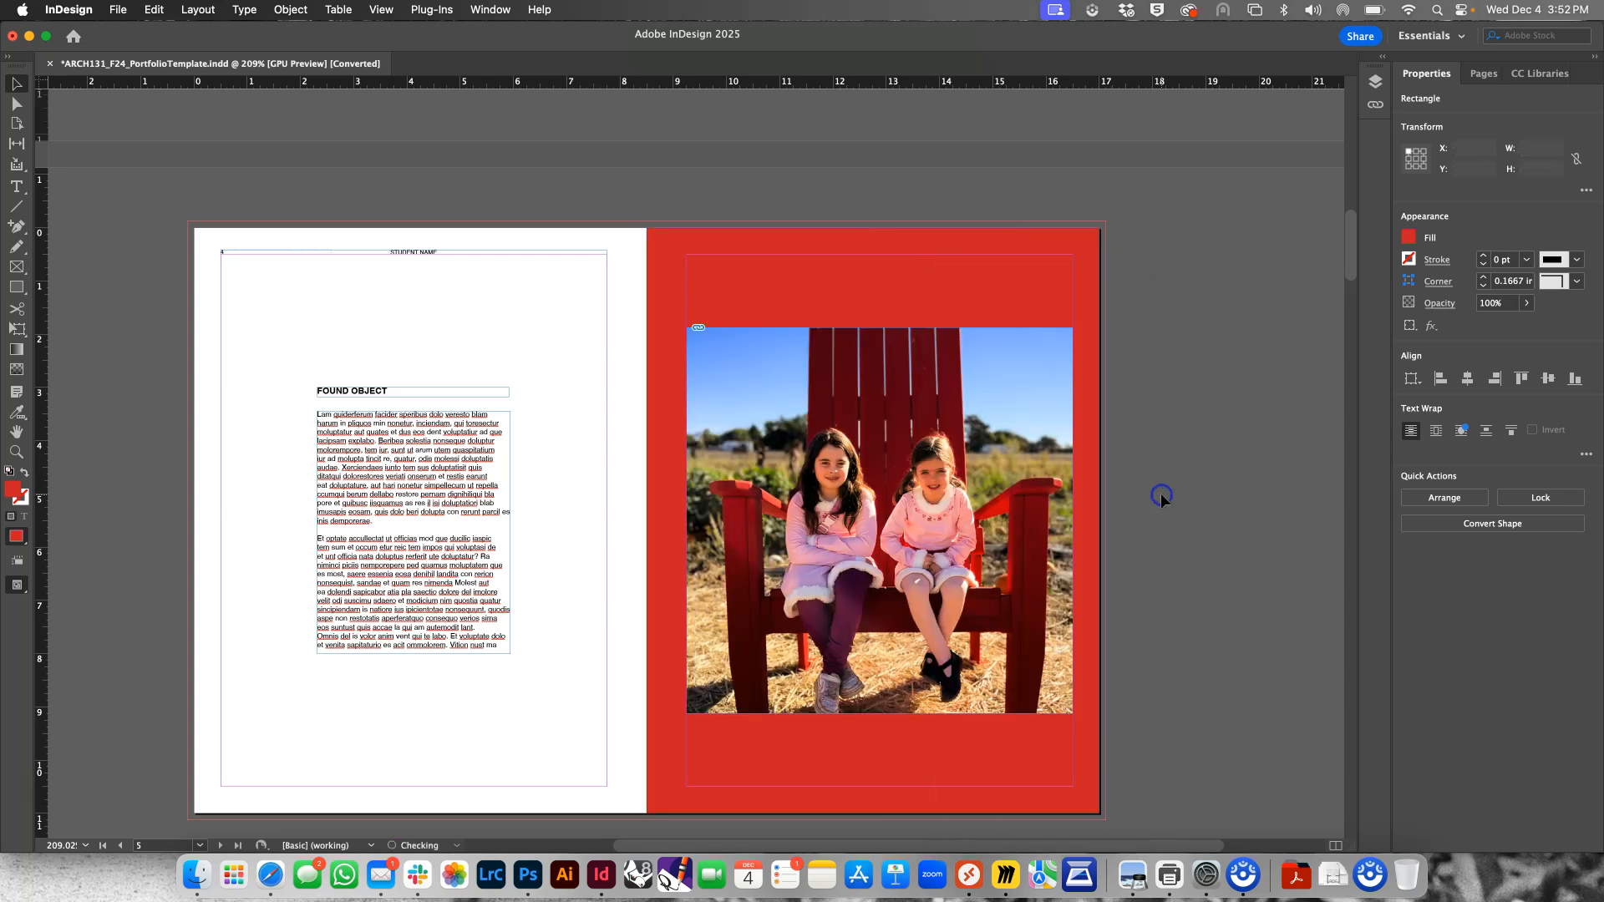
Lower the red rectangle's top edge to 0.58 in and override the parent-page project name header on page 5
click(886, 267)
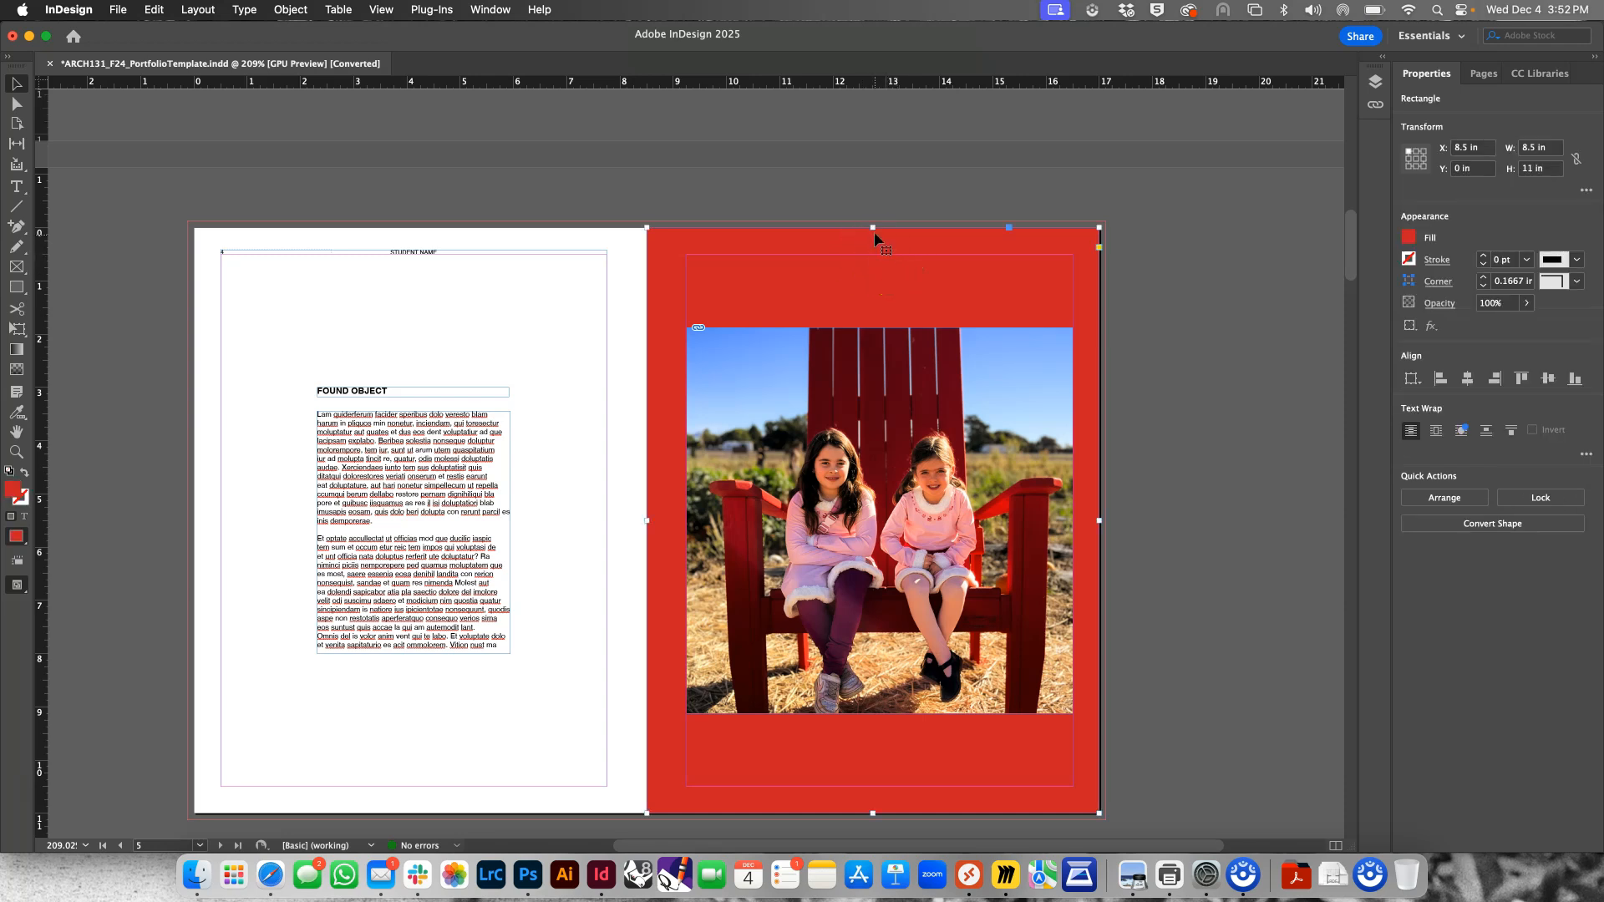
drag(875, 231, 878, 256)
click(878, 255)
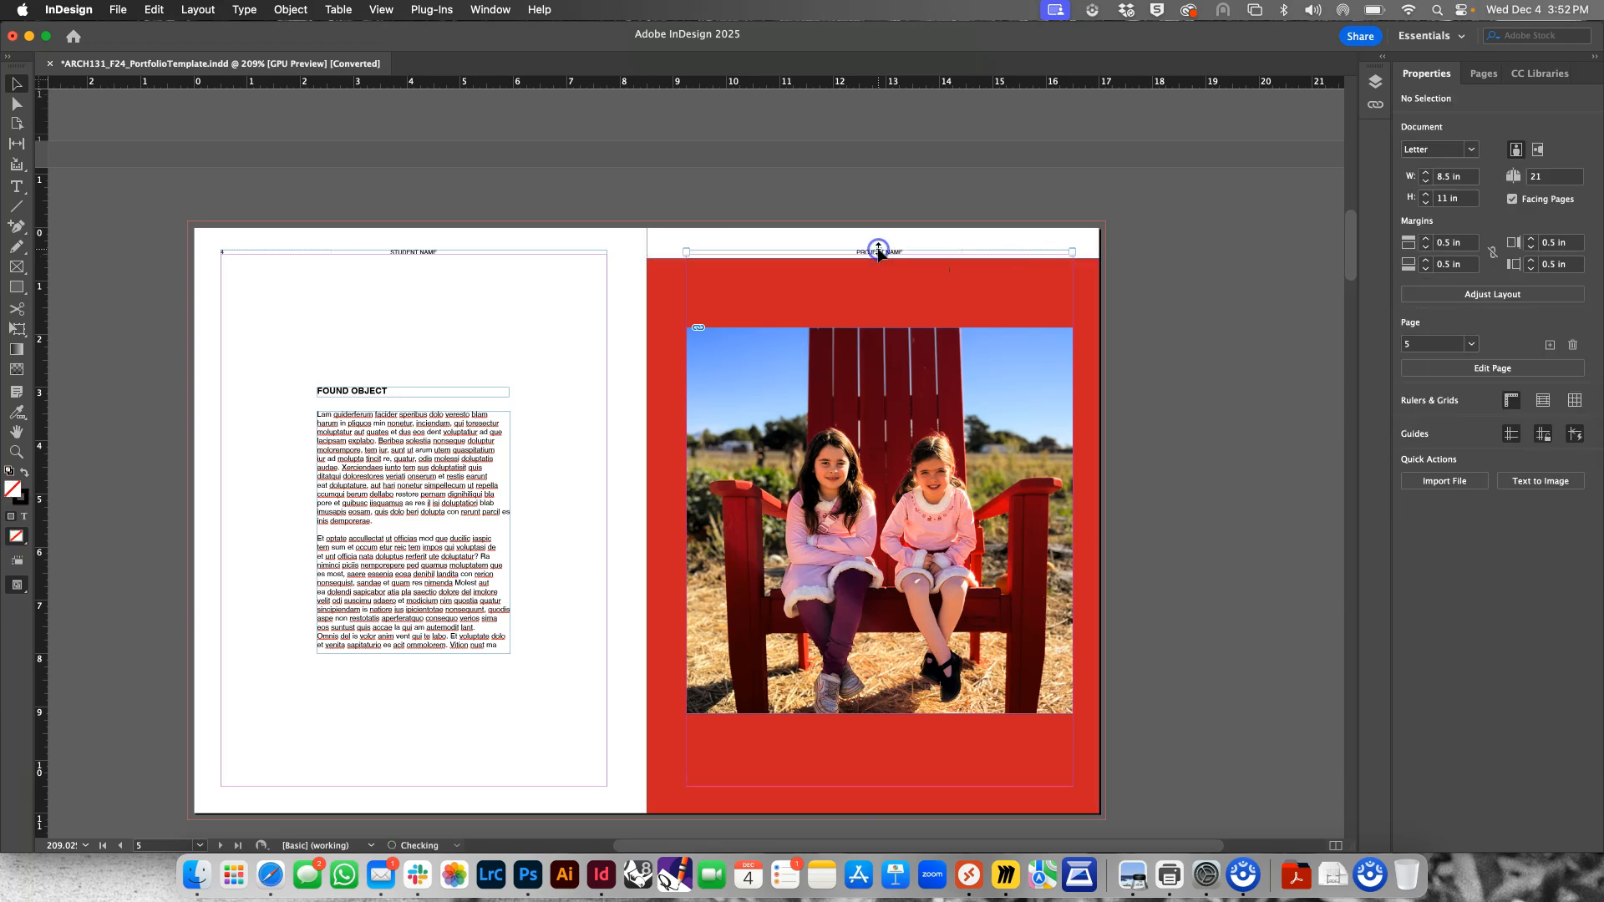
click(1036, 366)
Raise the red rectangle's bottom edge to a height of 9.6 in and override the parent-page caption on page 5
click(949, 297)
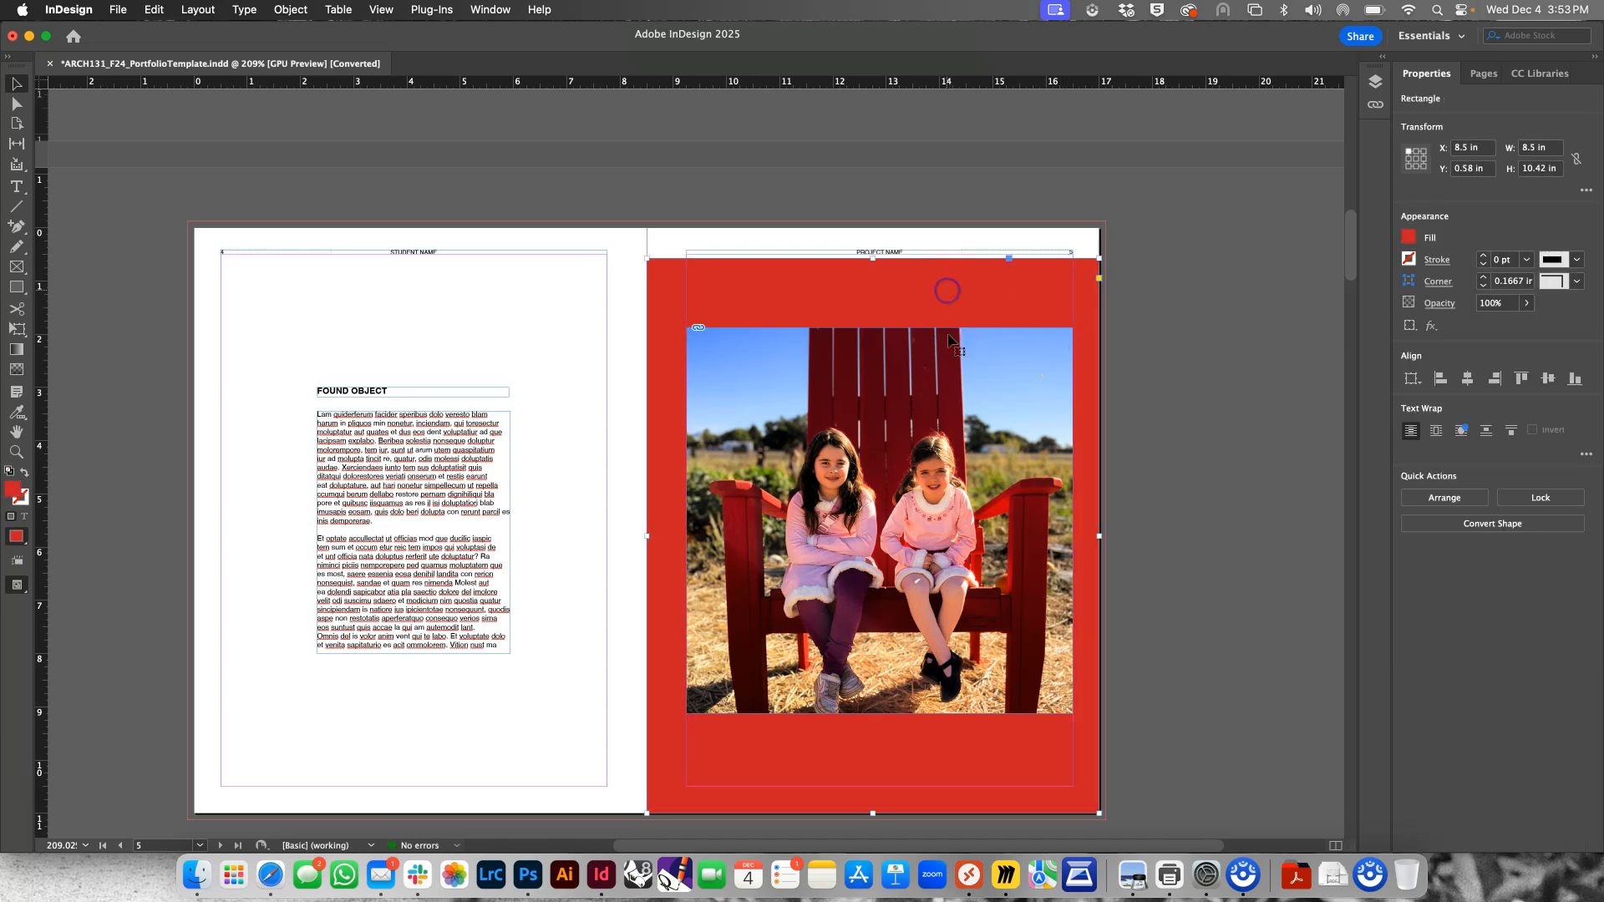
drag(870, 812, 871, 769)
shift+click(871, 790)
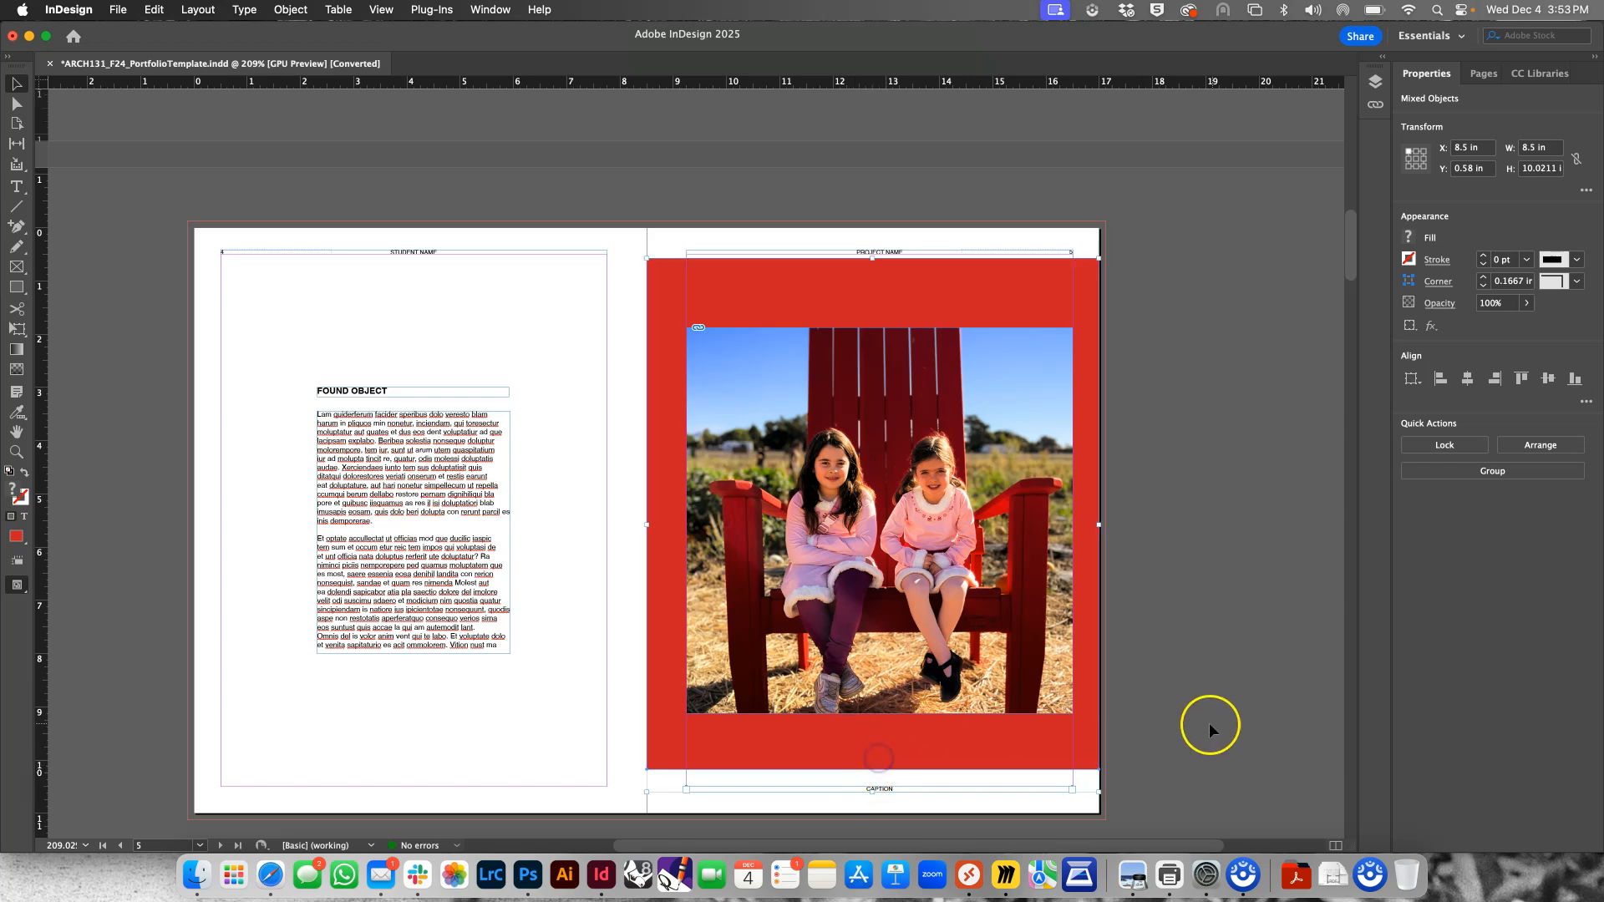
click(1198, 705)
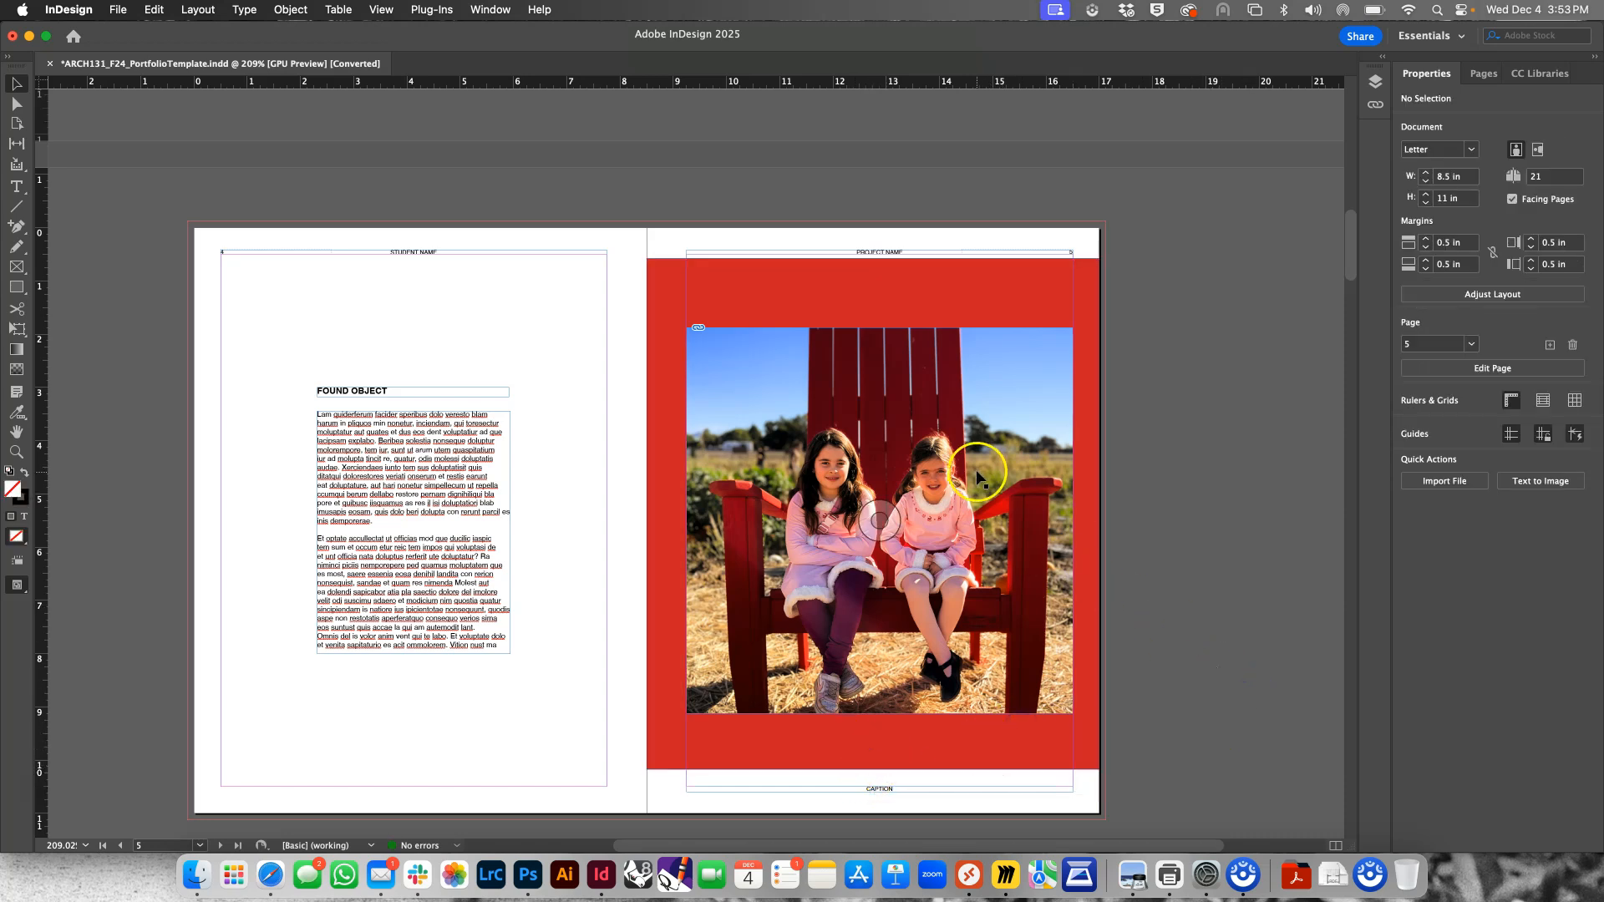
Stretch the red rectangle's top and bottom edges to cover all of page 5 at 8.5 by 11 in
click(927, 316)
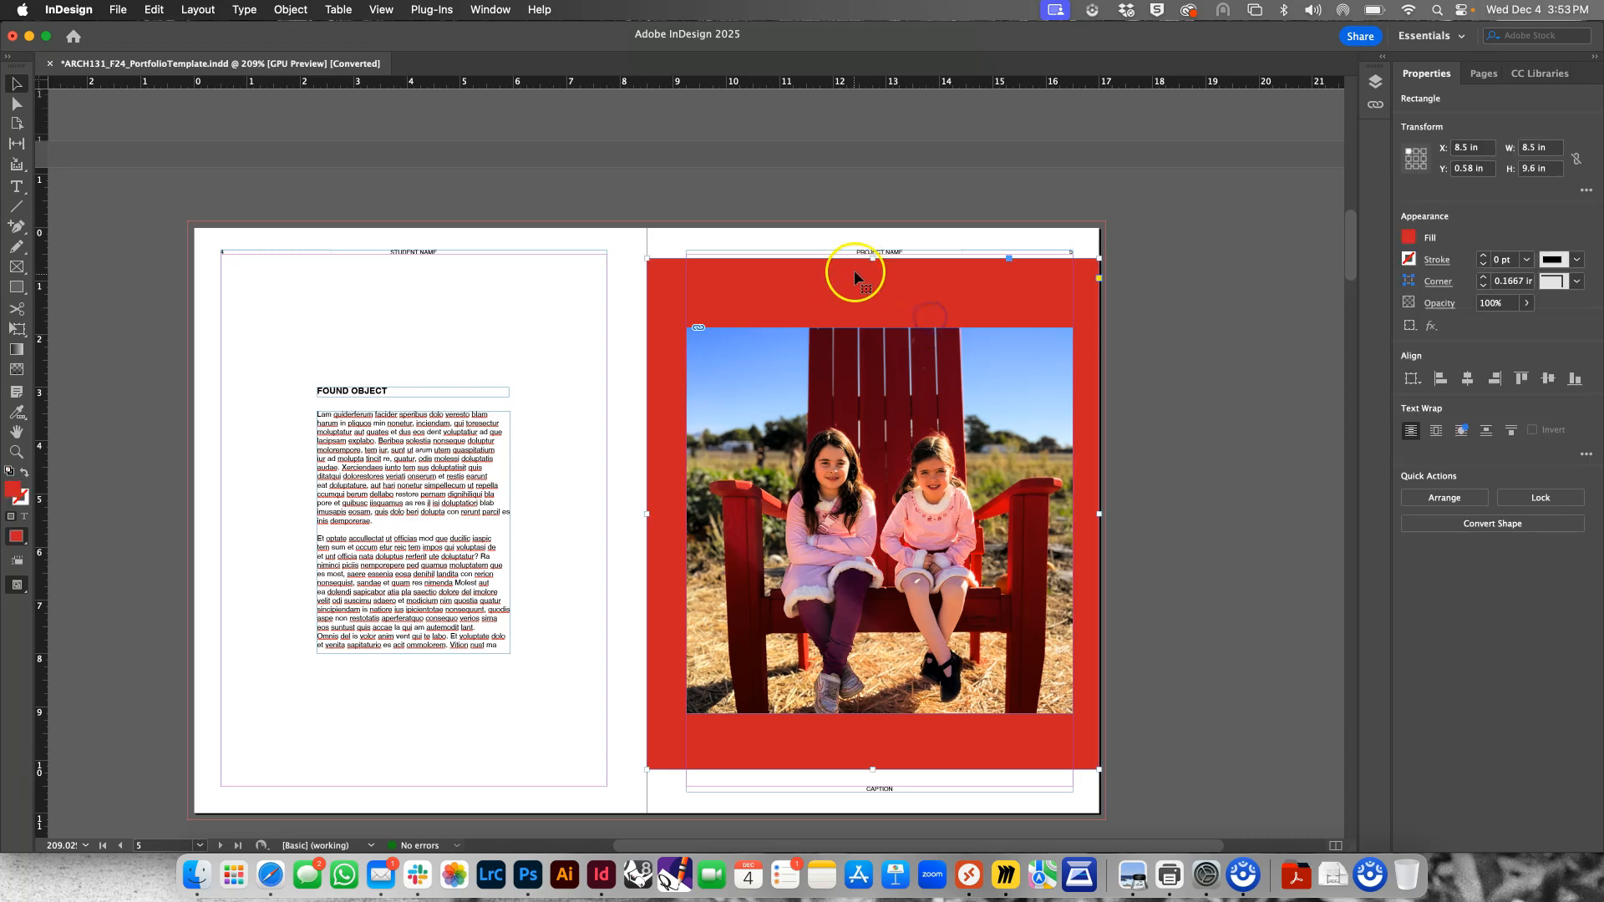
click(871, 258)
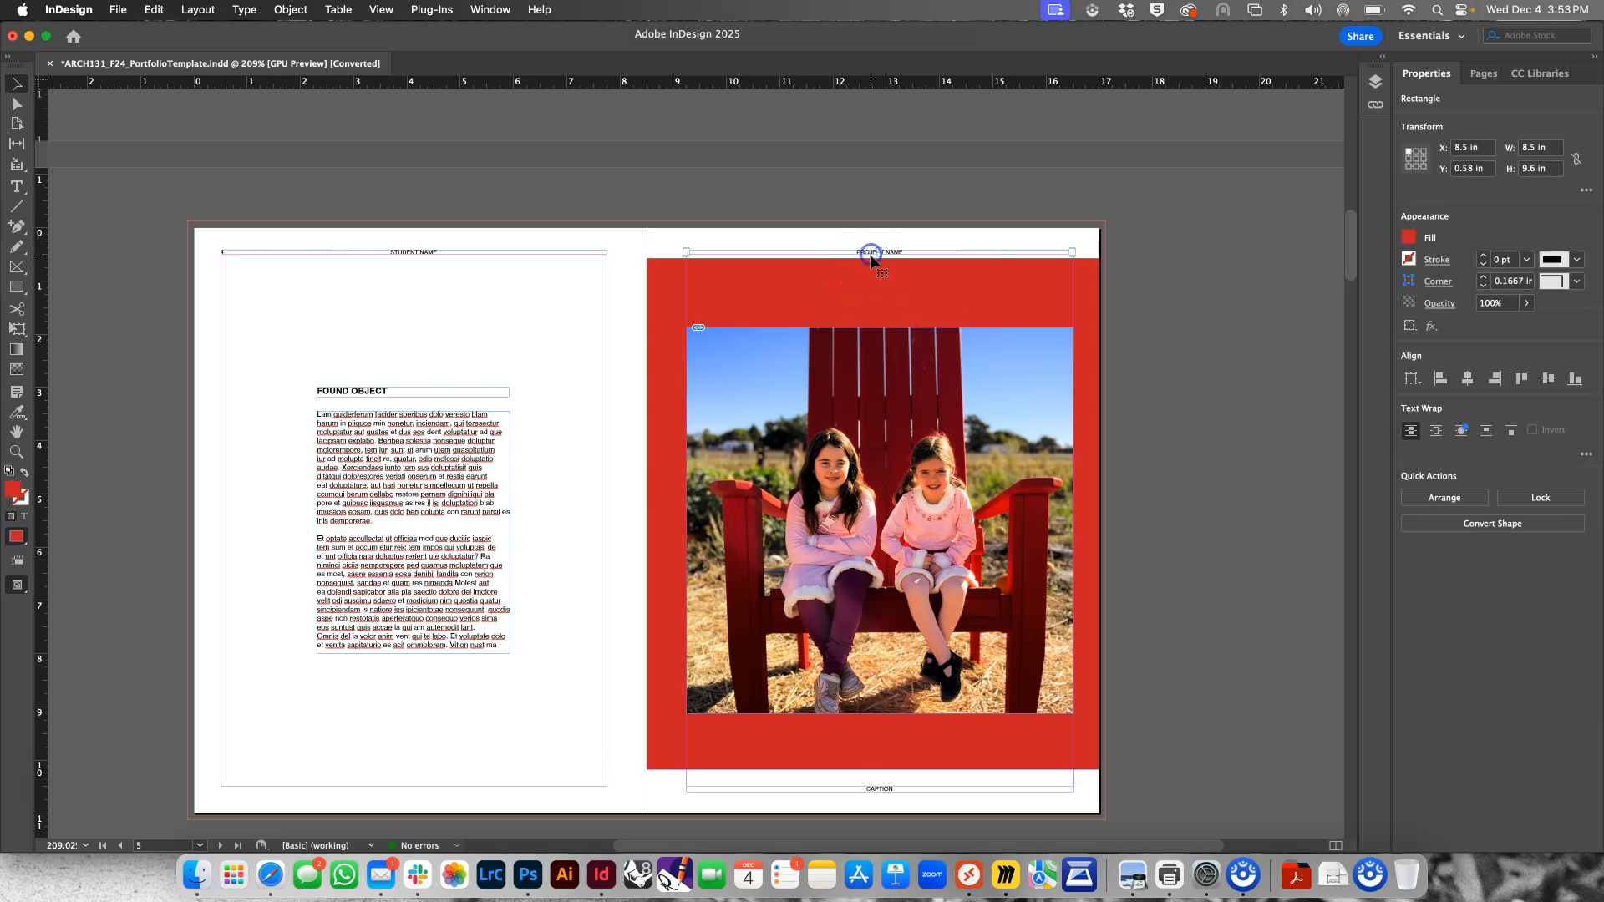
click(873, 260)
drag(873, 258, 873, 227)
drag(873, 771, 883, 814)
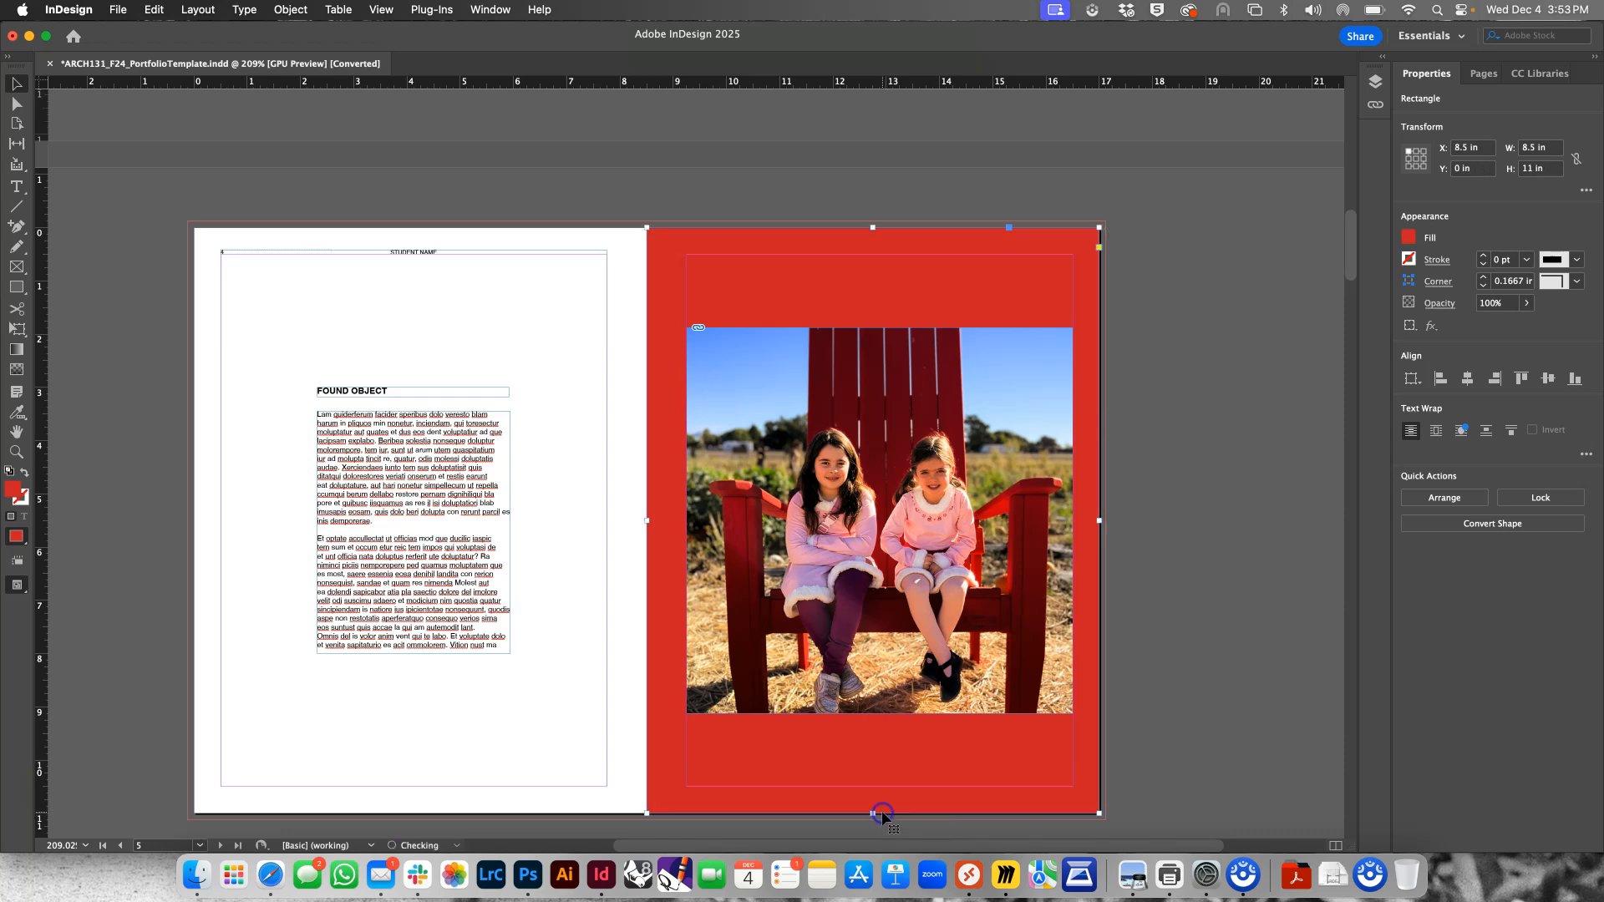
Send the full-page red rectangle to the back, behind page 5's header, photo and caption
right_click(887, 758)
mouse_move(1044, 474)
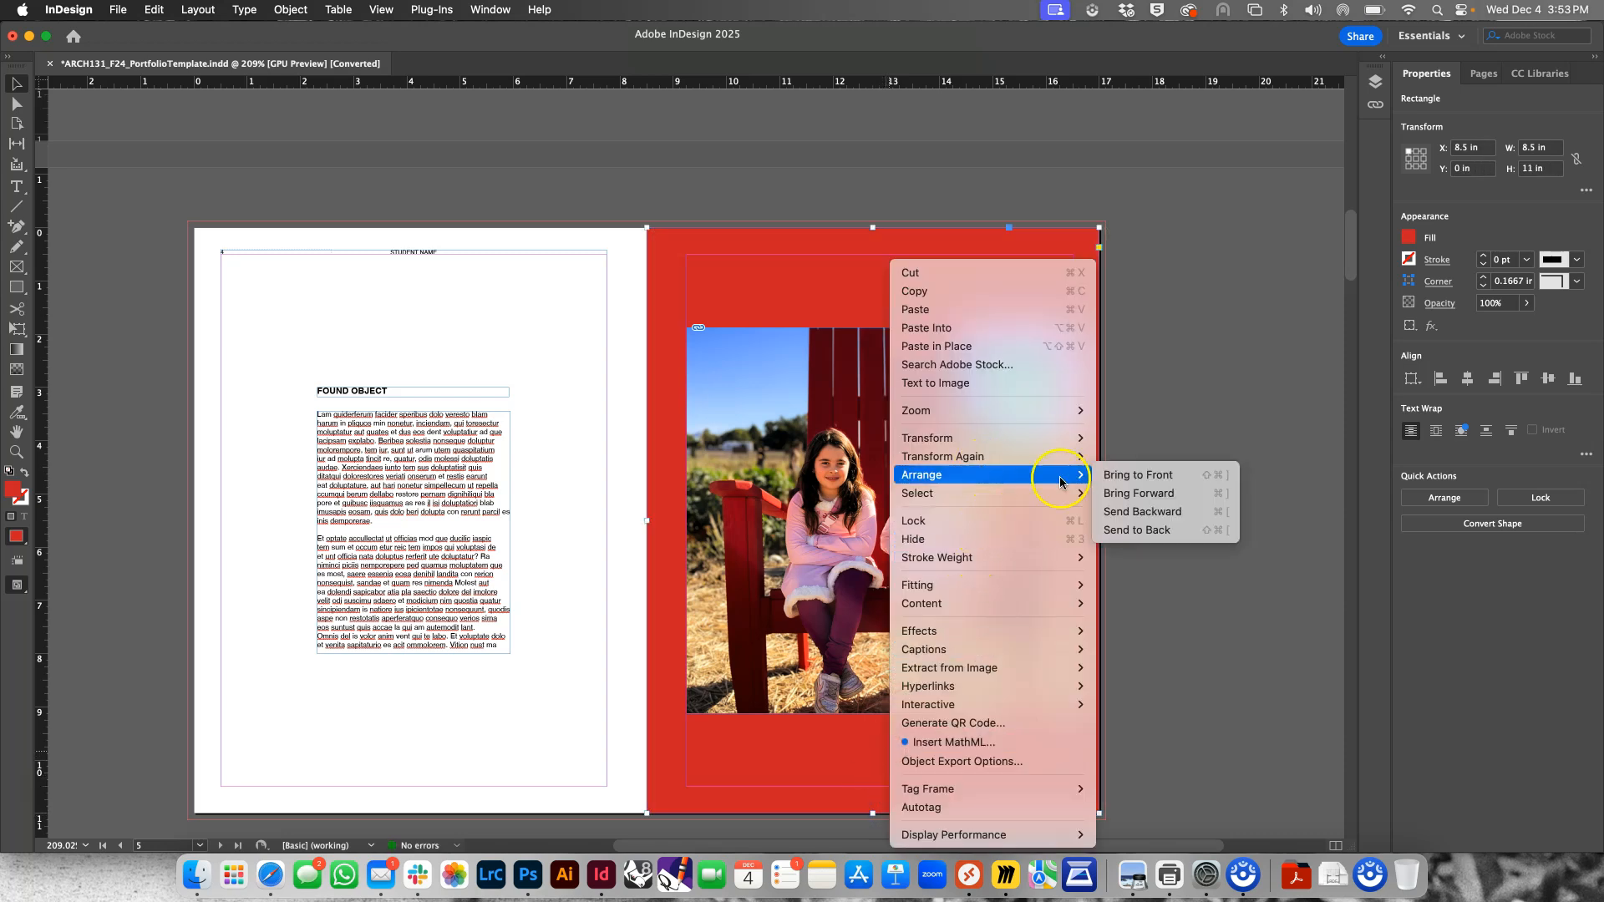
click(1161, 531)
click(871, 257)
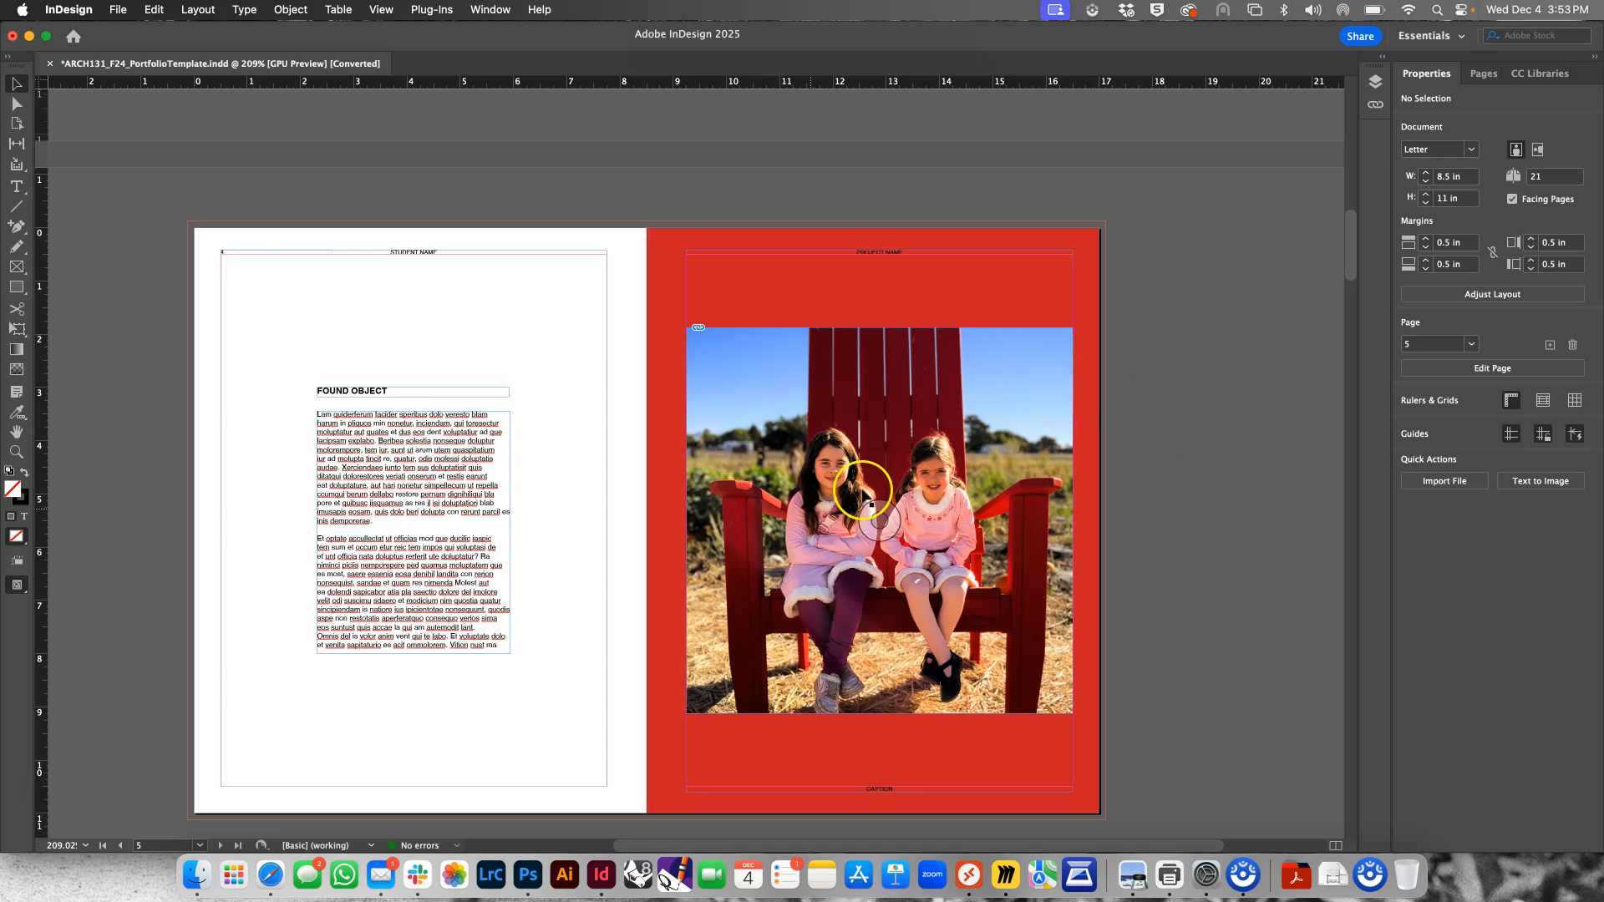
Move the red rectangle from page 5 onto page 4 so it covers that whole page
click(709, 293)
drag(708, 293, 517, 344)
click(655, 273)
key(Delete)
Send the red rectangle on page 4 to the back, behind the heading and body text
click(550, 293)
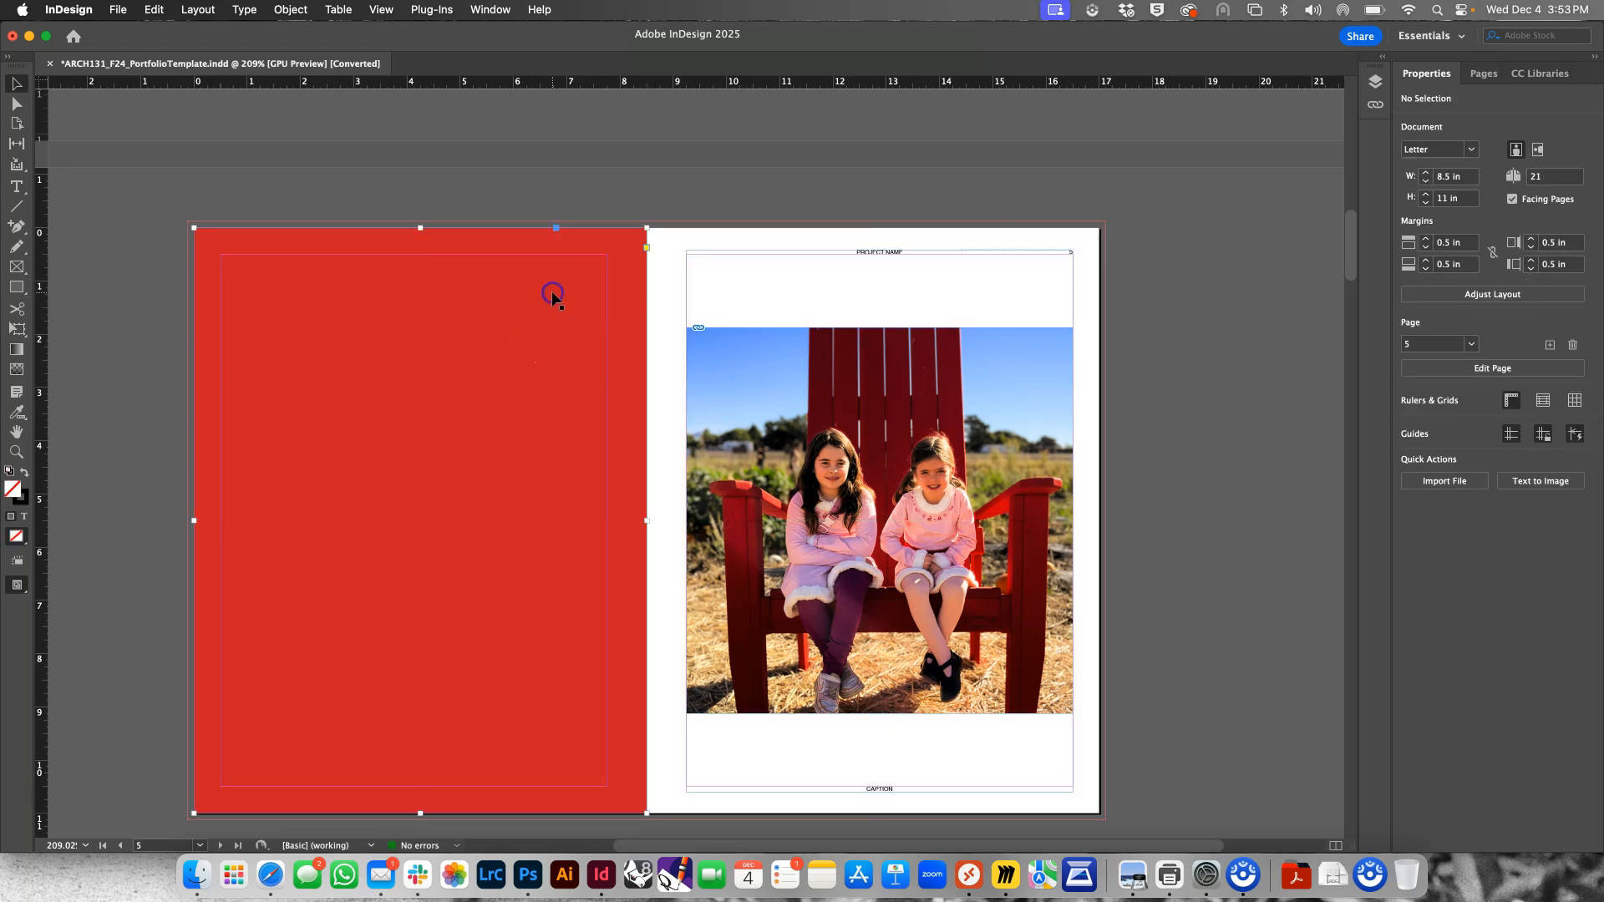
right_click(551, 292)
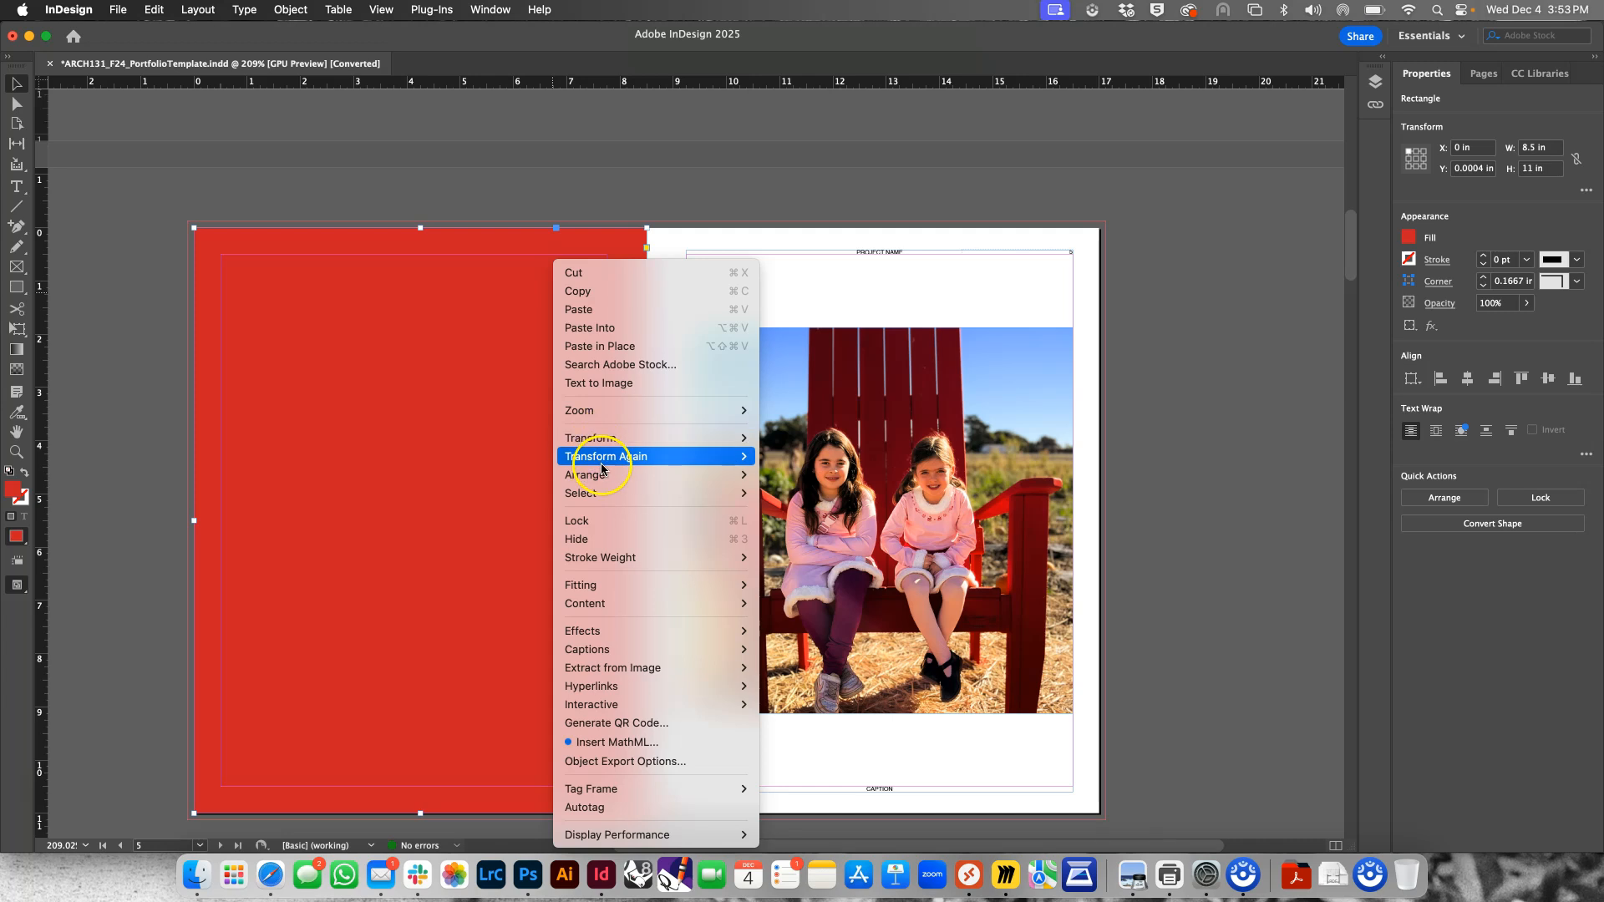
mouse_move(594, 475)
click(792, 478)
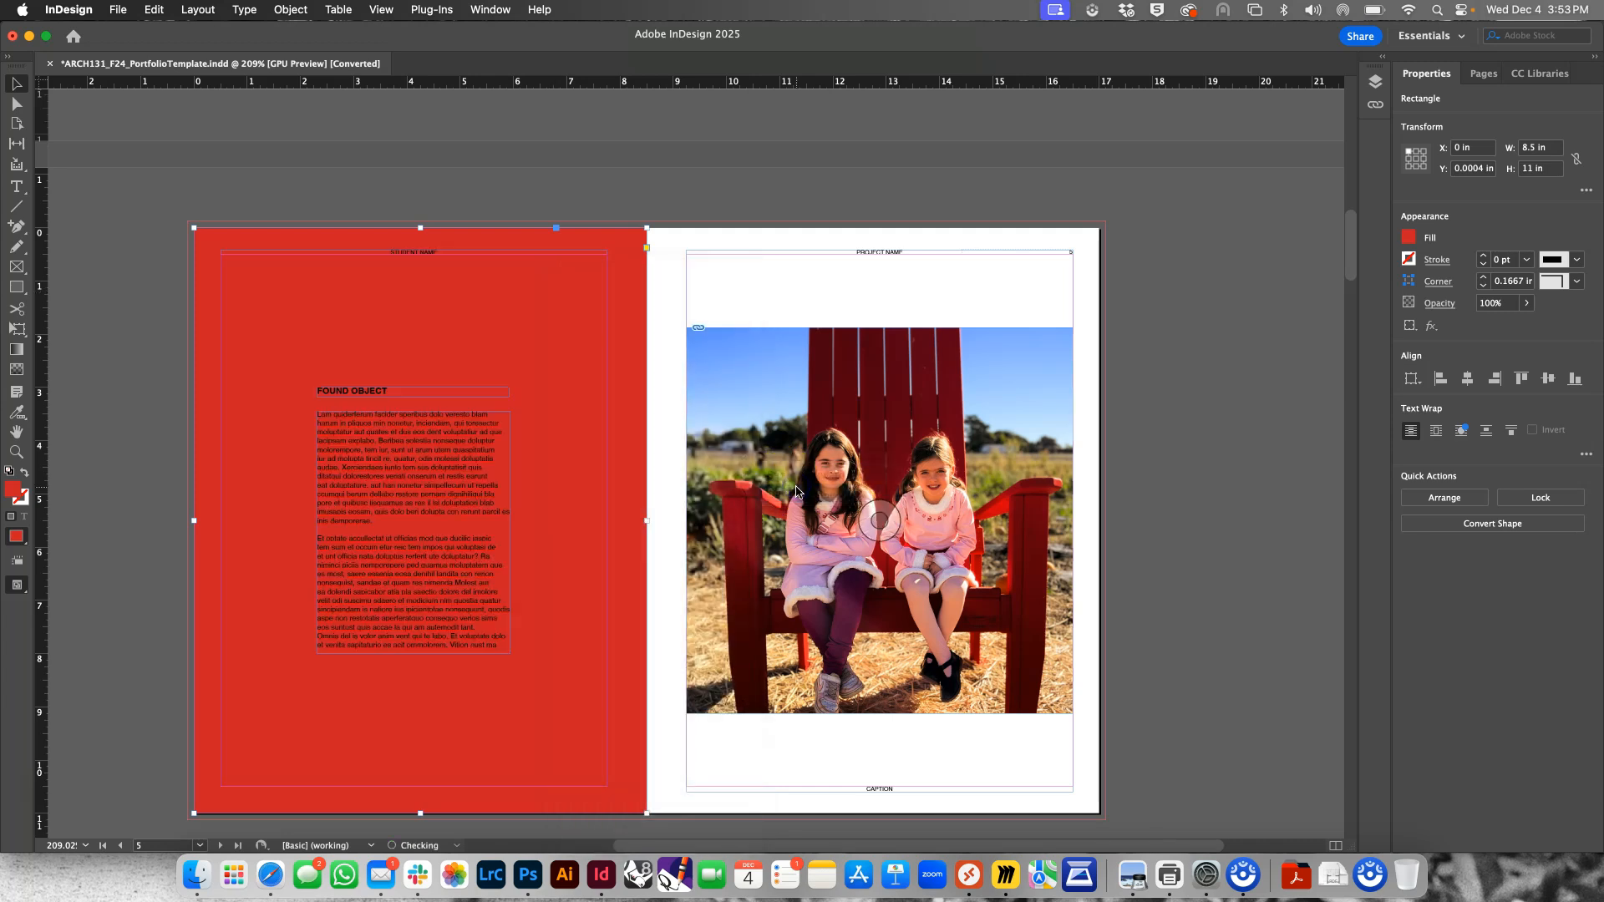
click(503, 174)
click(497, 333)
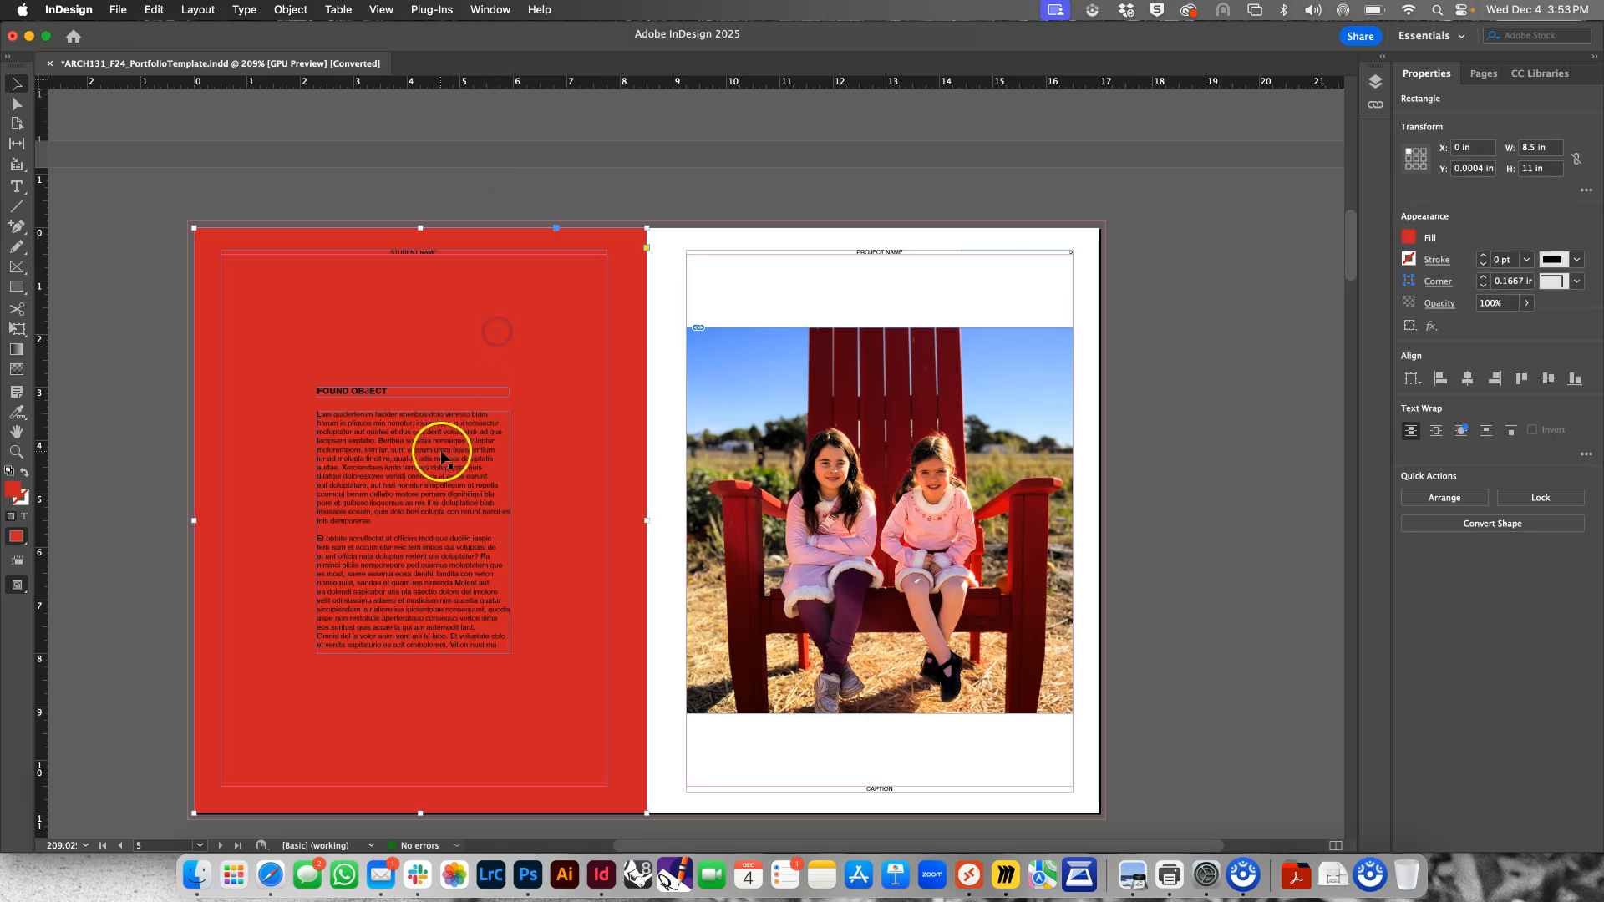
Set the fill color of all the body text on page 4 to Paper
double_click(409, 495)
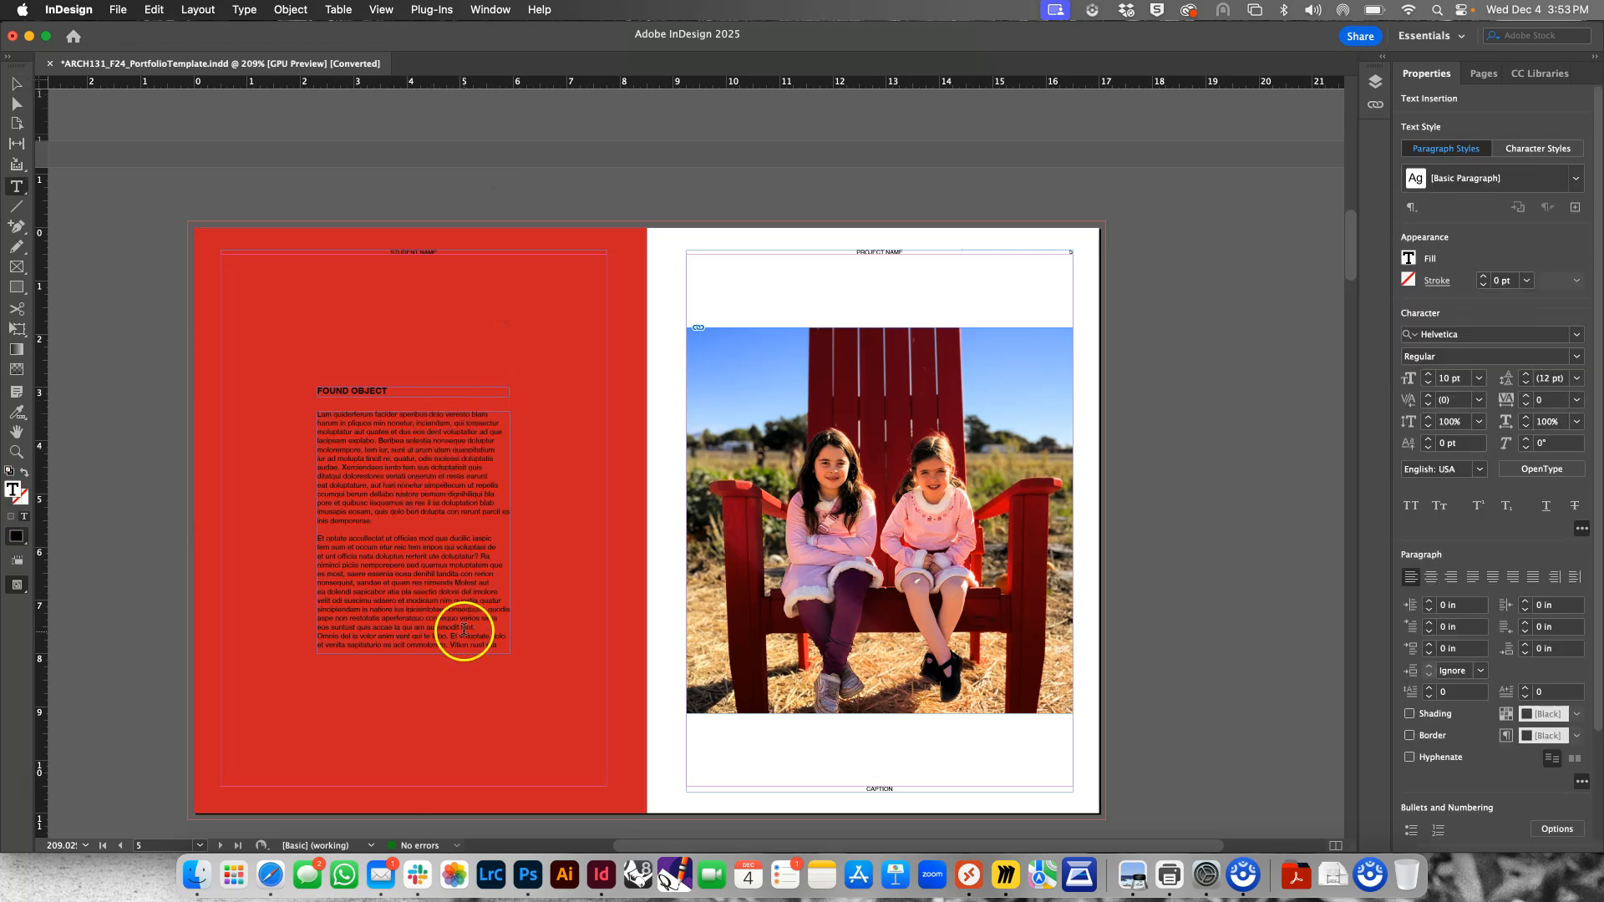
key(super+a)
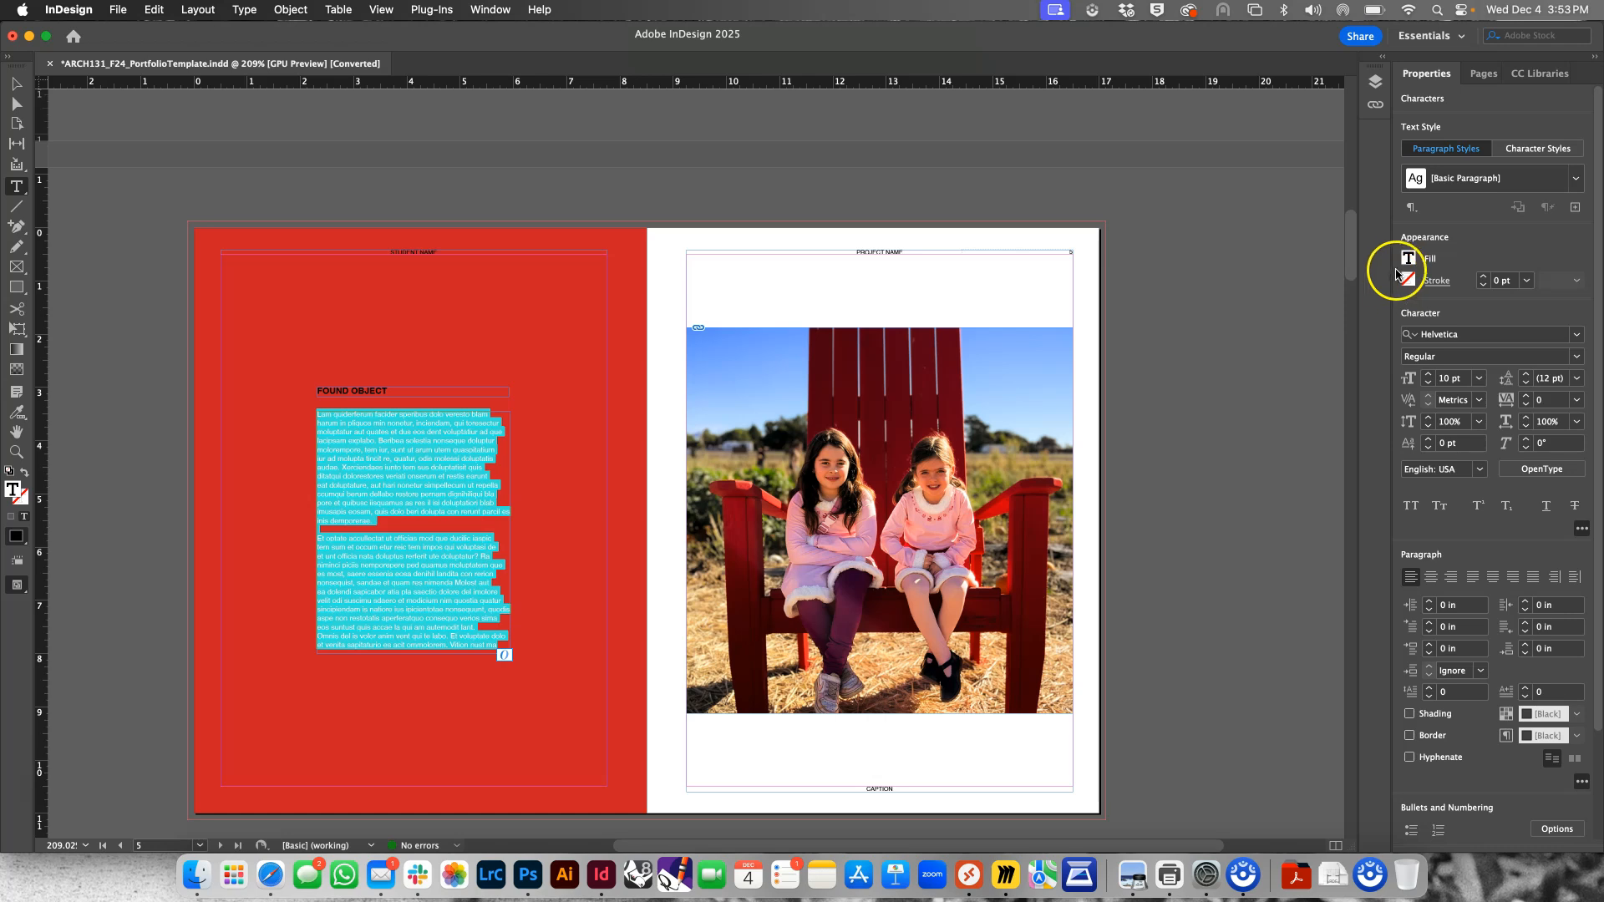
click(1408, 260)
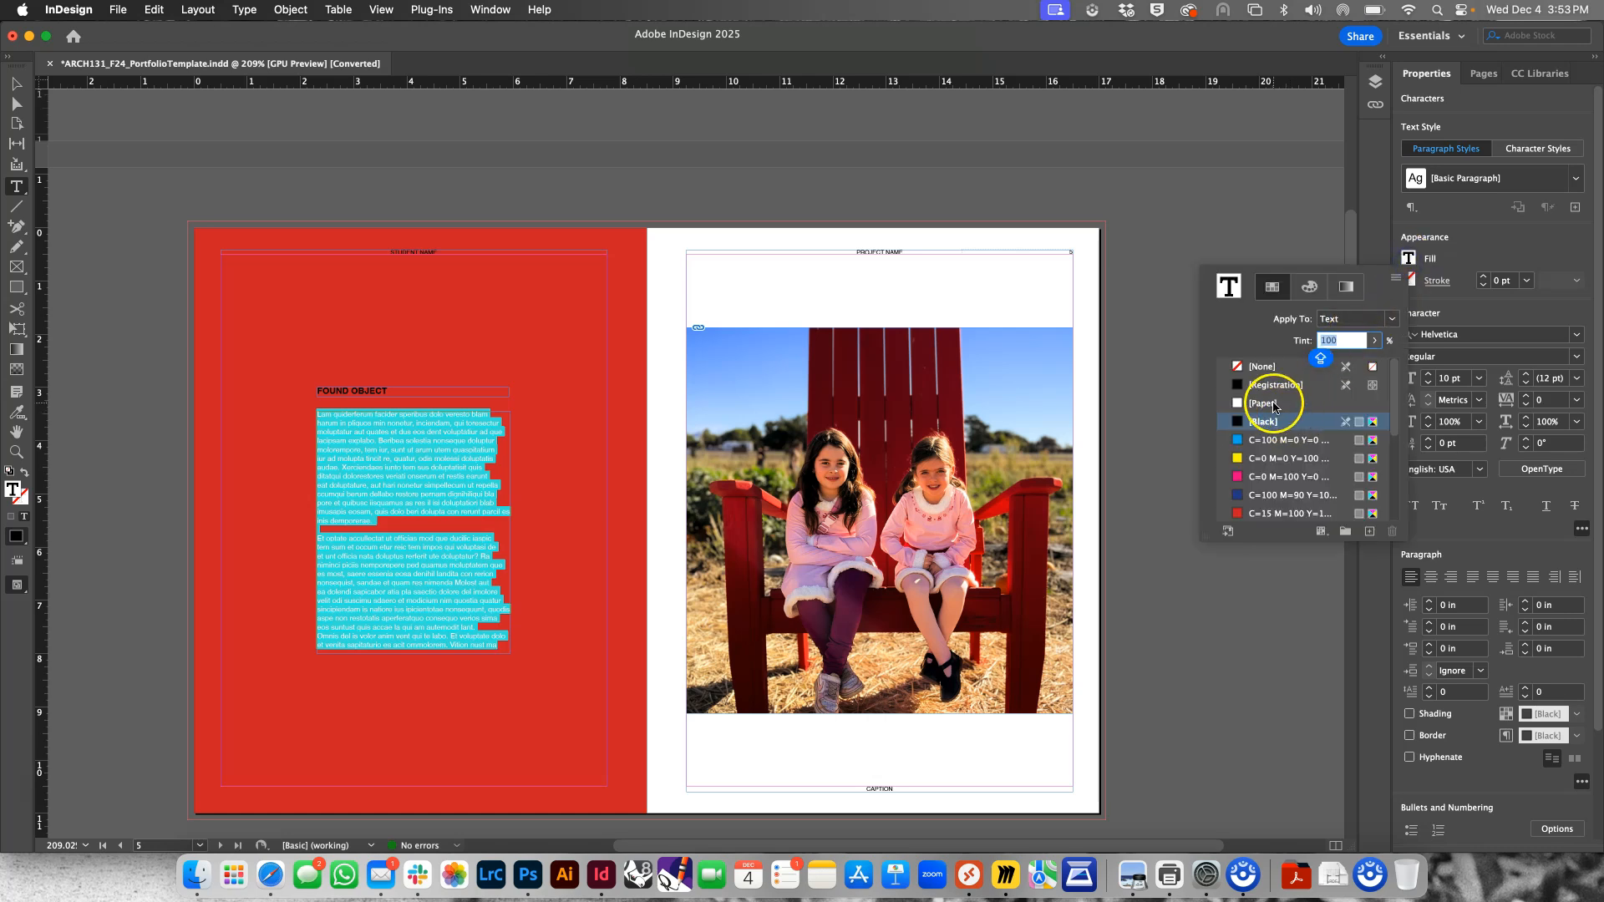
click(1263, 404)
click(17, 84)
click(335, 162)
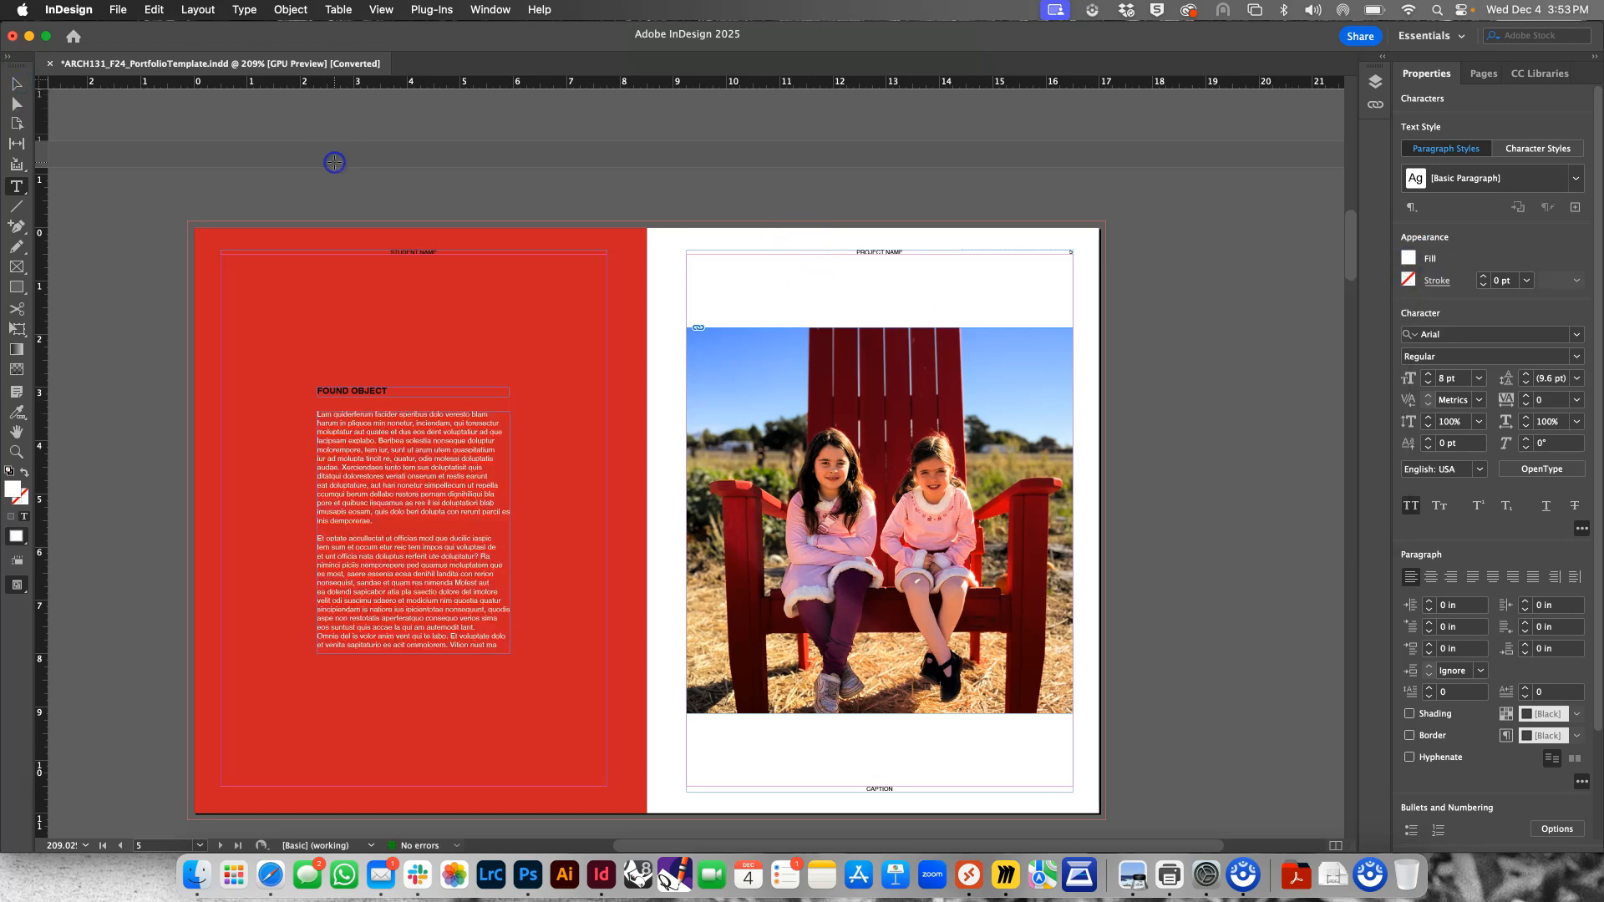
Recolor the FOUND OBJECT heading on page 4 with the Paper swatch and deselect it
triple_click(343, 390)
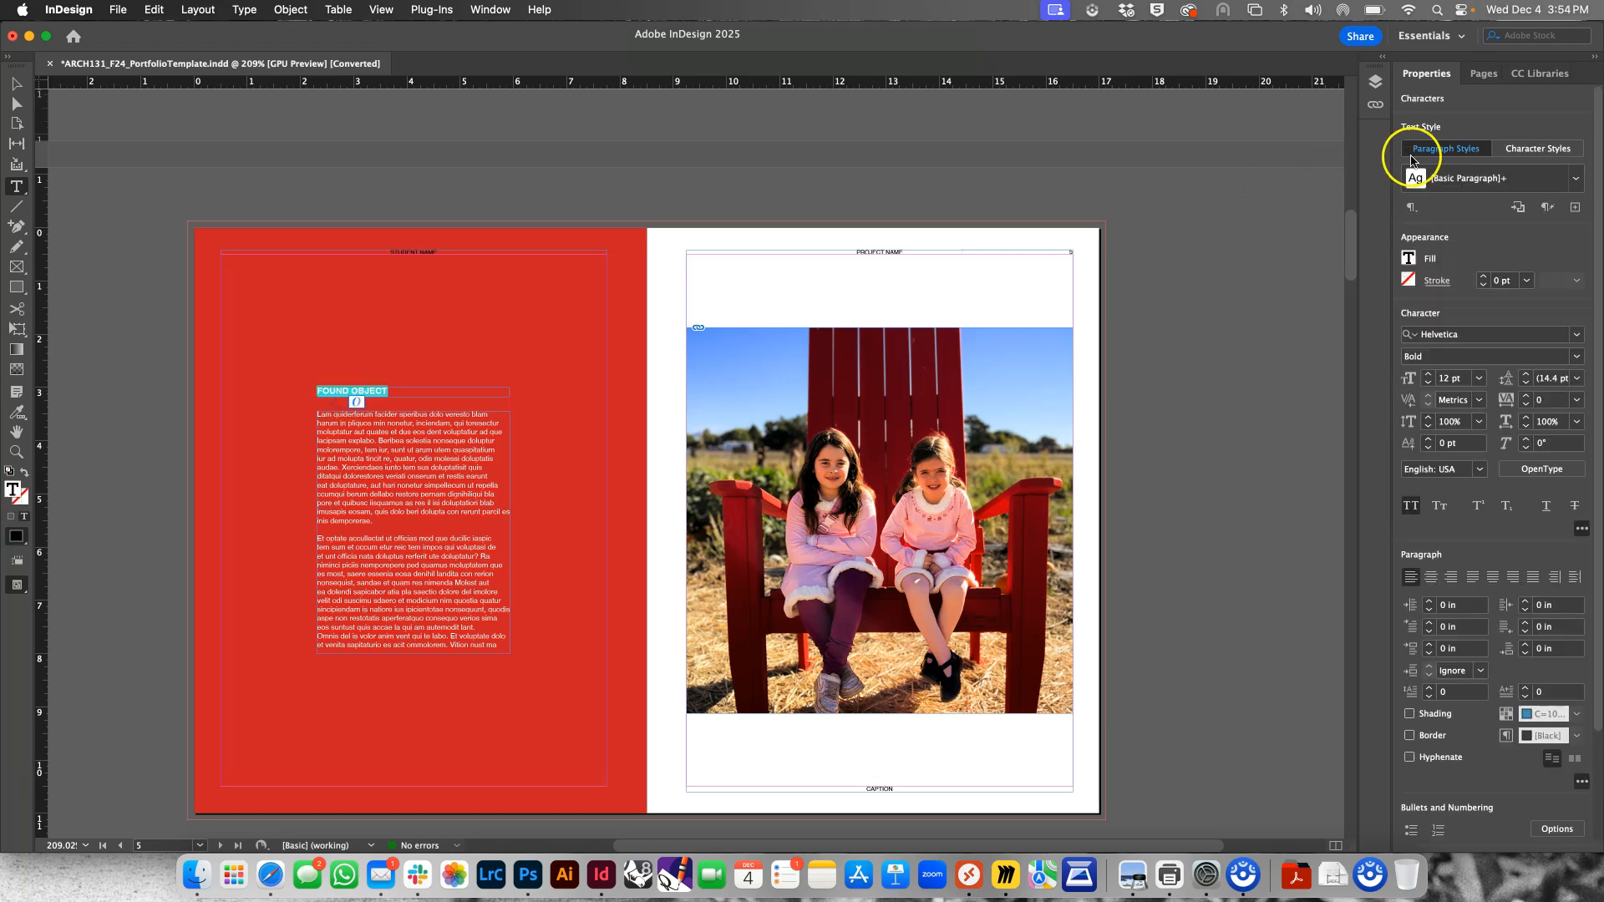
click(1408, 259)
click(1263, 402)
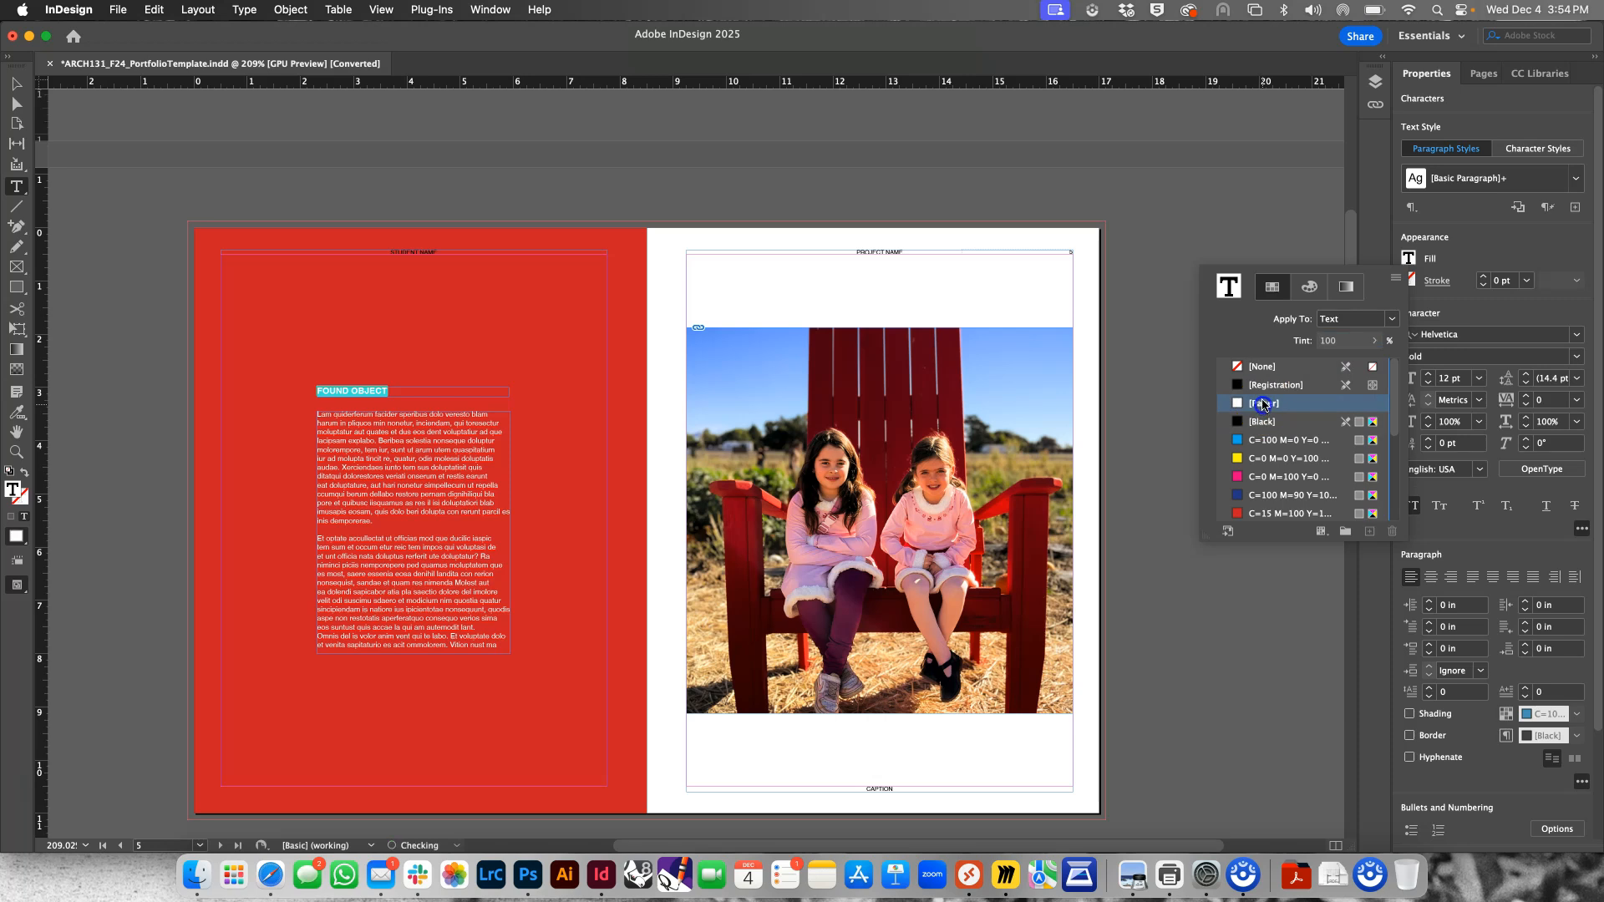
click(239, 101)
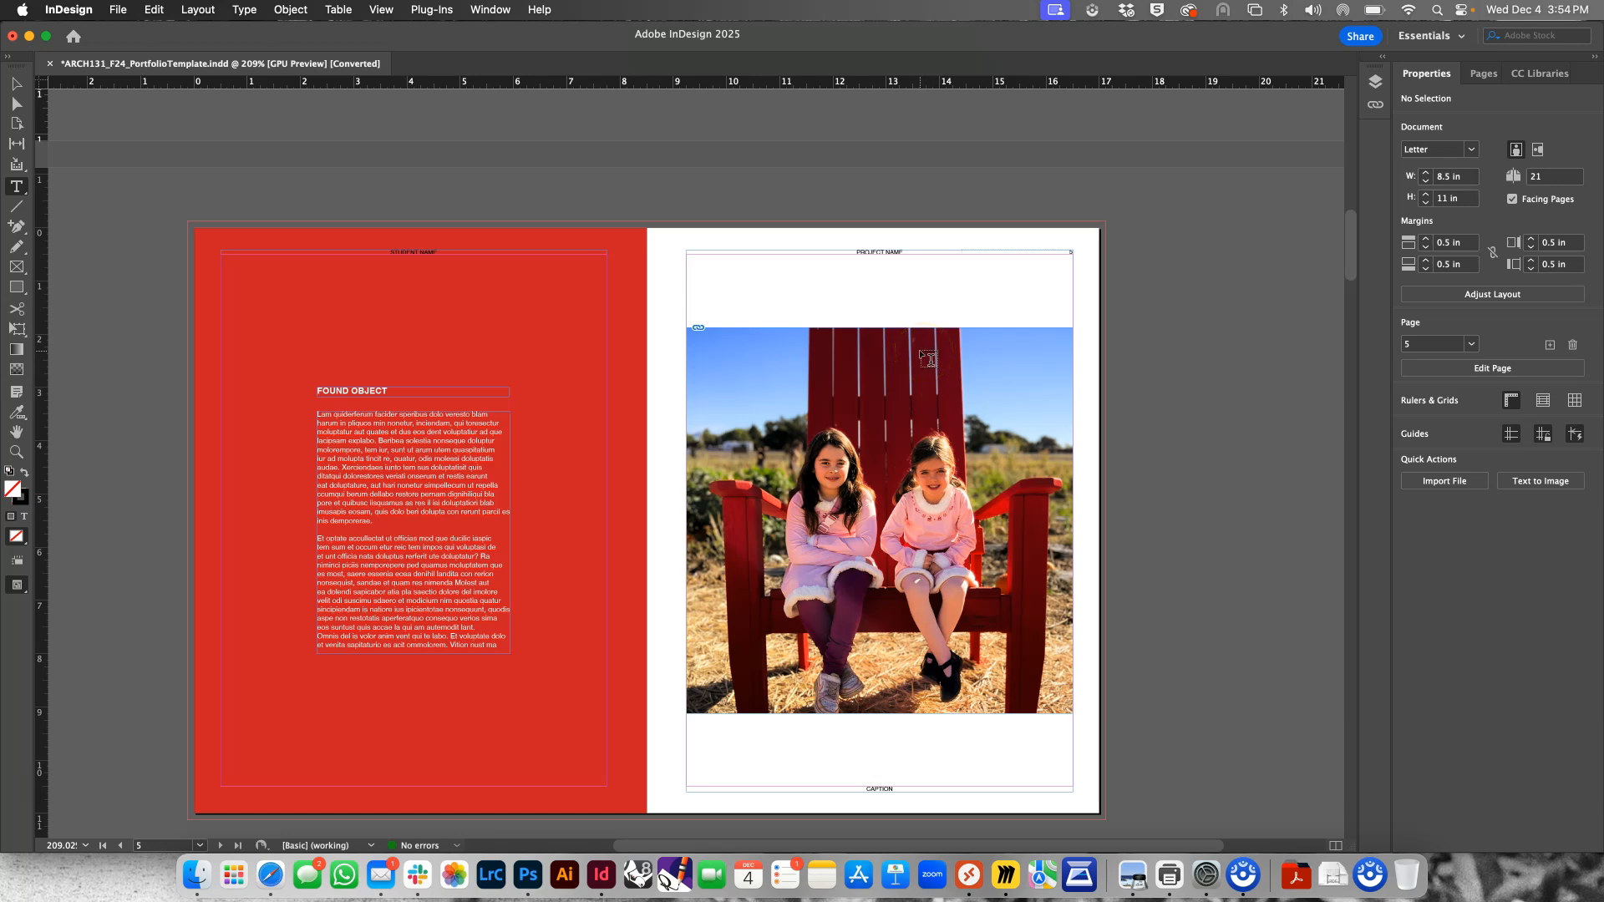
click(15, 84)
key(super+equal)
key(super+equal)
key(super+equal)
key(super+equal)
key(super+equal)
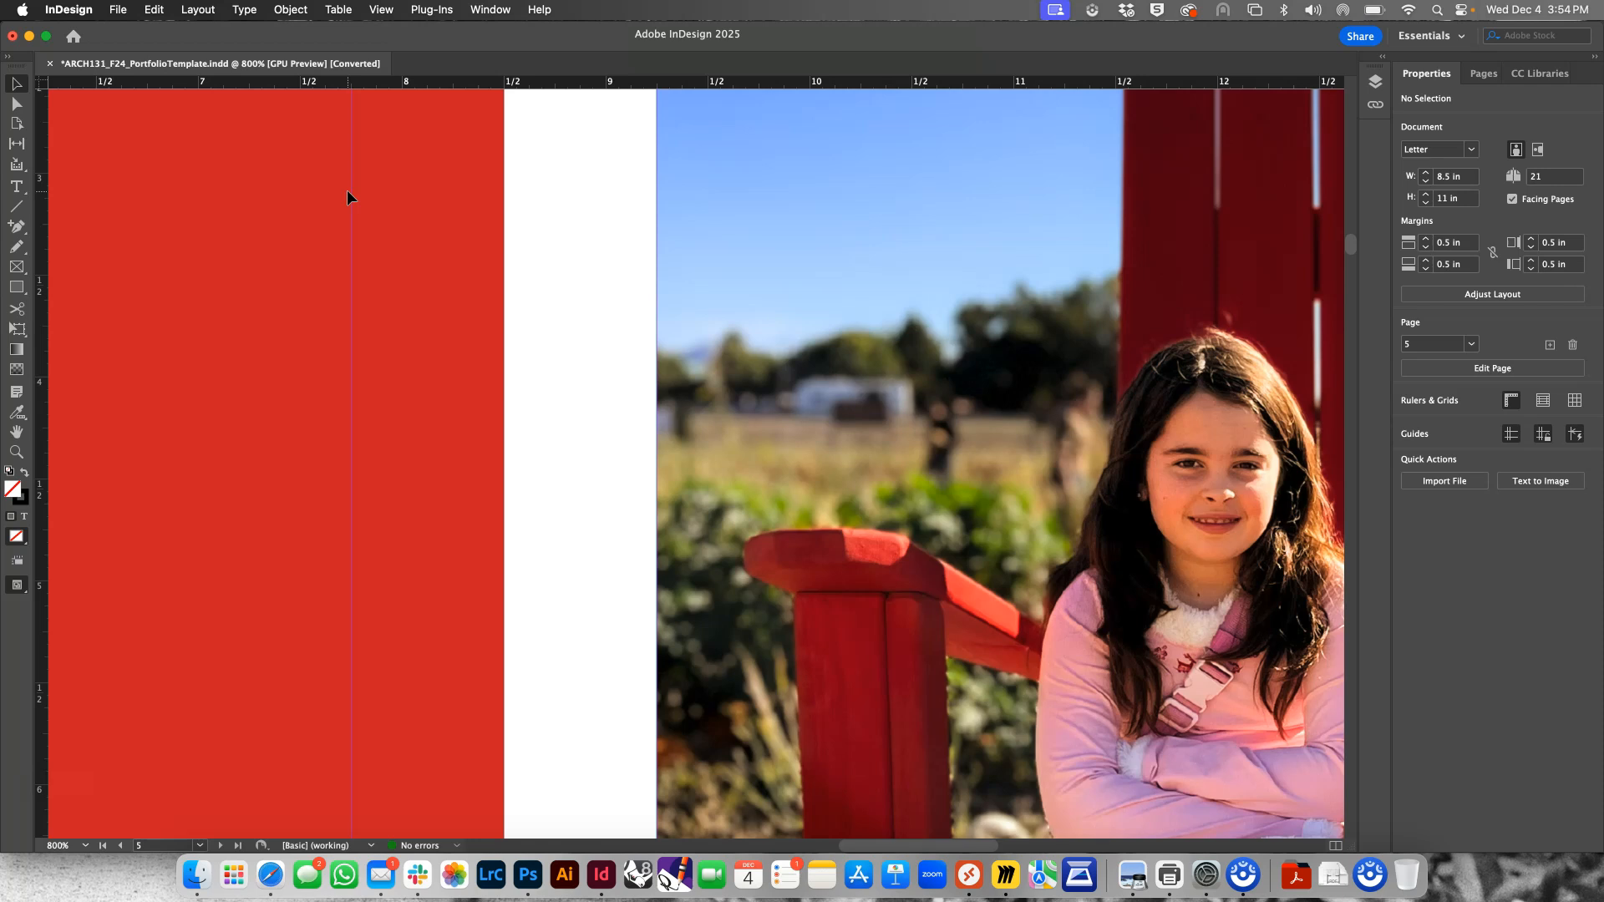
key(super+minus)
key(super+minus)
key(super+minus)
key(super+minus)
key(super+minus)
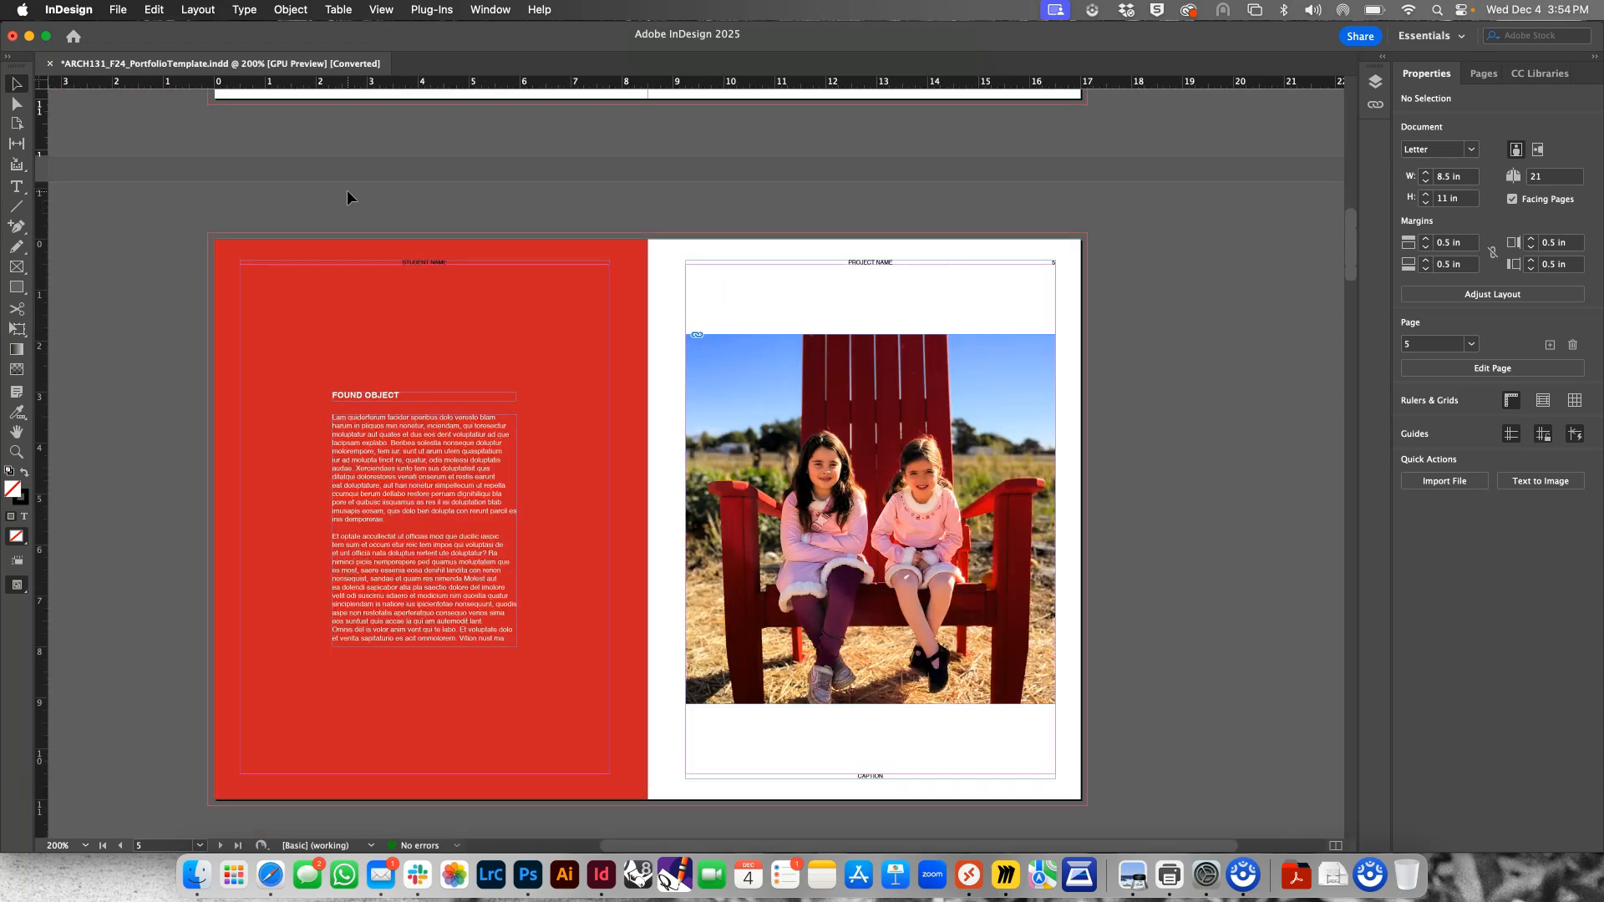
key(super+equal)
key(super+equal)
key(super+equal)
key(super+equal)
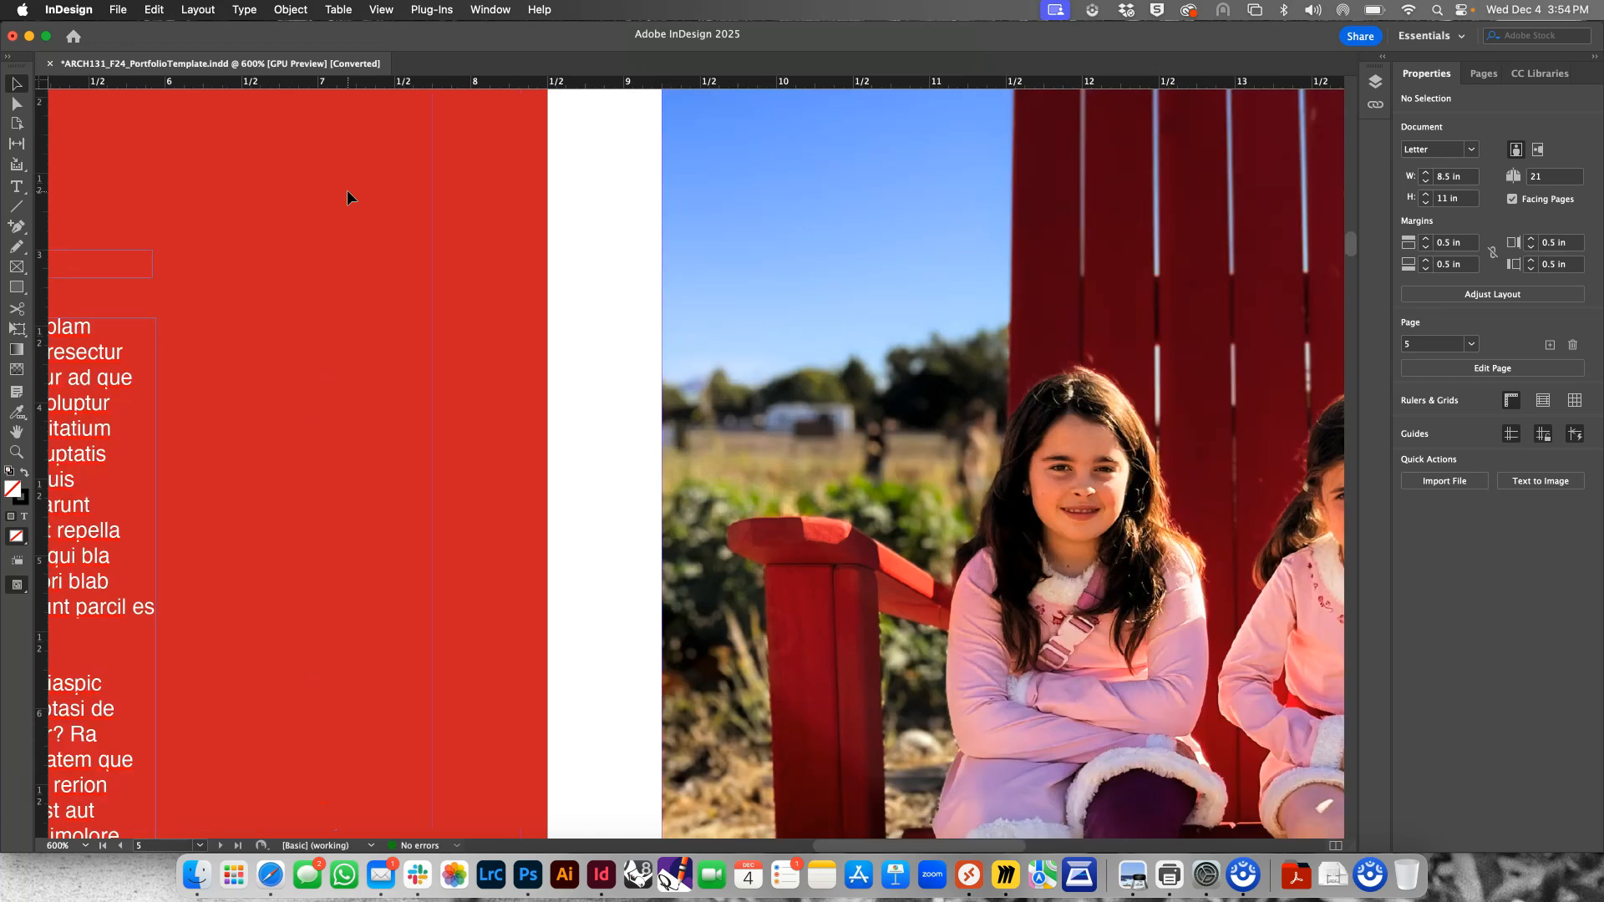
key(super+minus)
key(super+minus)
key(super+minus)
key(super+minus)
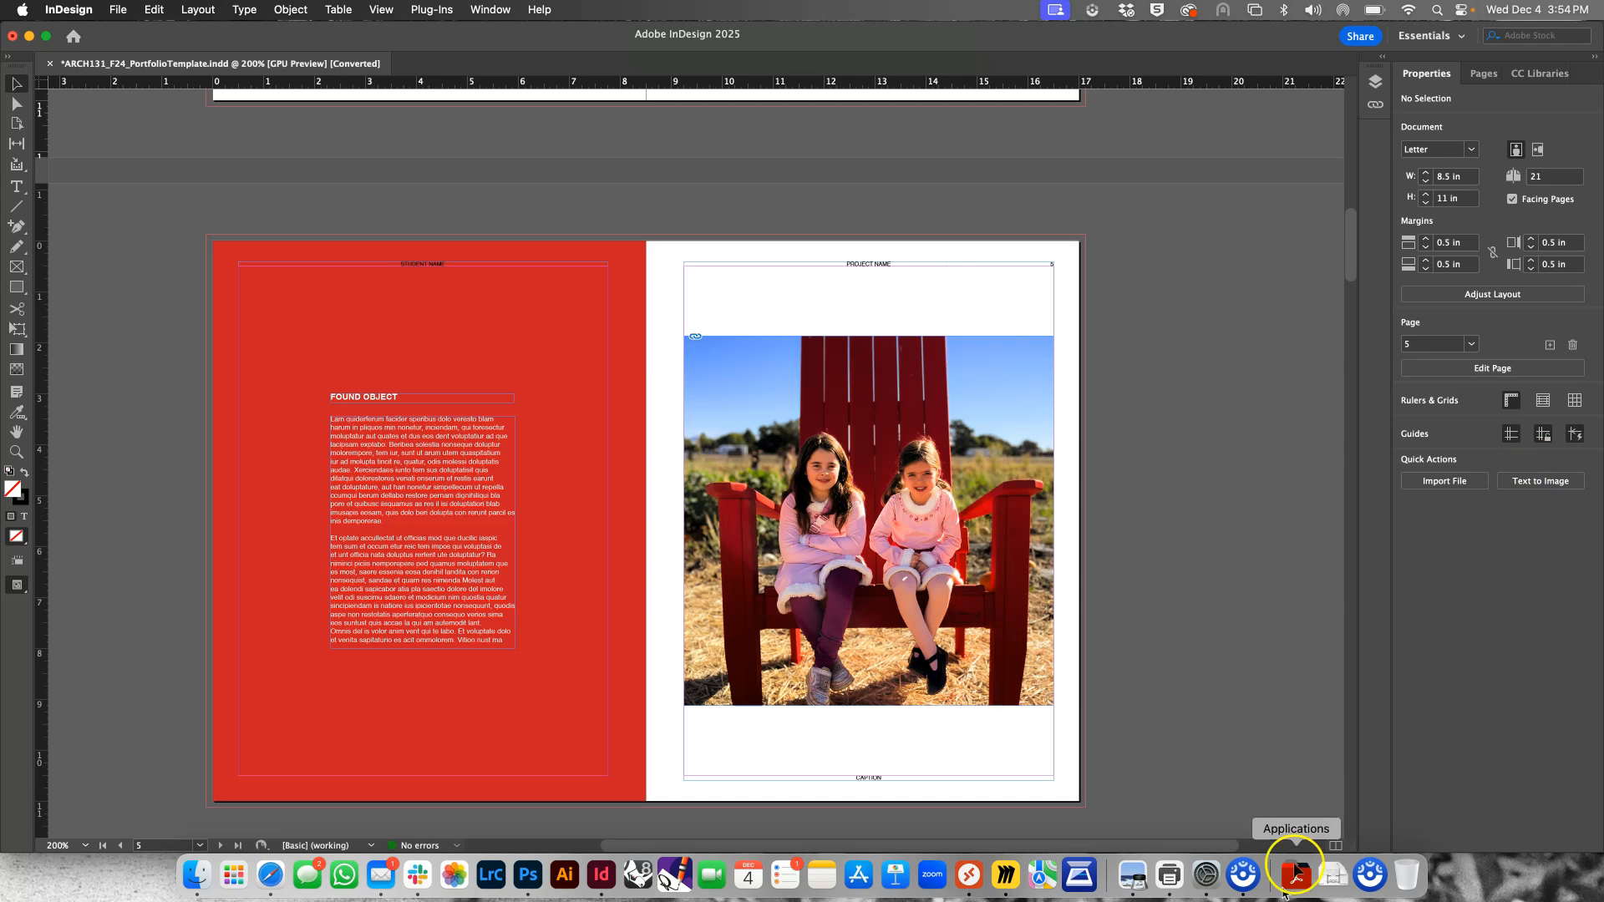
click(1242, 880)
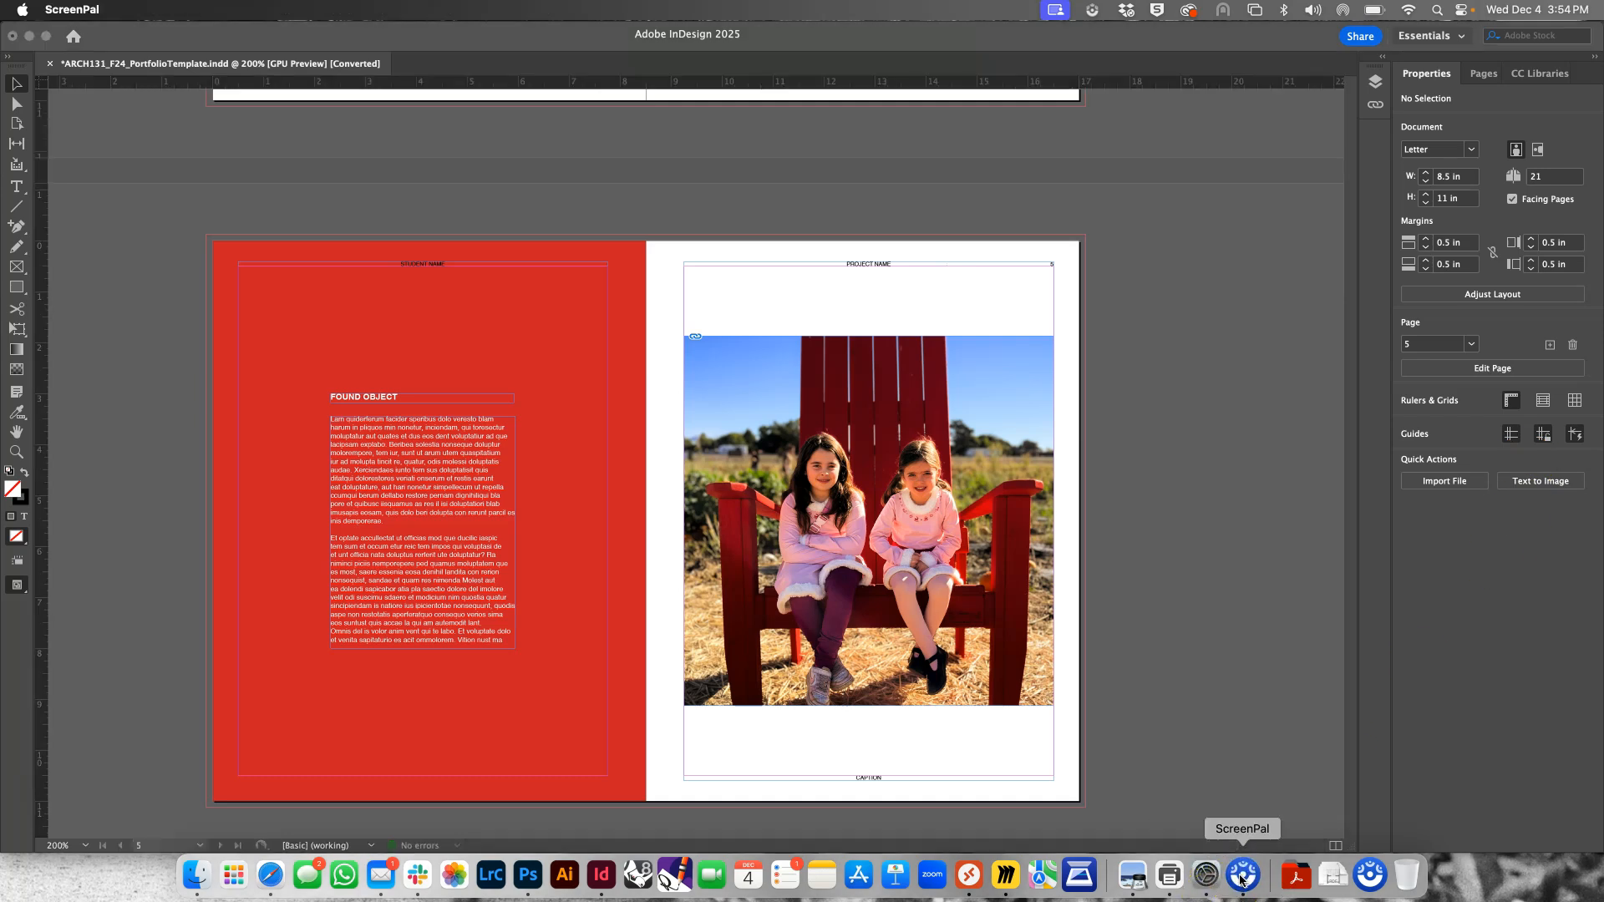